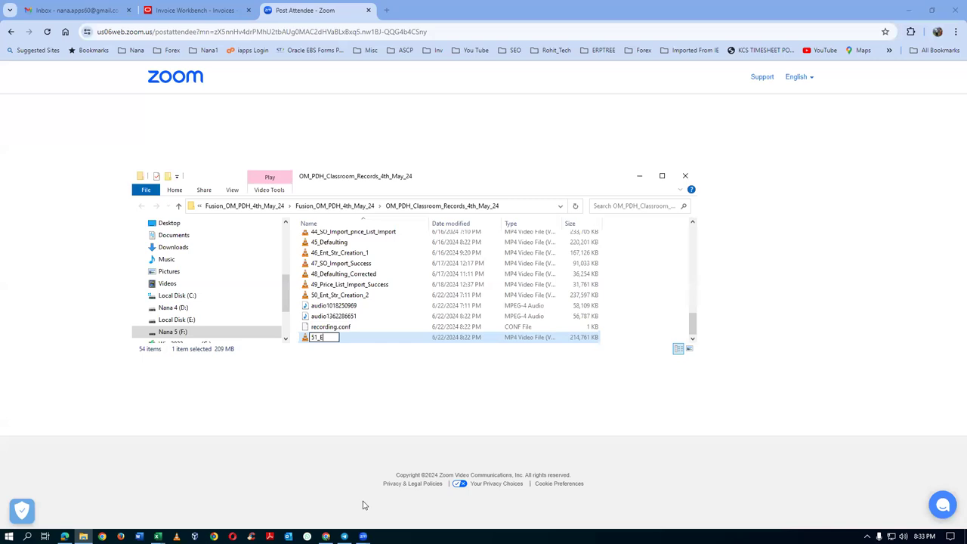
# Finish renaming the newest recording in the classroom records folder as 51_Ent_Str_Creation_3 and close the folder window
pyautogui.write('Str_Creation_3')
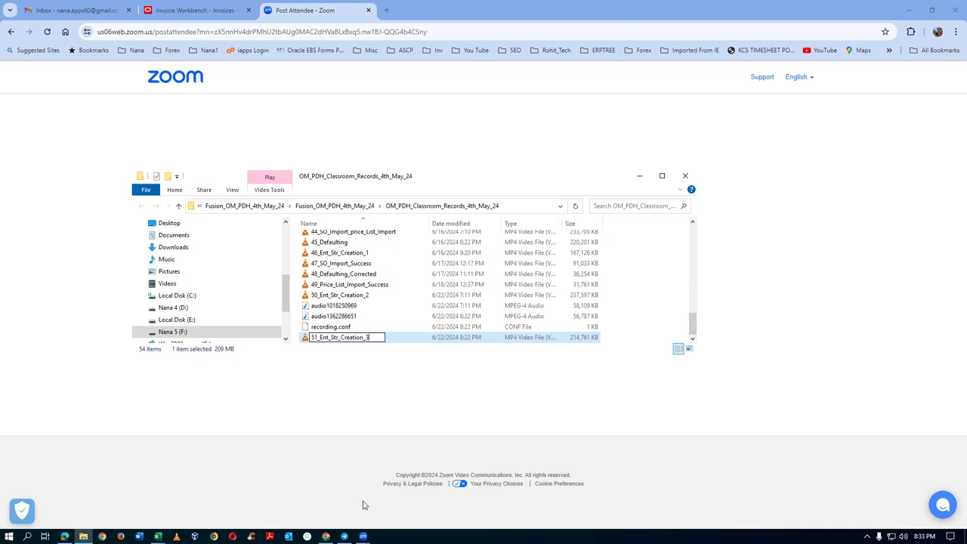
pyautogui.press('Return')
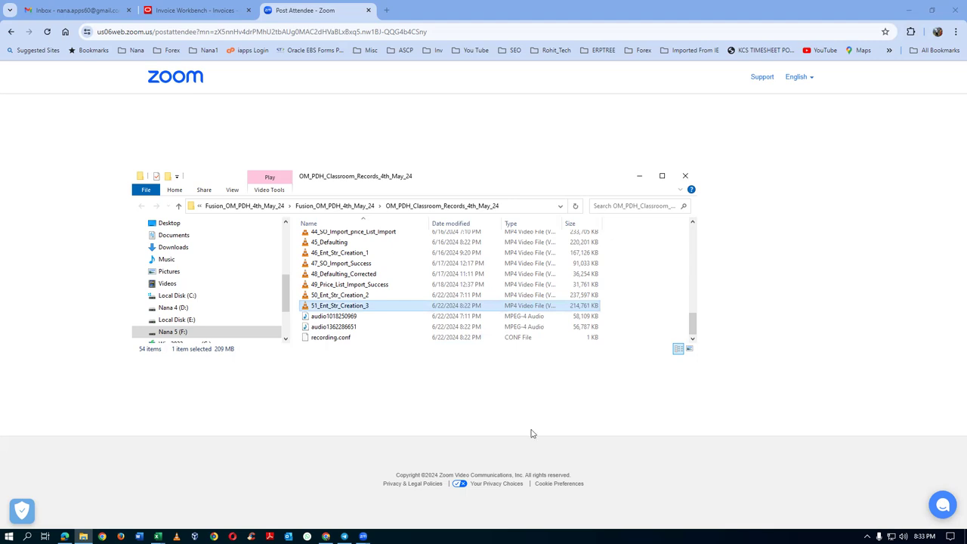
pyautogui.click(685, 176)
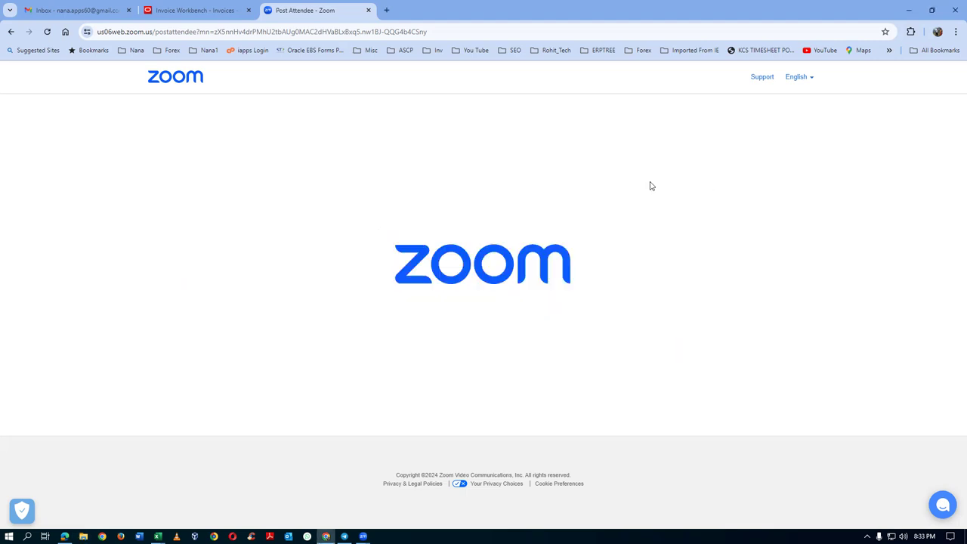
# Switch to the Oracle Fusion Invoices page and open the Manage Invoices task
pyautogui.click(214, 15)
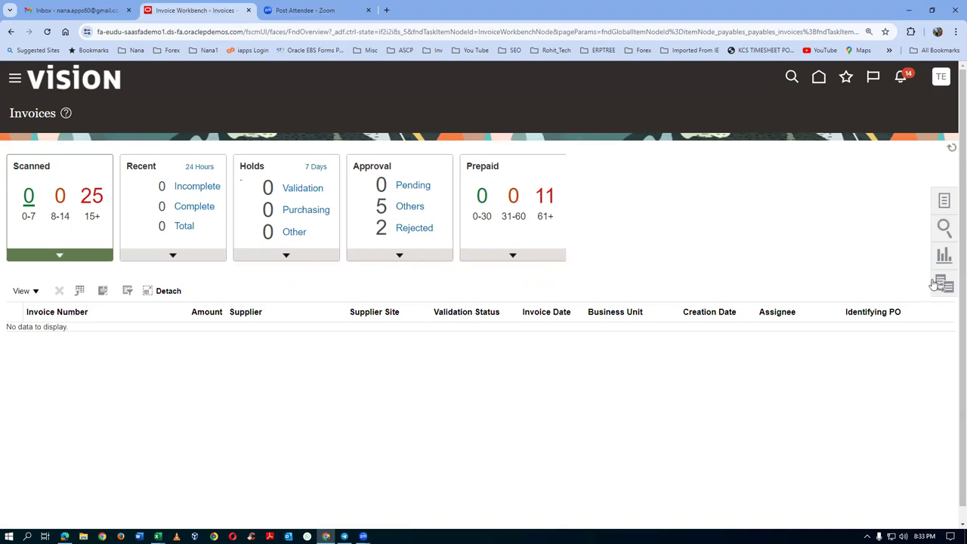
pyautogui.click(945, 202)
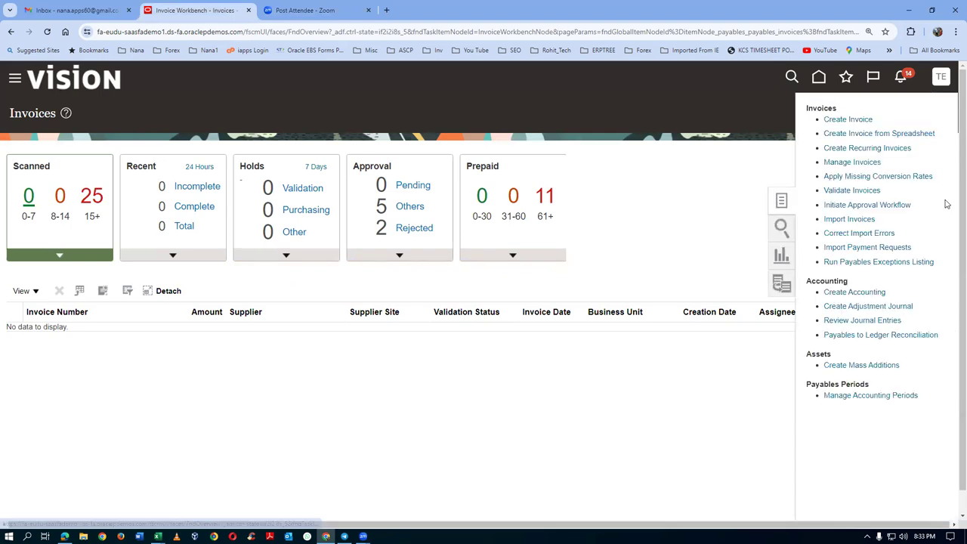
pyautogui.click(856, 162)
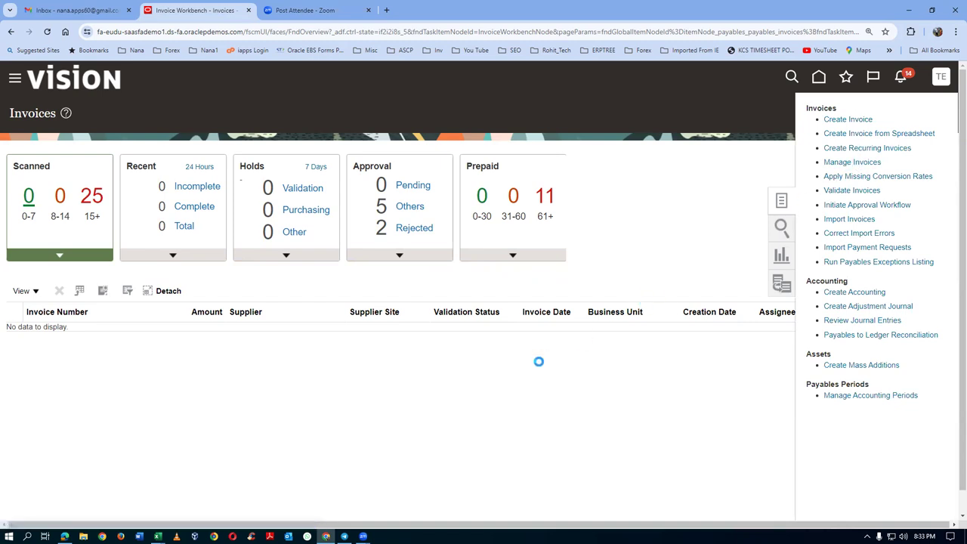
# Search for the invoices of supplier t01_sup_1, choosing a period in days to limit the search
pyautogui.click(214, 306)
pyautogui.write('t01')
pyautogui.press('Tab')
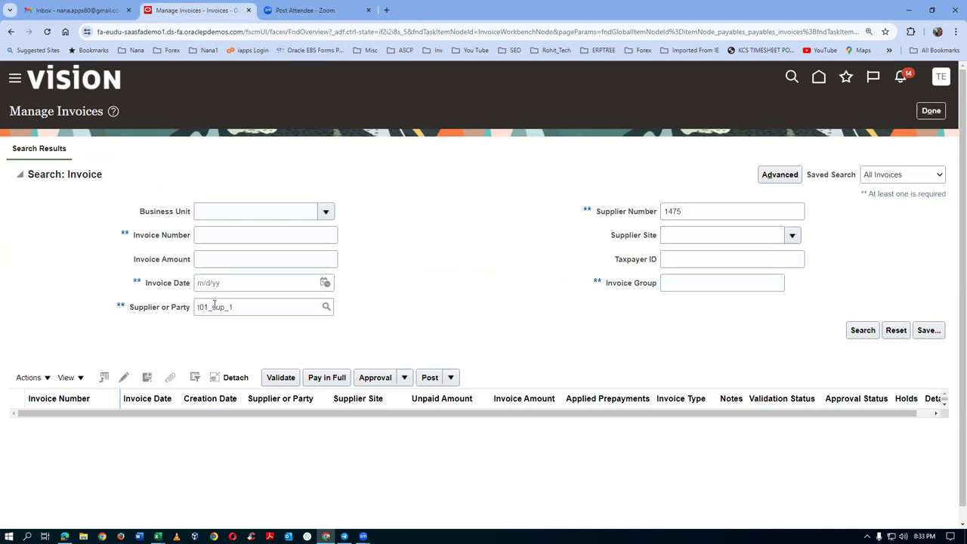
pyautogui.click(869, 330)
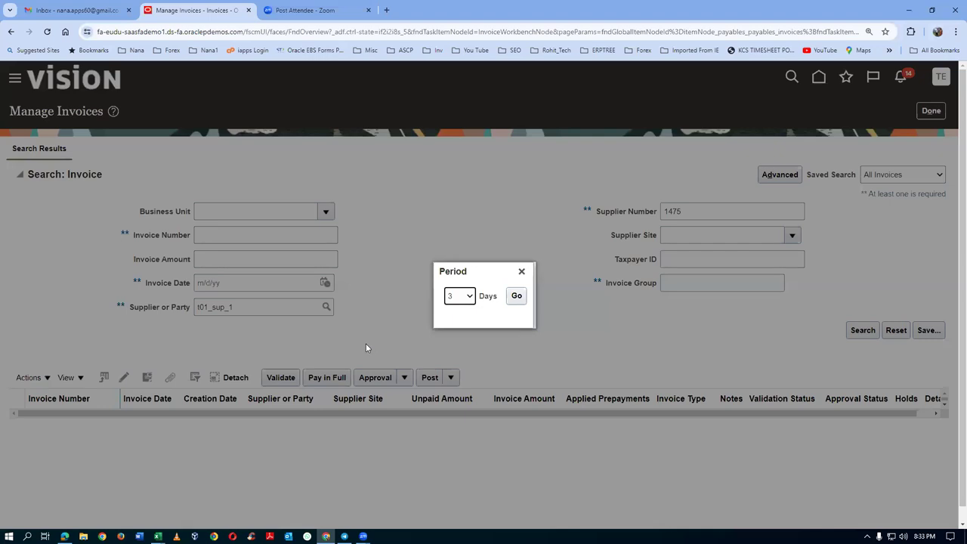
pyautogui.click(461, 296)
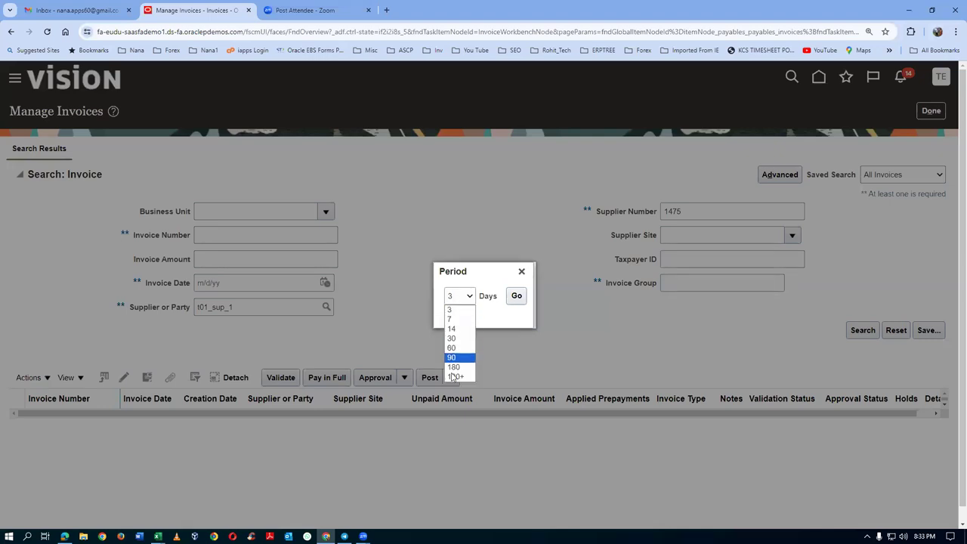
pyautogui.click(455, 296)
pyautogui.click(517, 295)
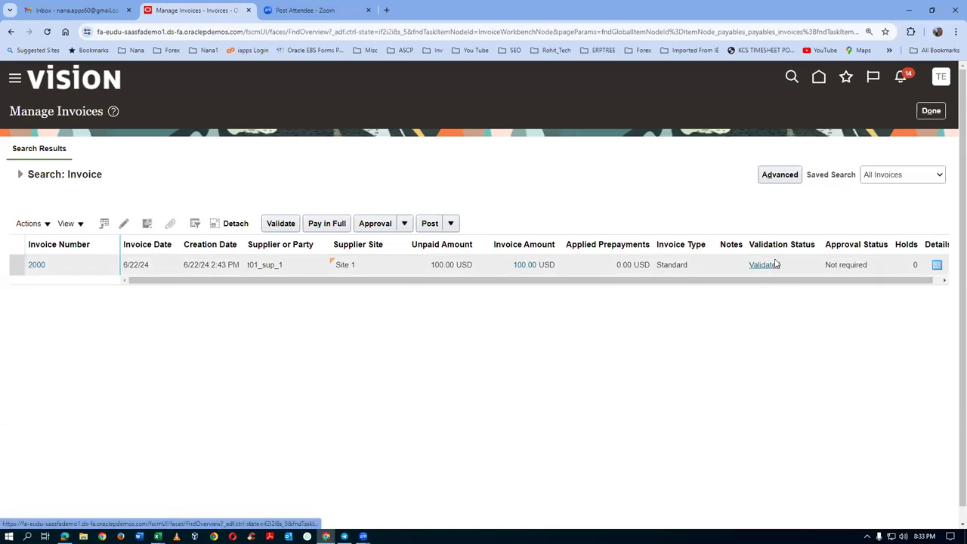
# Open the t01_sup_1 invoice, review its holds and approvals, and leave Manage Invoices
pyautogui.click(37, 265)
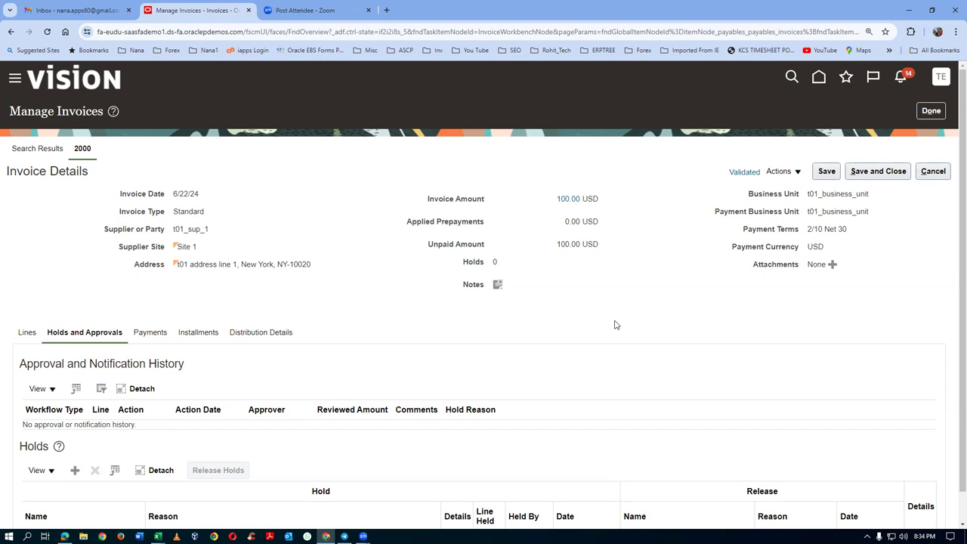
pyautogui.scroll(-1, 615, 325)
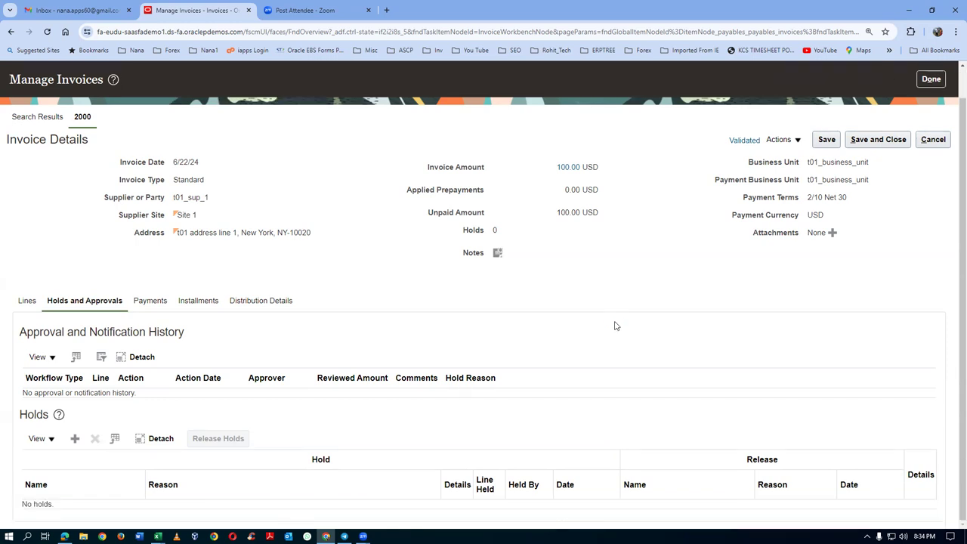
pyautogui.scroll(1, 616, 324)
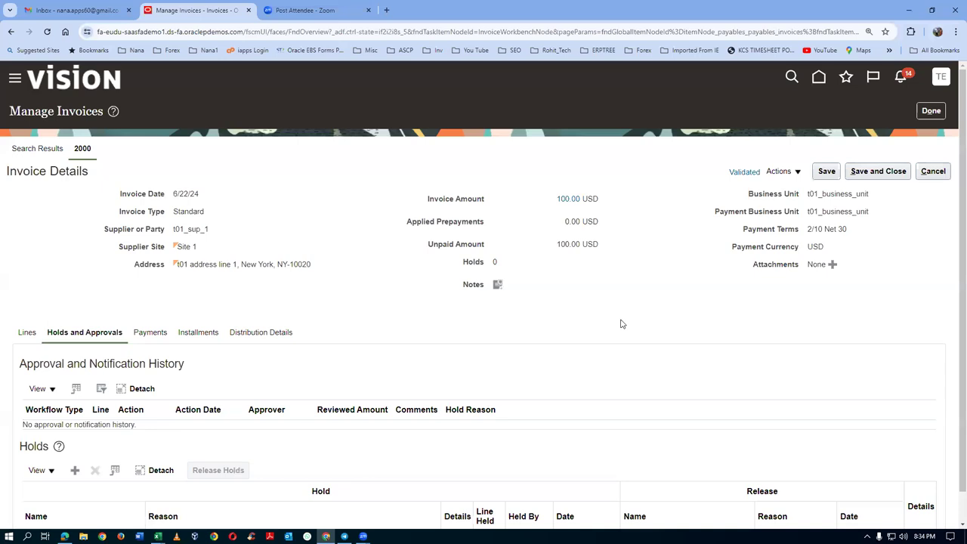
pyautogui.click(934, 112)
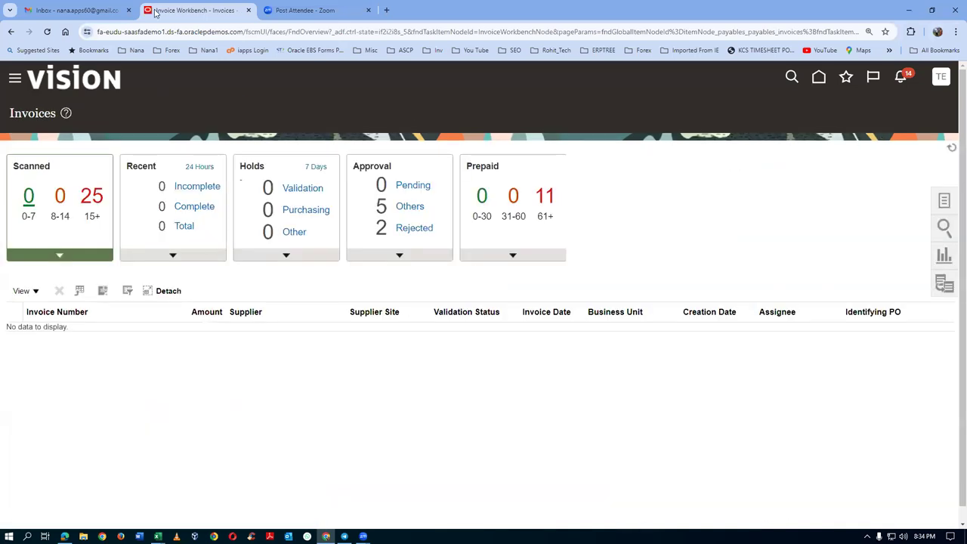
# Duplicate the Invoices browser tab and open the Procurement Suppliers work area in the copy
pyautogui.rightClick(178, 12)
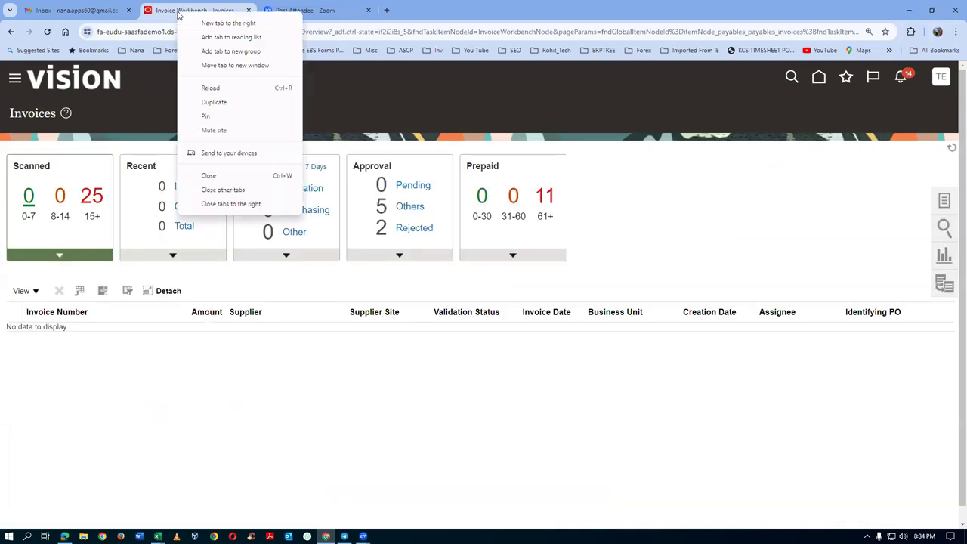
pyautogui.click(205, 107)
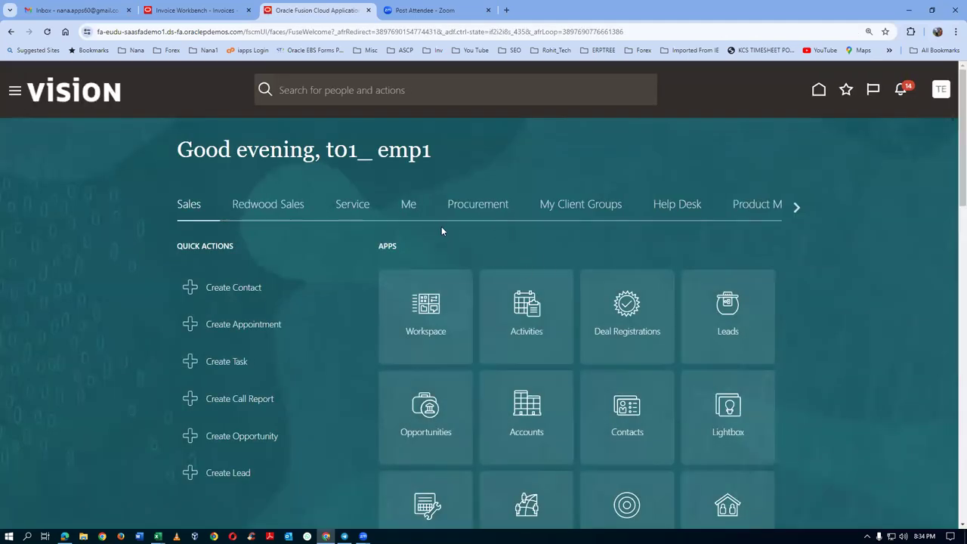
pyautogui.click(792, 207)
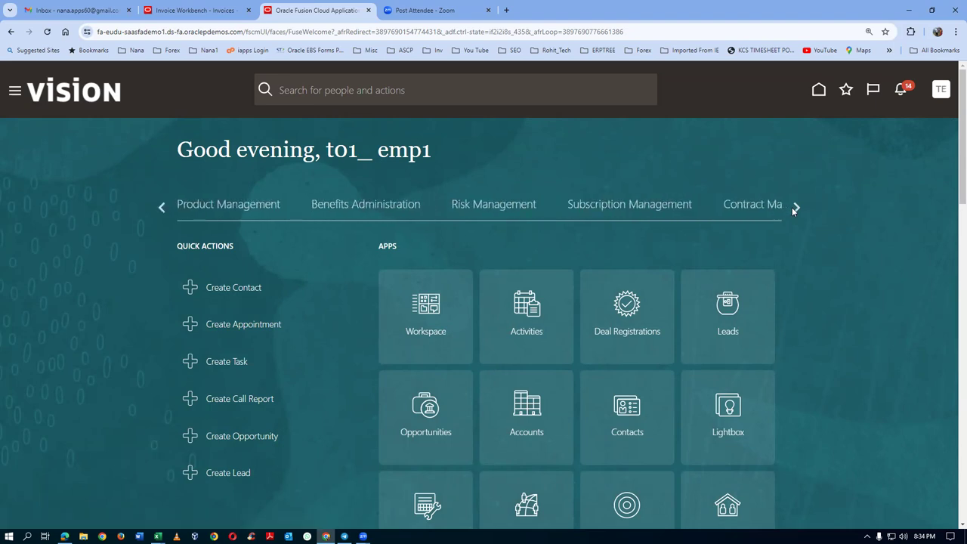
pyautogui.click(796, 207)
pyautogui.click(792, 207)
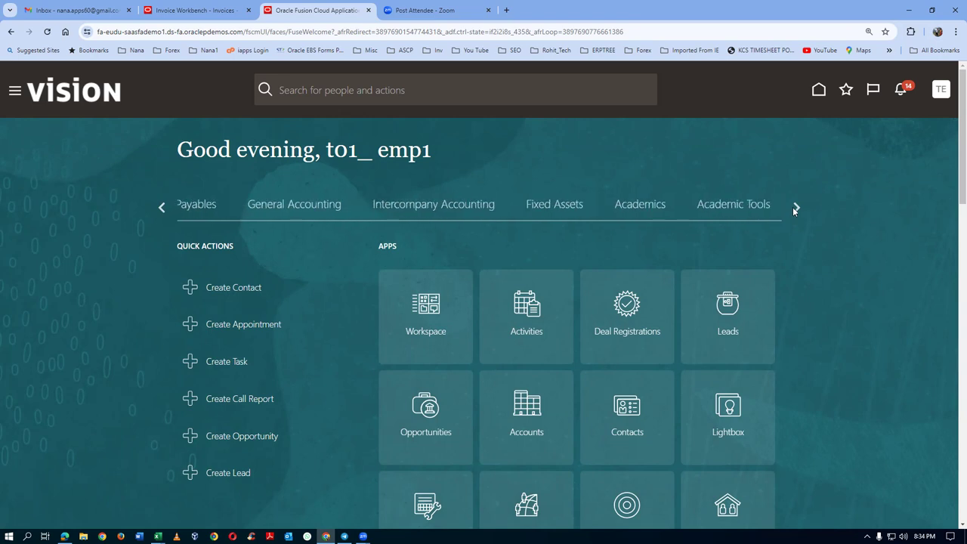
pyautogui.click(794, 207)
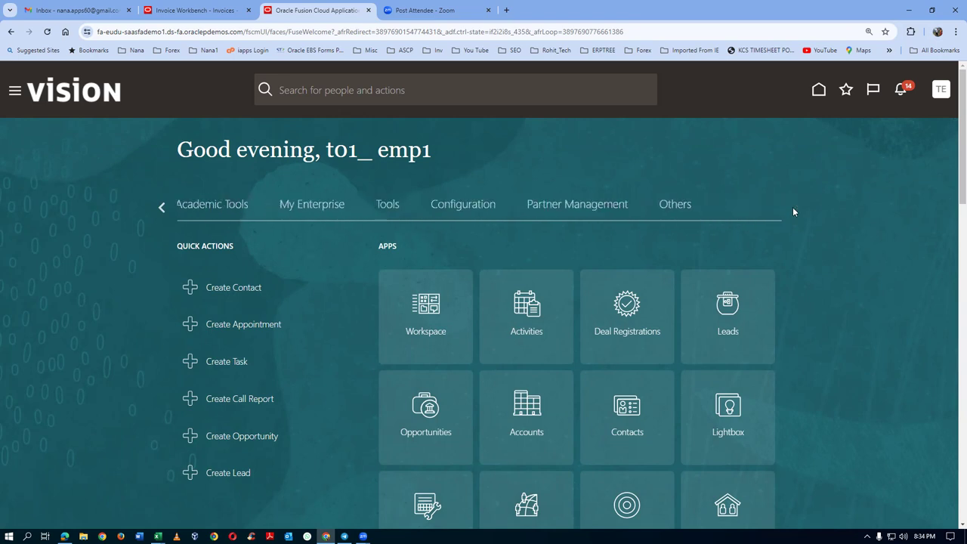
pyautogui.click(160, 209)
pyautogui.click(161, 207)
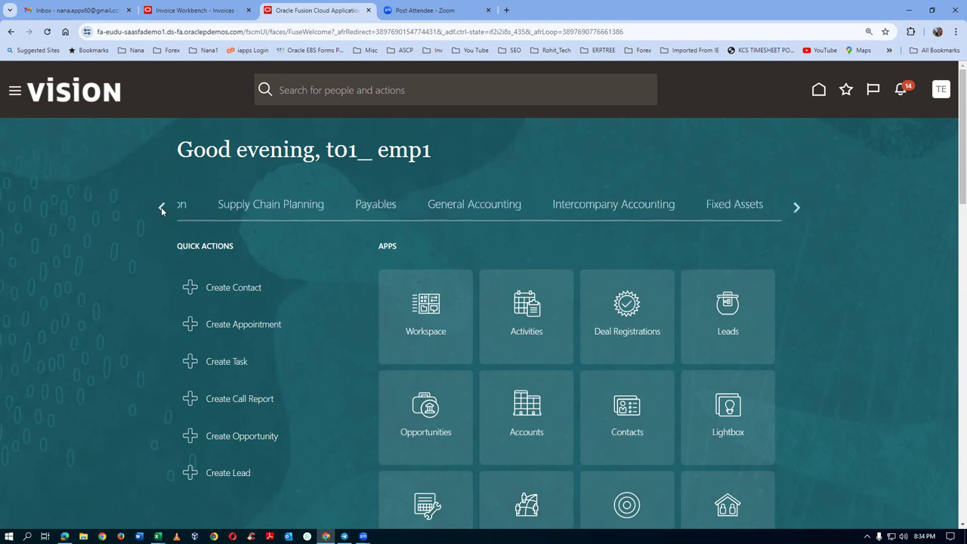
pyautogui.click(161, 207)
pyautogui.click(161, 207)
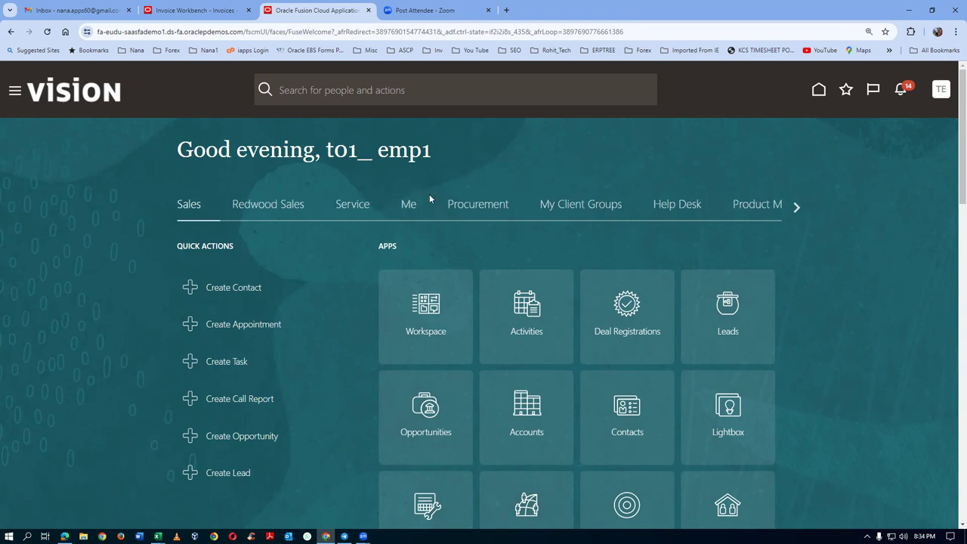
pyautogui.click(478, 204)
pyautogui.click(428, 409)
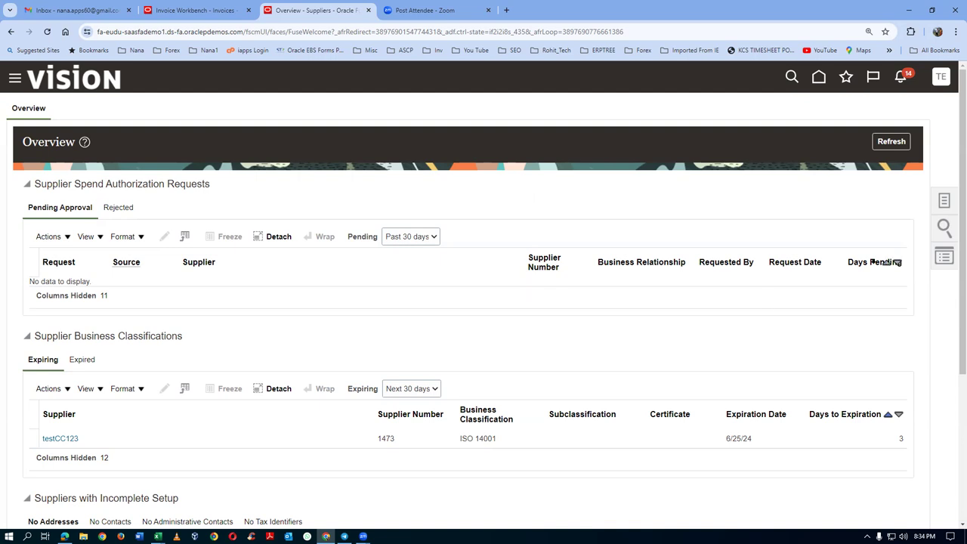
# Search in Manage Suppliers with the keyword t01 and open the supplier t01_sup_1
pyautogui.click(938, 199)
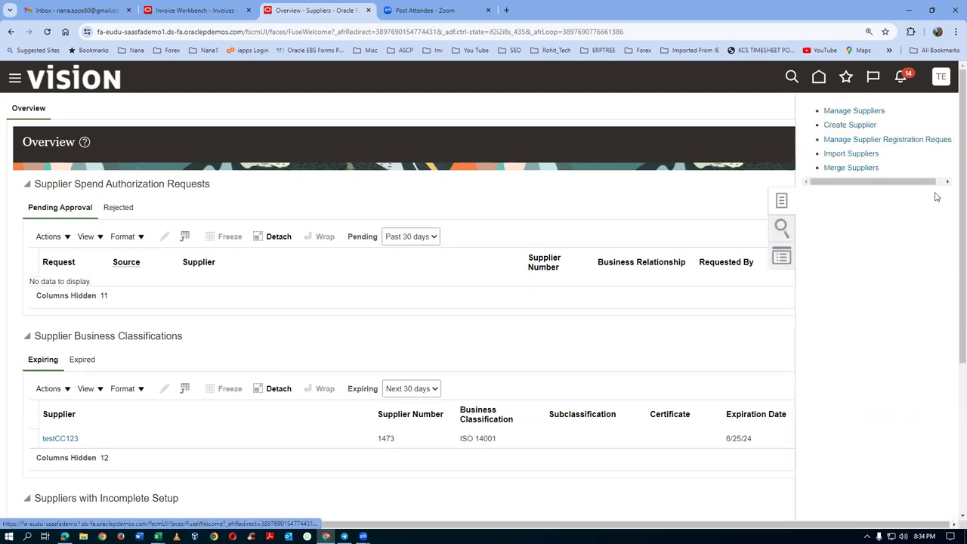
pyautogui.click(842, 111)
pyautogui.click(273, 224)
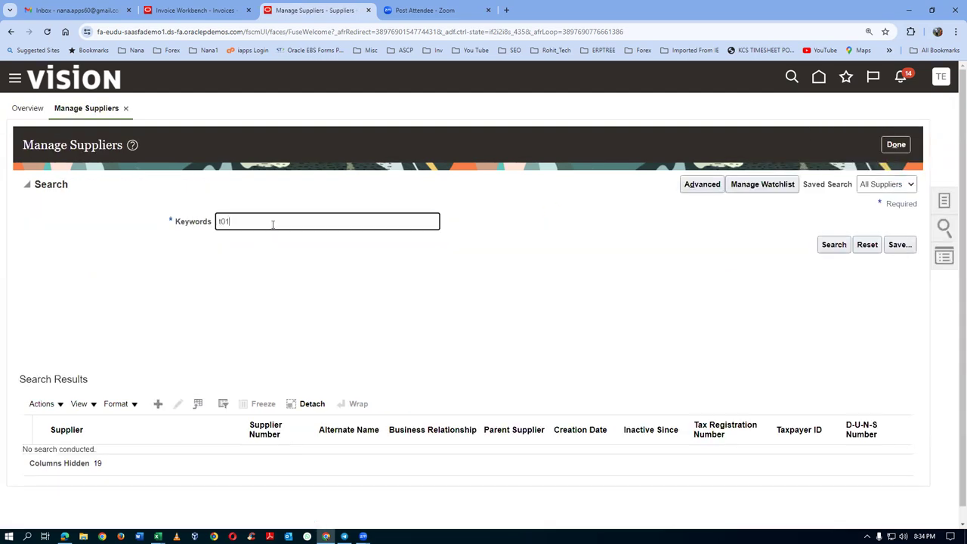
pyautogui.write('t01')
pyautogui.click(834, 244)
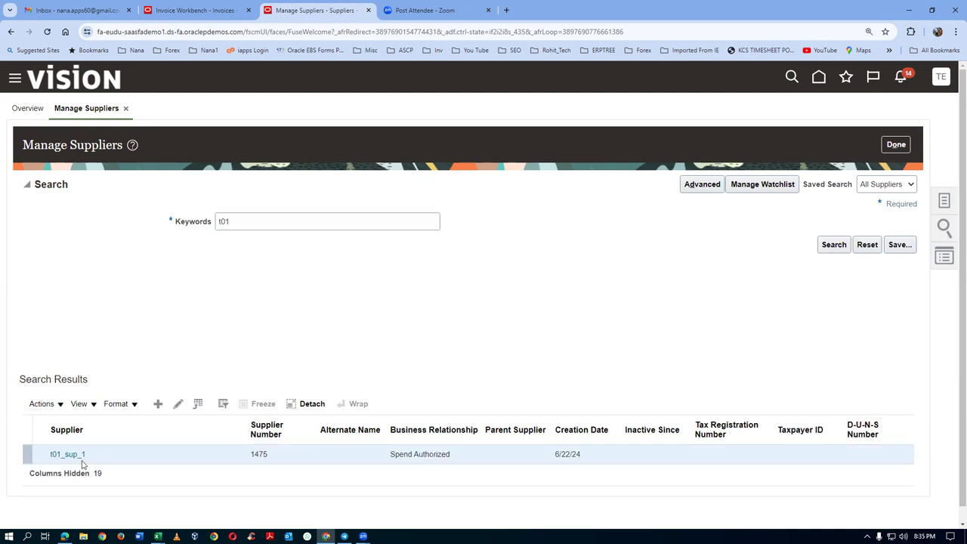
pyautogui.click(78, 458)
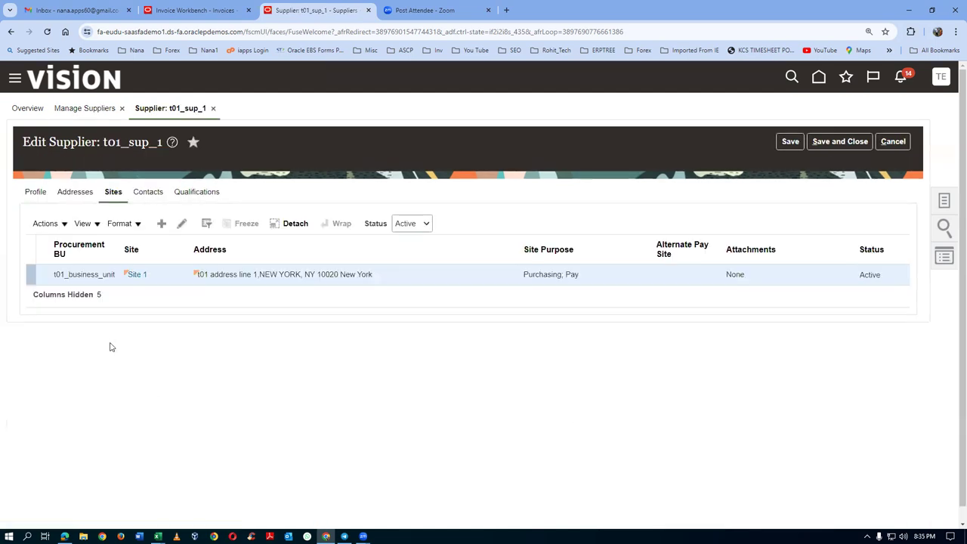
# Edit the purchasing settings of Site 1: enable Pay on receipt and set the Invoice Summary Level to Receipt
pyautogui.click(185, 224)
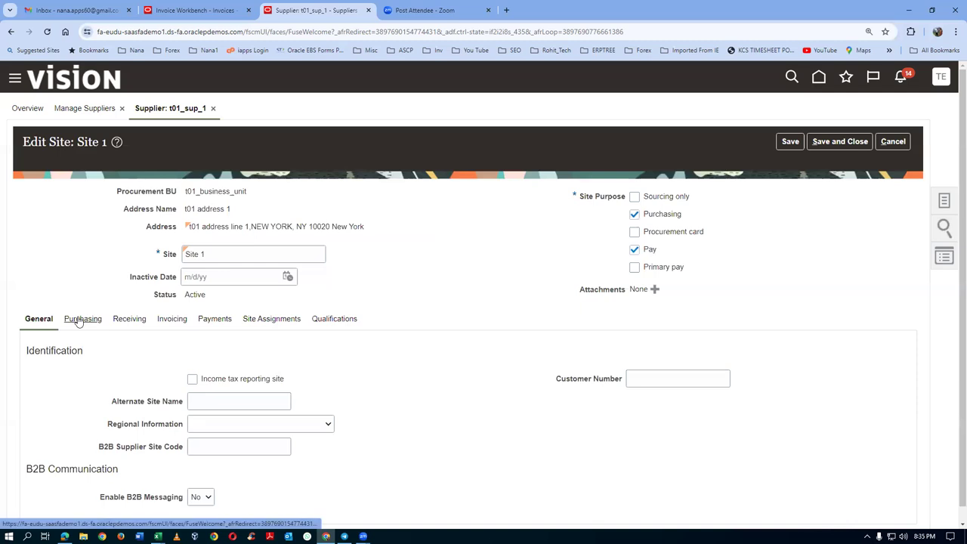
pyautogui.scroll(-3, 394, 315)
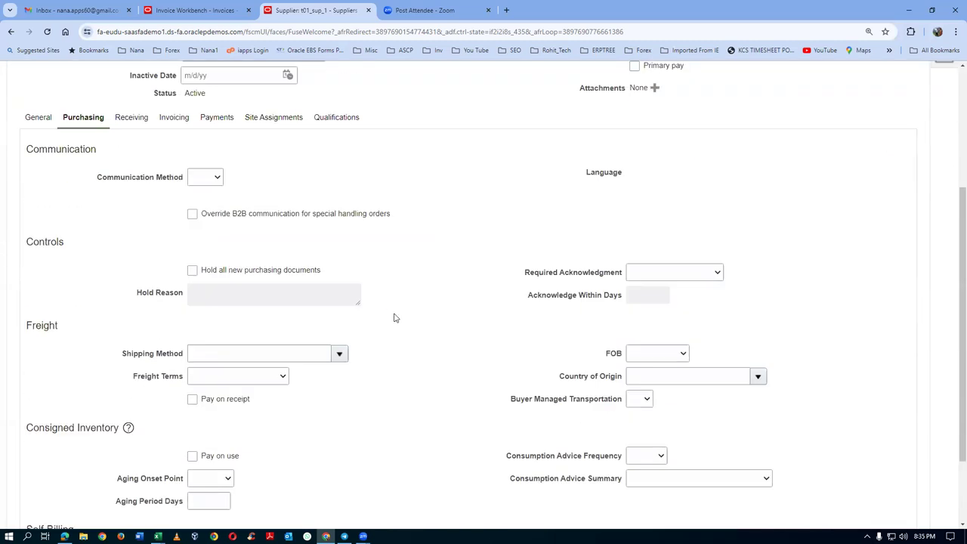
pyautogui.scroll(-2, 393, 317)
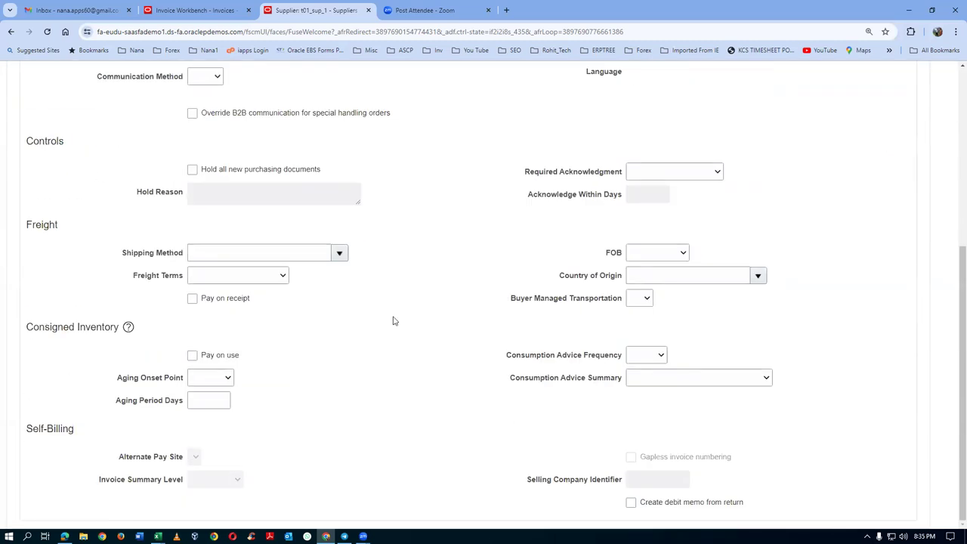
pyautogui.click(193, 299)
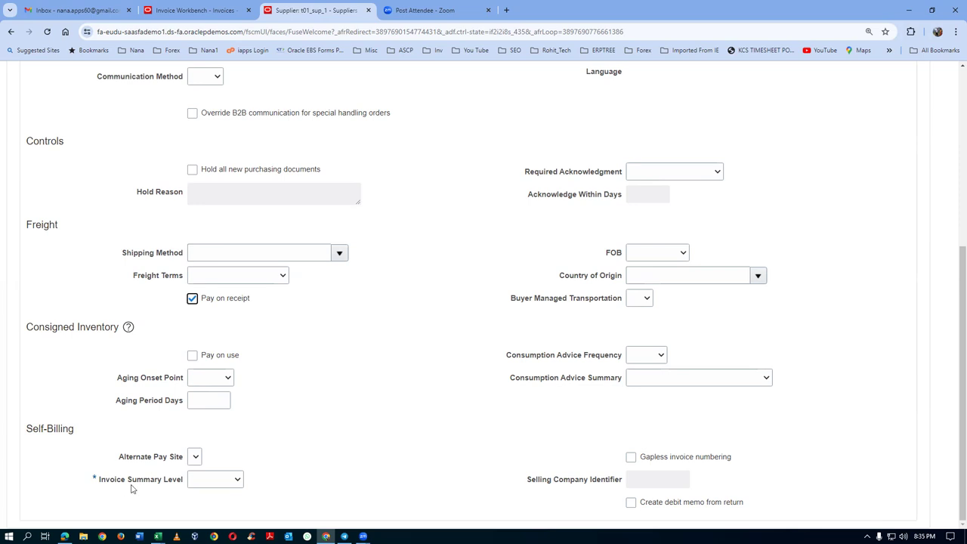
pyautogui.click(212, 483)
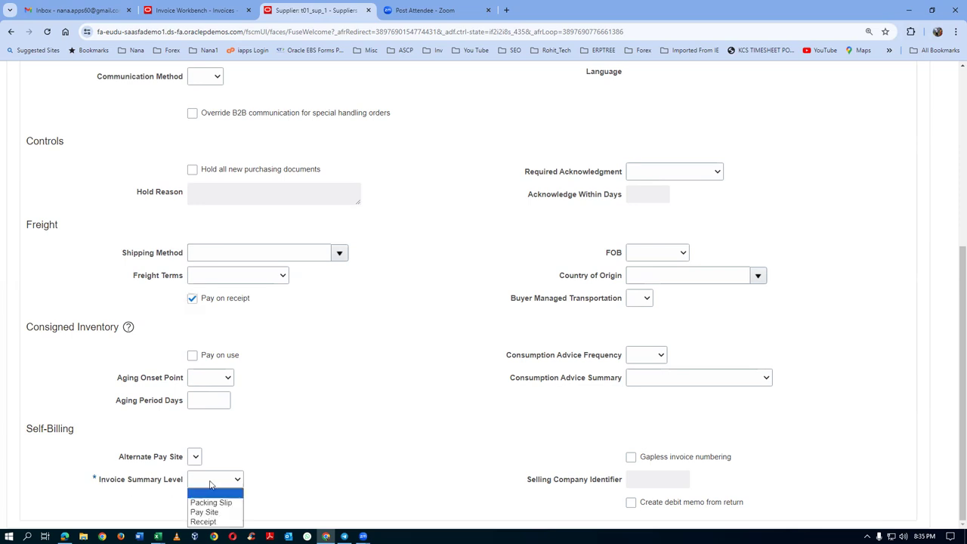
pyautogui.click(203, 521)
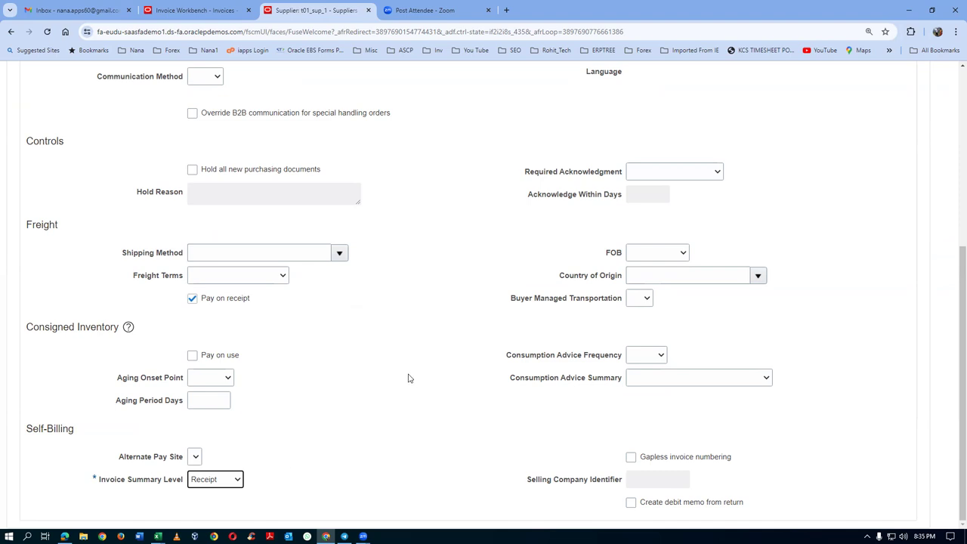
pyautogui.scroll(2, 408, 378)
pyautogui.scroll(2, 408, 378)
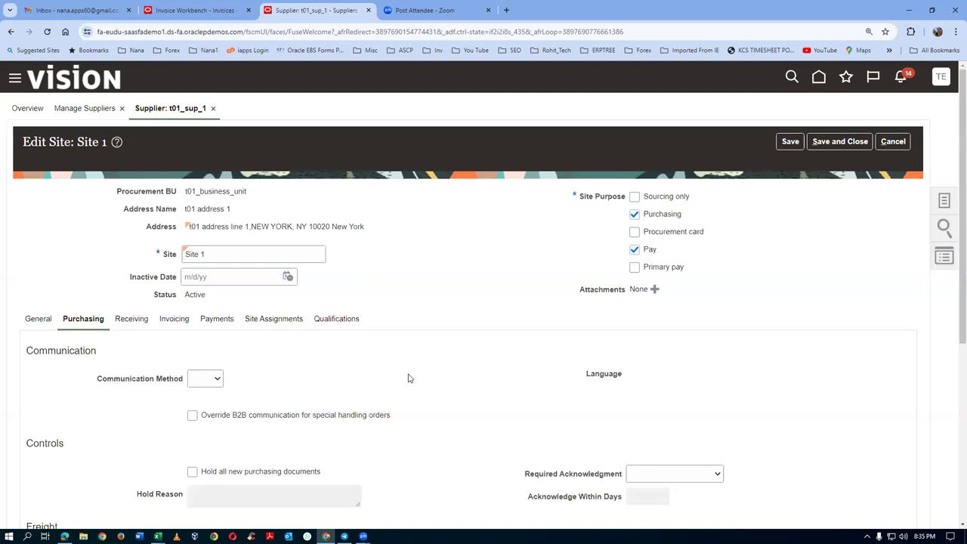
pyautogui.scroll(-4, 408, 378)
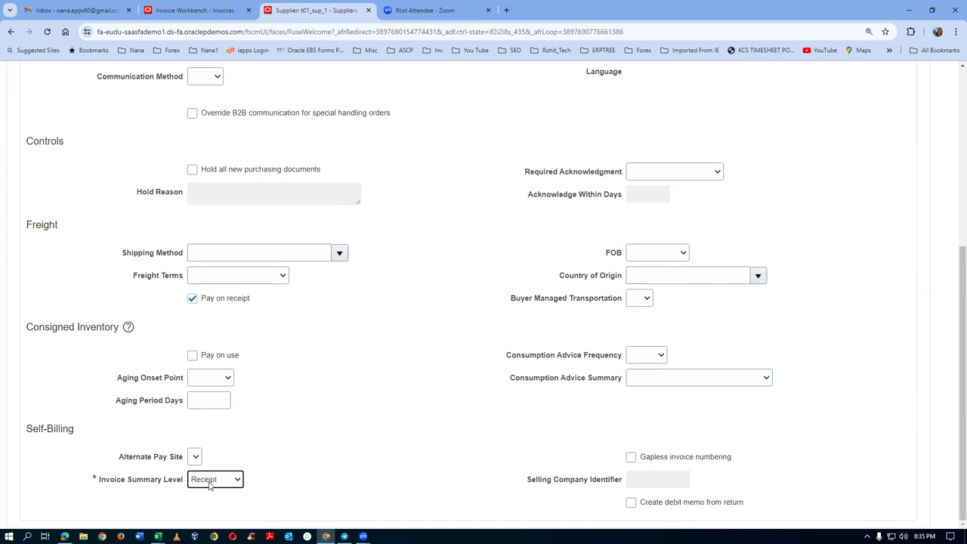
pyautogui.scroll(4, 624, 342)
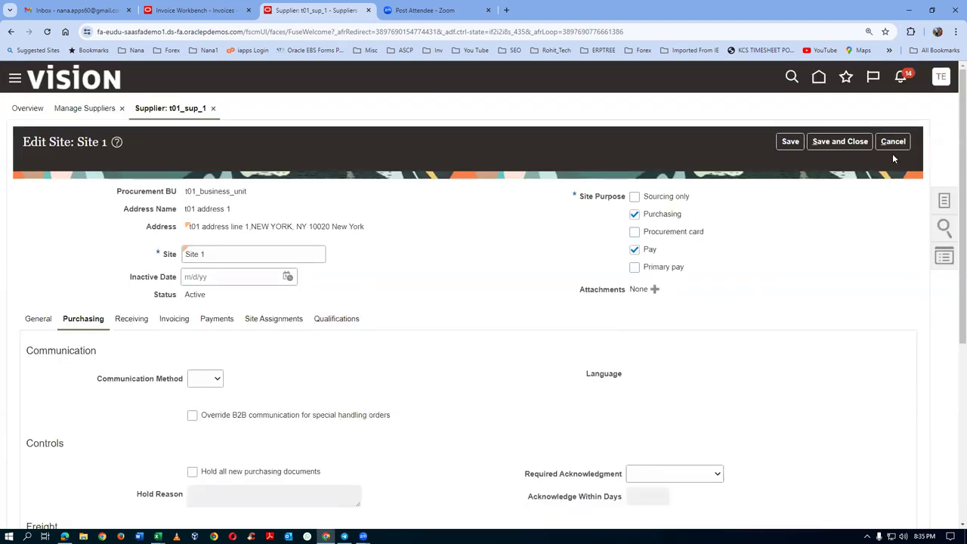
# Save and close the Site 1 changes of supplier t01_sup_1
pyautogui.click(838, 148)
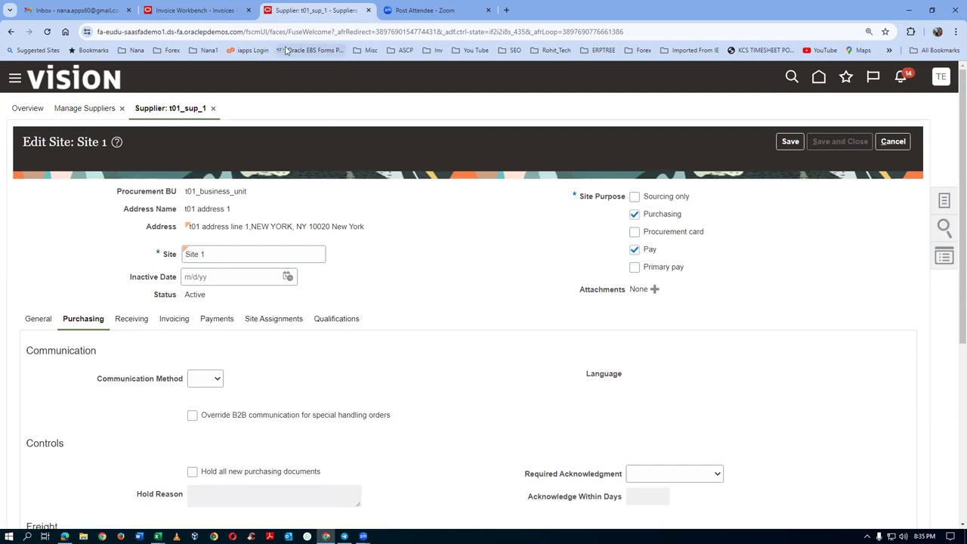
pyautogui.click(523, 314)
# Duplicate the Supplier browser tab and open Manage Orders from the Purchase Orders work area in the copy
pyautogui.rightClick(313, 16)
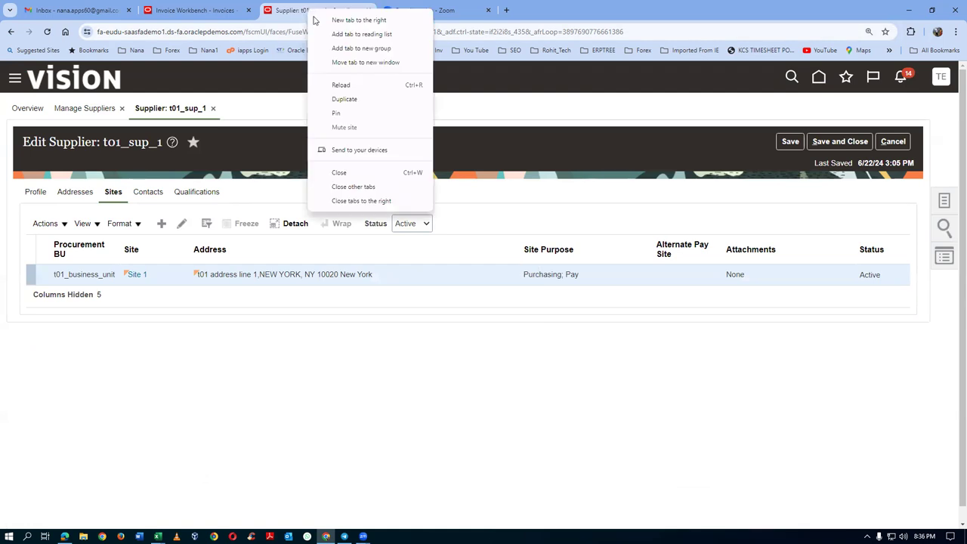
pyautogui.click(344, 99)
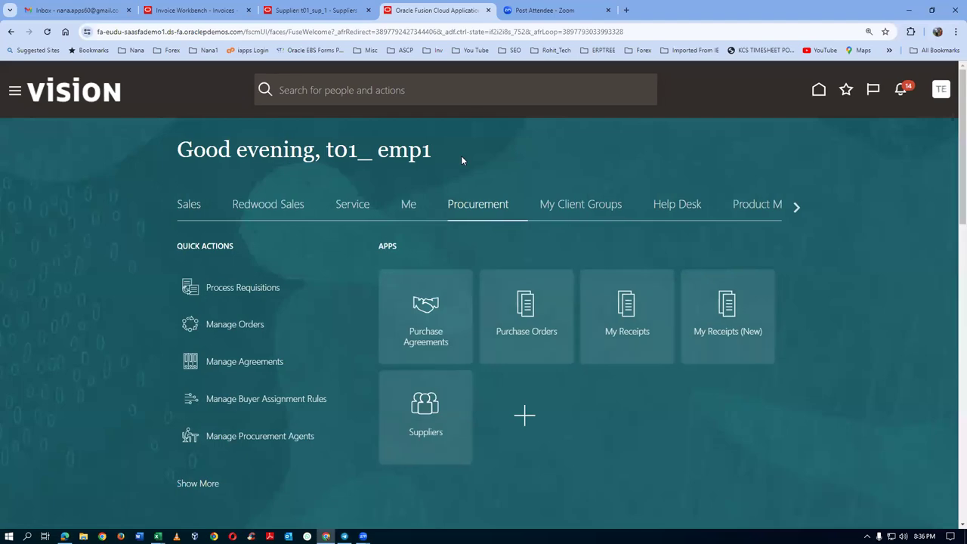
pyautogui.click(533, 342)
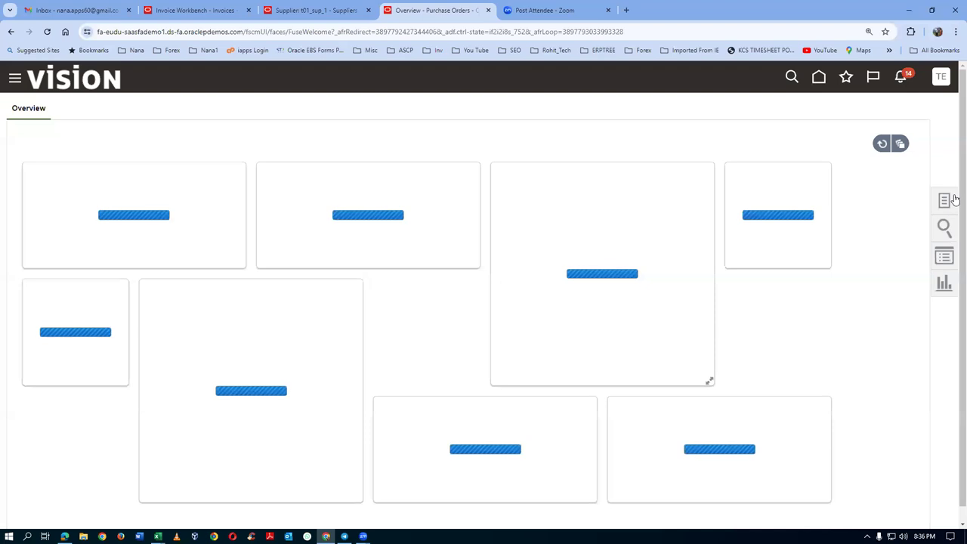
pyautogui.click(945, 202)
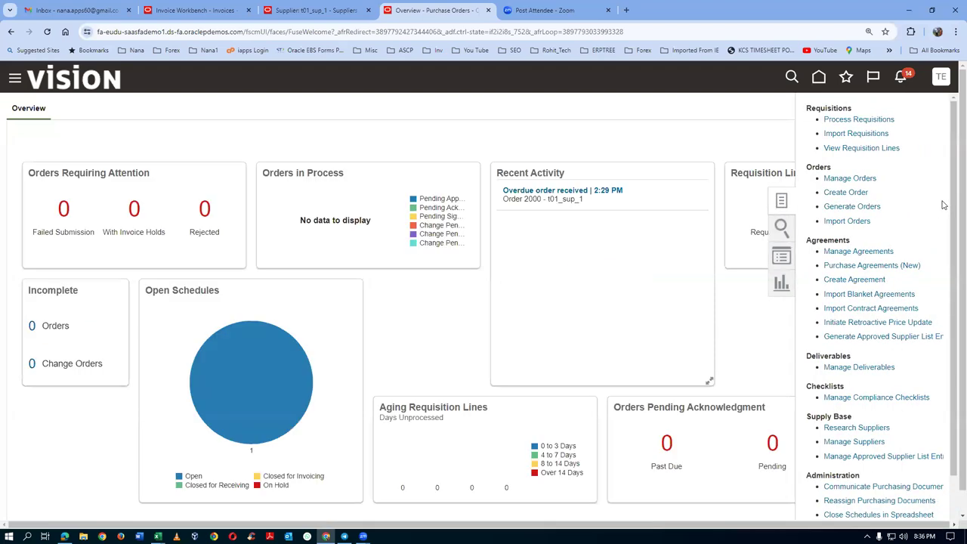
pyautogui.click(854, 179)
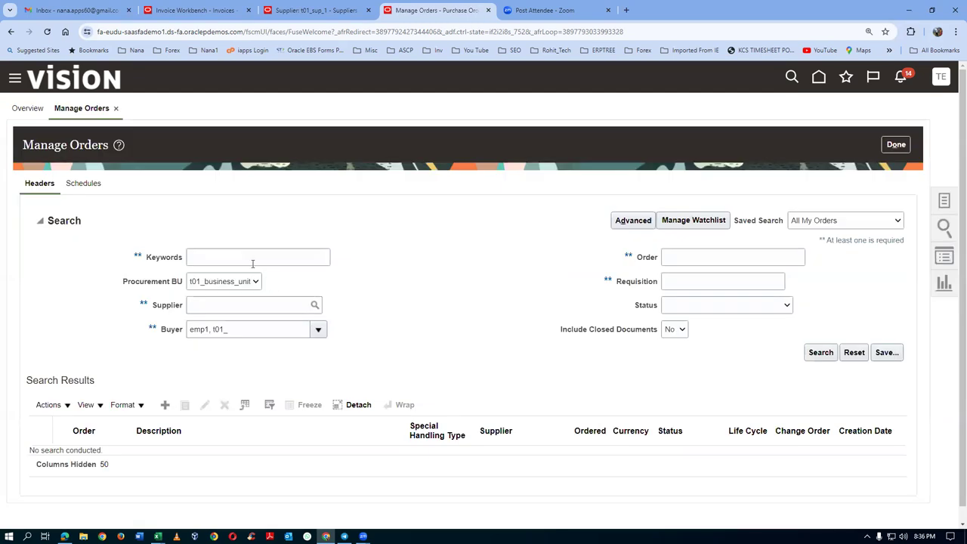
# Search for the existing t01_sup_1 purchase order by its order number and duplicate it
pyautogui.click(710, 257)
pyautogui.write('2000')
pyautogui.click(816, 352)
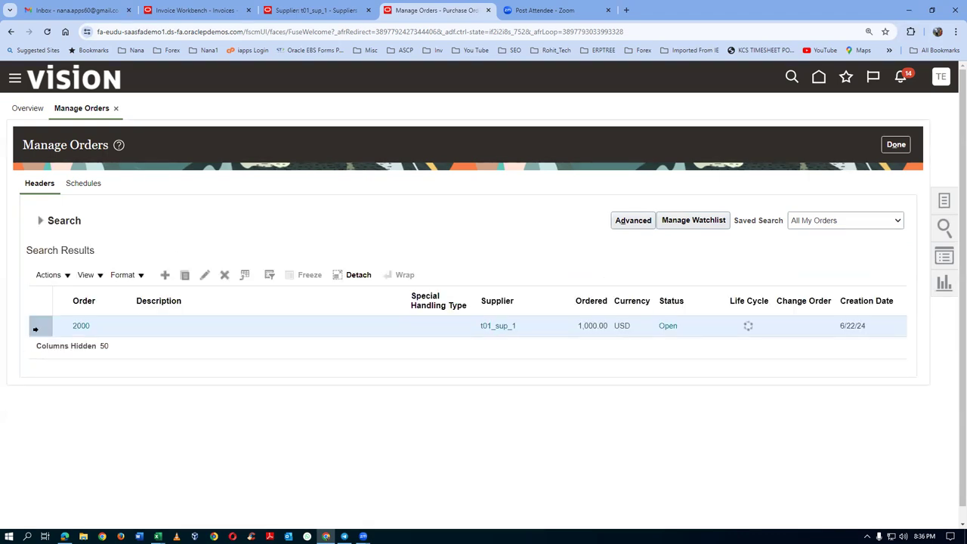
pyautogui.click(48, 275)
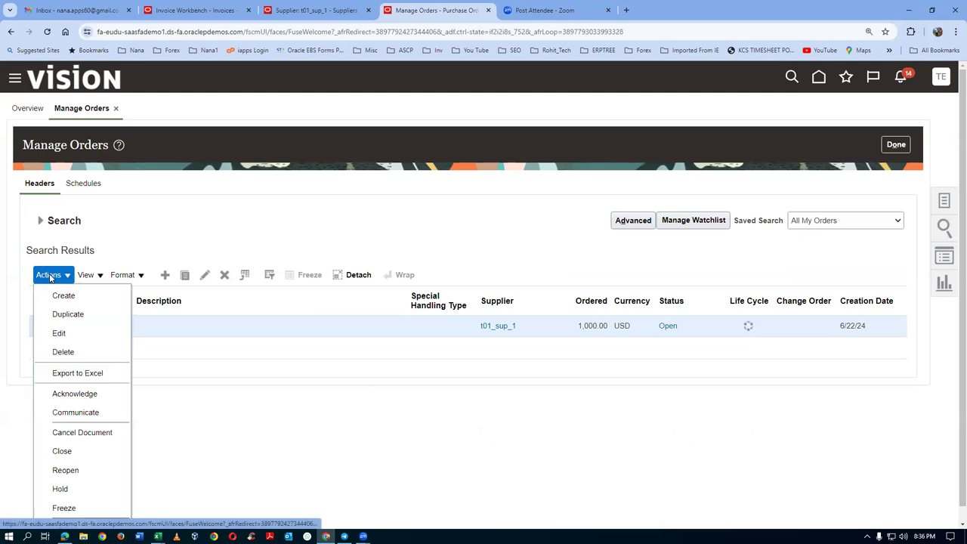
pyautogui.click(62, 332)
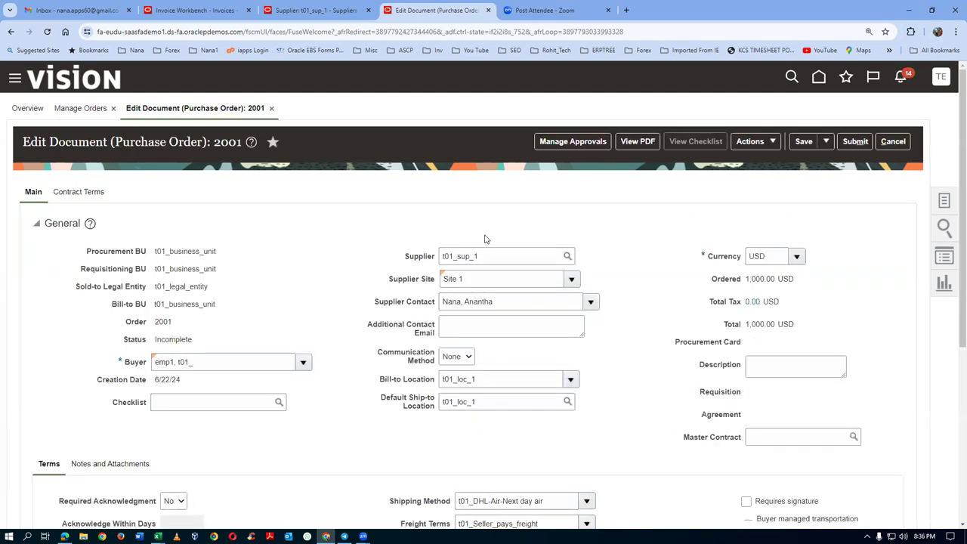
# Enable Pay on receipt in the terms of the duplicated purchase order and submit it for approval
pyautogui.scroll(-5, 483, 237)
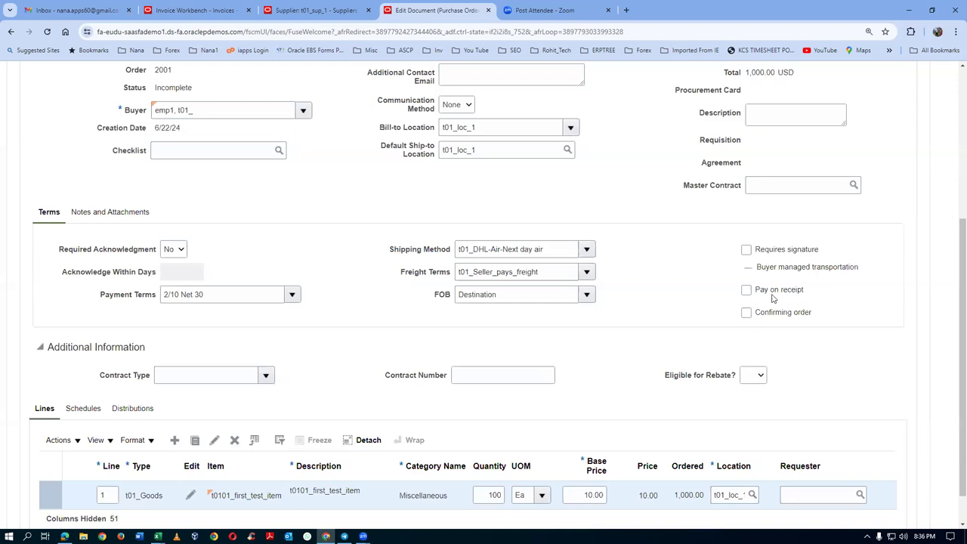
pyautogui.click(748, 290)
pyautogui.scroll(3, 787, 306)
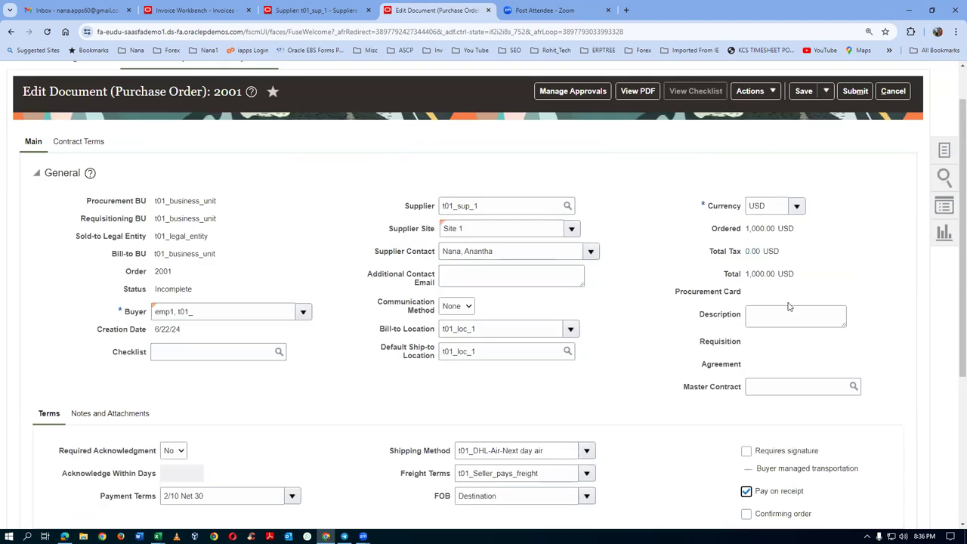
pyautogui.scroll(-3, 787, 306)
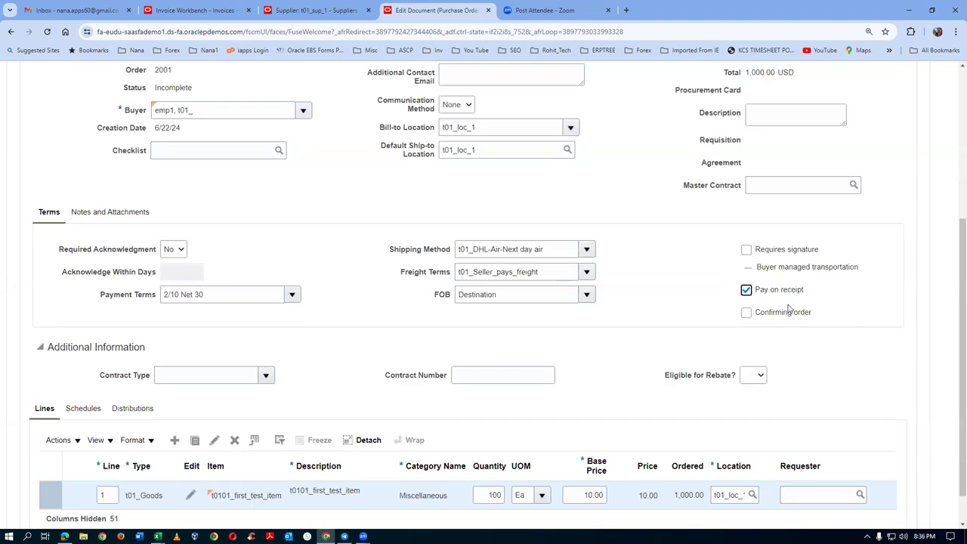
pyautogui.scroll(4, 787, 306)
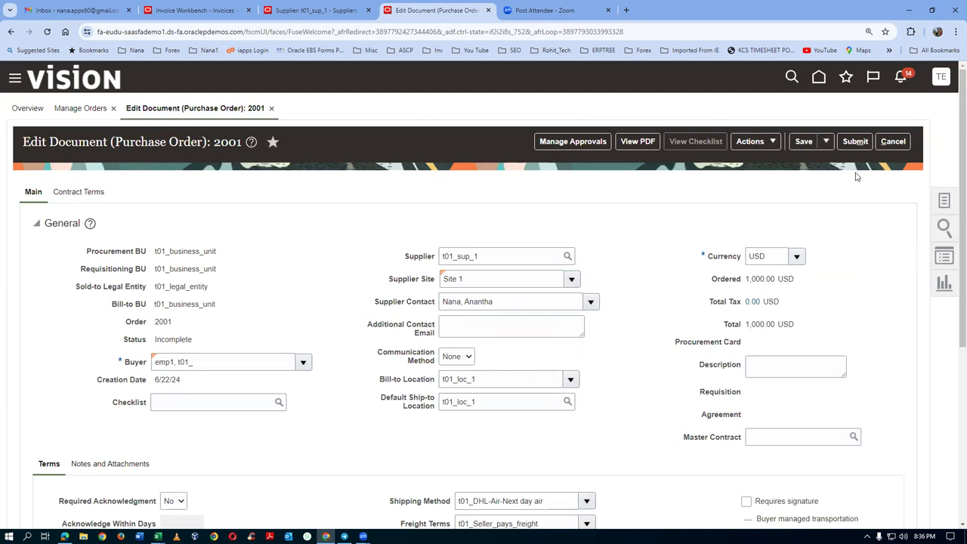
pyautogui.click(855, 141)
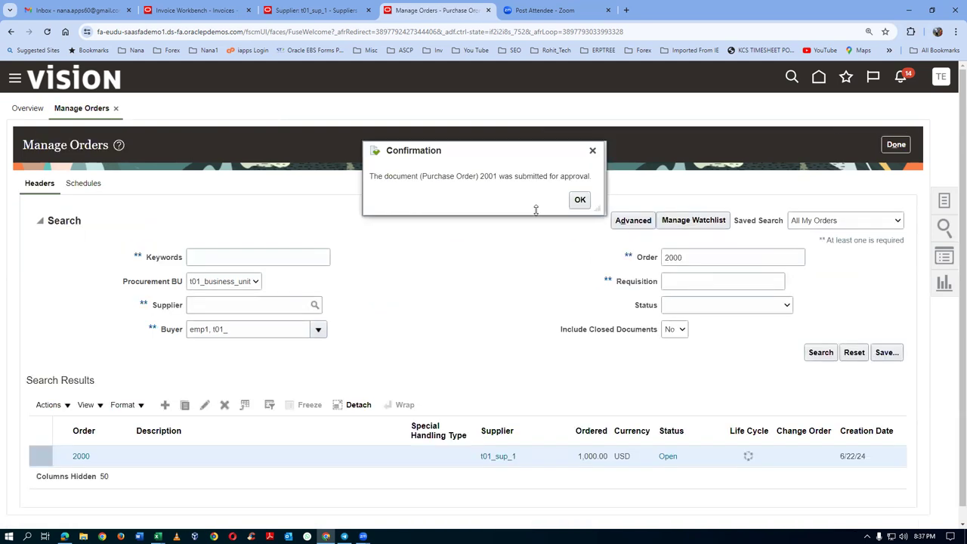
pyautogui.click(579, 200)
# Duplicate the Manage Orders browser tab and open the task search of Setup and Maintenance in the copy
pyautogui.rightClick(445, 6)
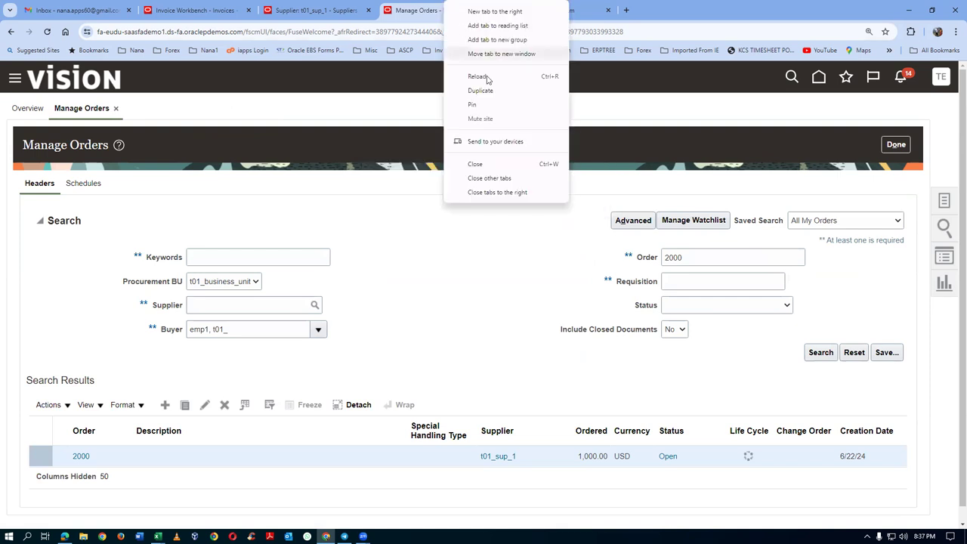
pyautogui.click(482, 92)
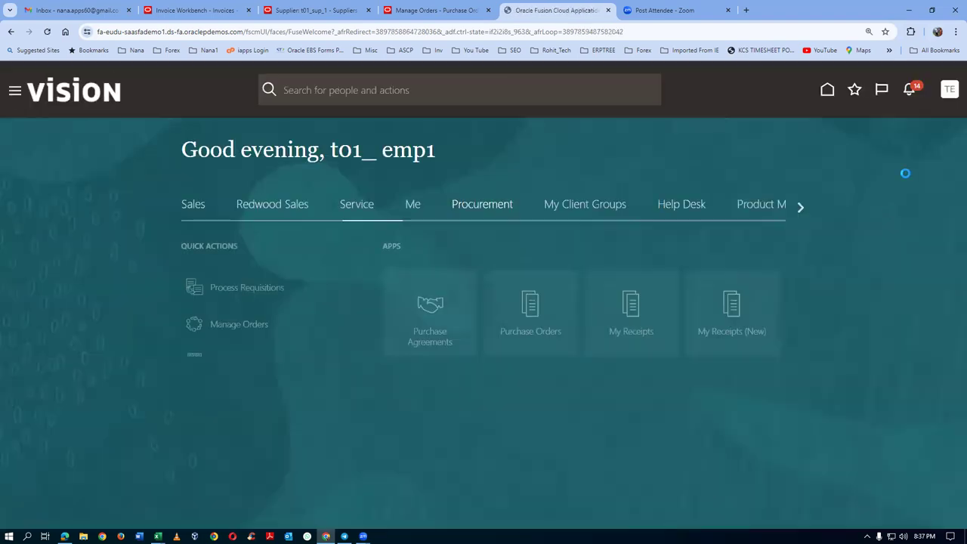
pyautogui.click(951, 91)
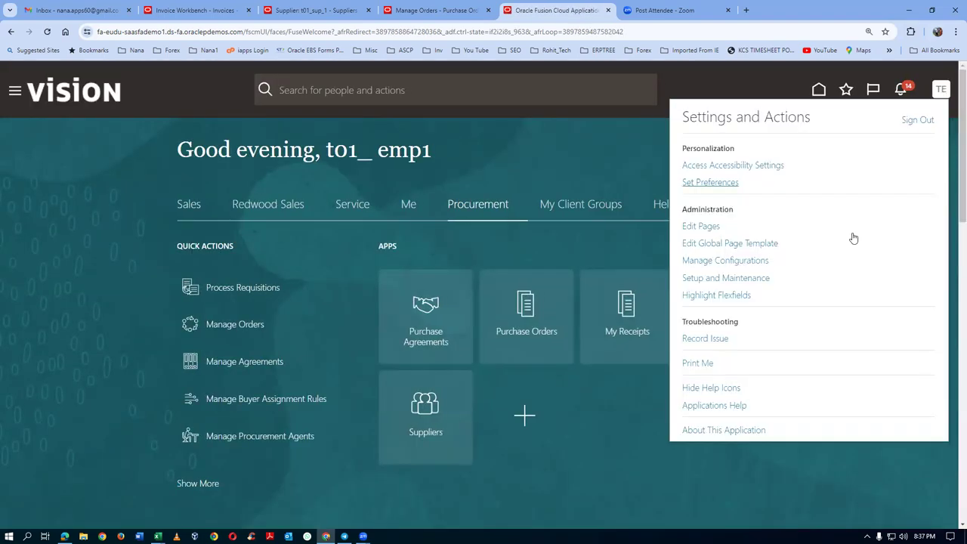
pyautogui.click(740, 279)
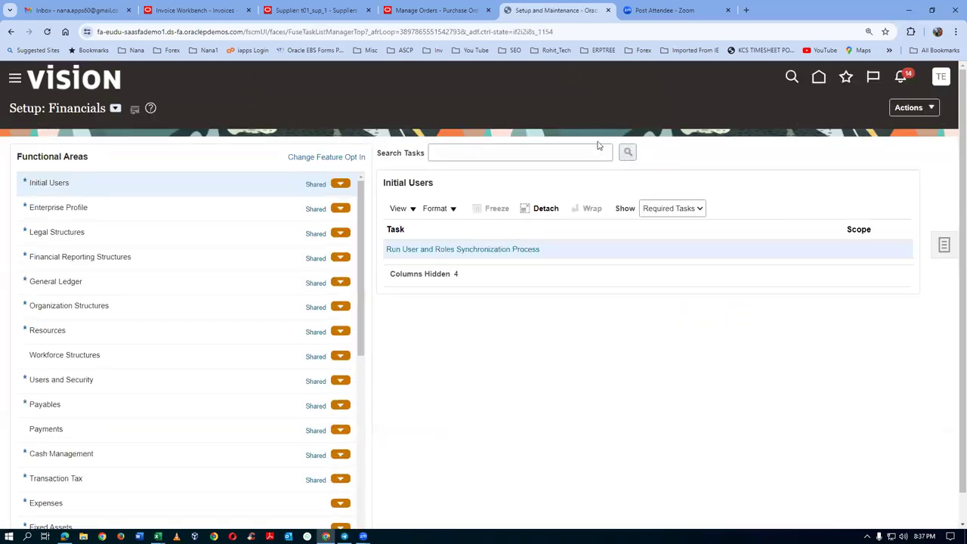
pyautogui.click(944, 245)
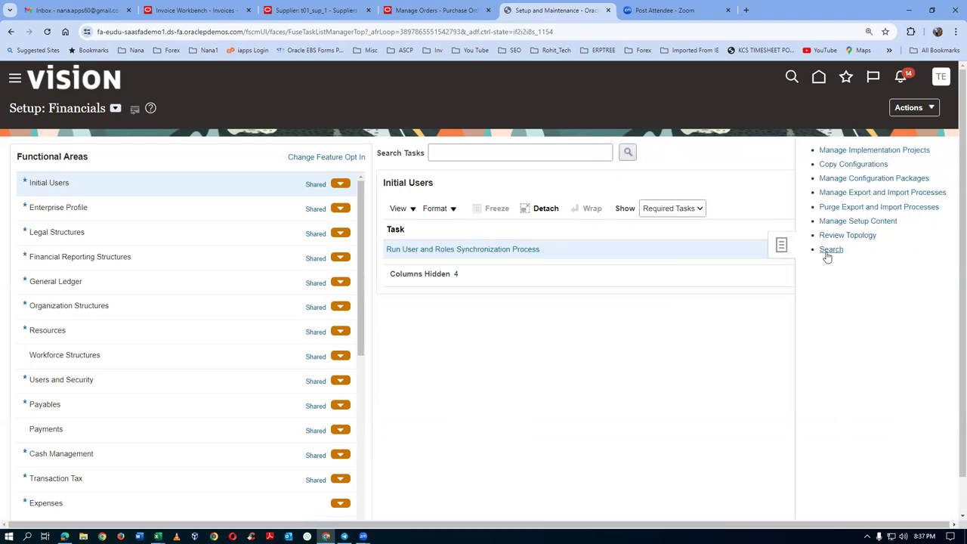
pyautogui.click(826, 252)
# Search the setup tasks for man%rec%profile% and open Manage Receiving Profile Options
pyautogui.click(308, 155)
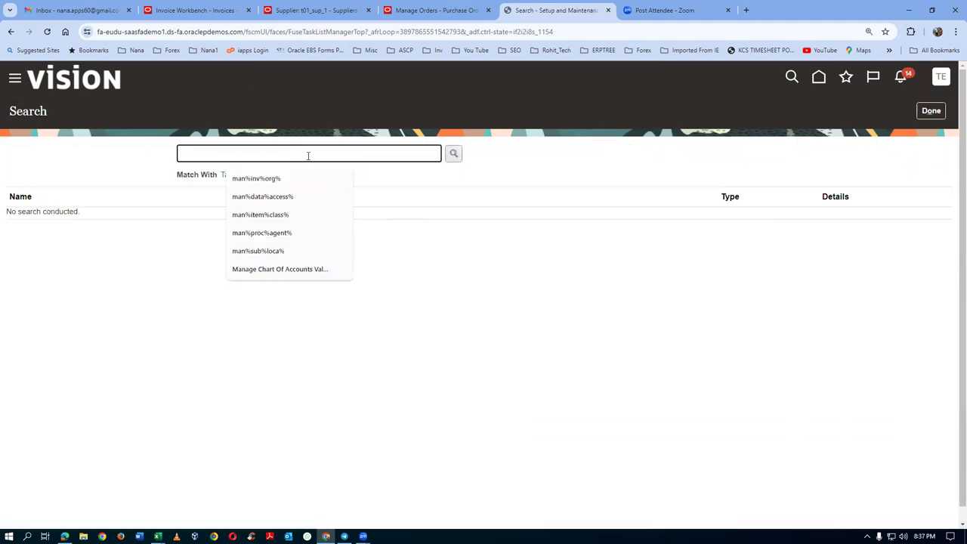
pyautogui.write('man%rec%')
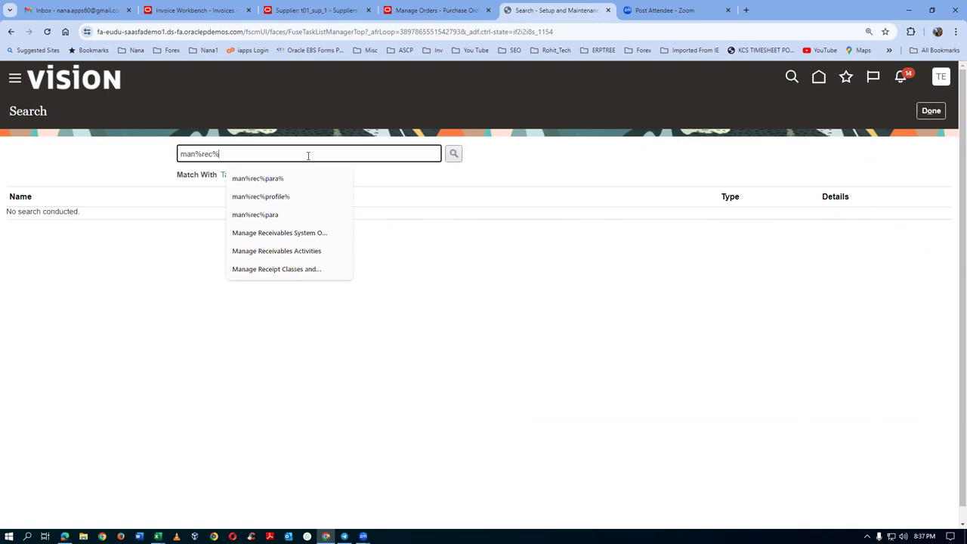
pyautogui.write('profile%')
pyautogui.press('Return')
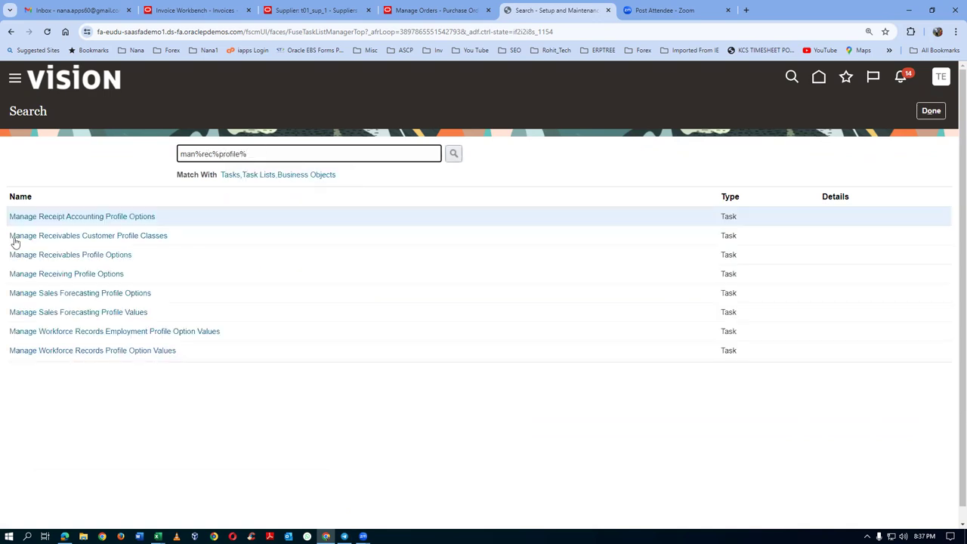
pyautogui.click(61, 273)
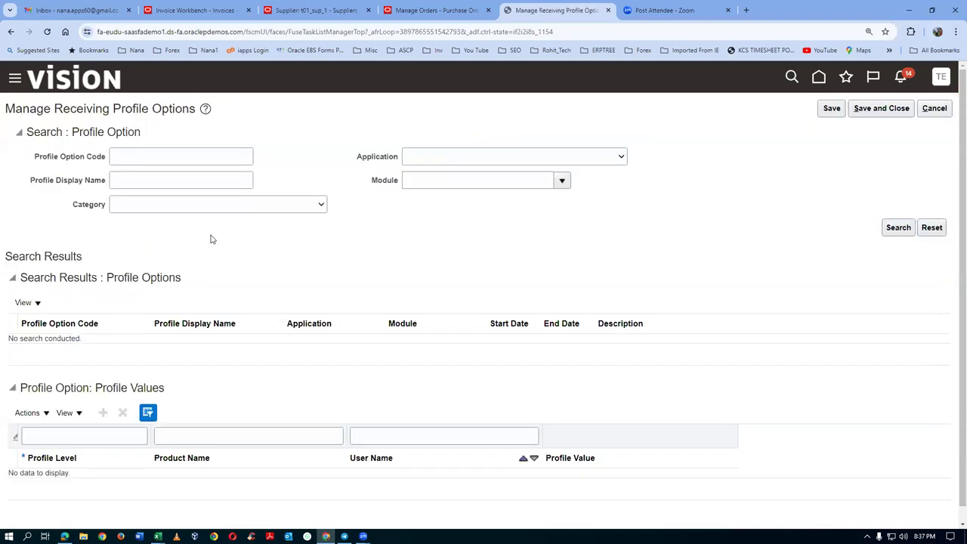
# List all receiving profile options and set the site-level profile value of RCV_ERS_PREFIX to Tata_
pyautogui.click(901, 227)
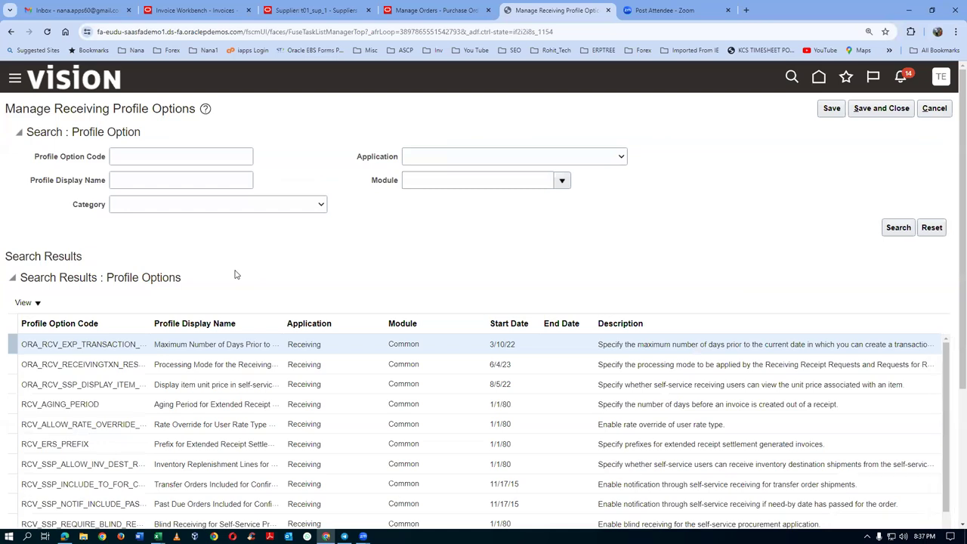
pyautogui.click(95, 442)
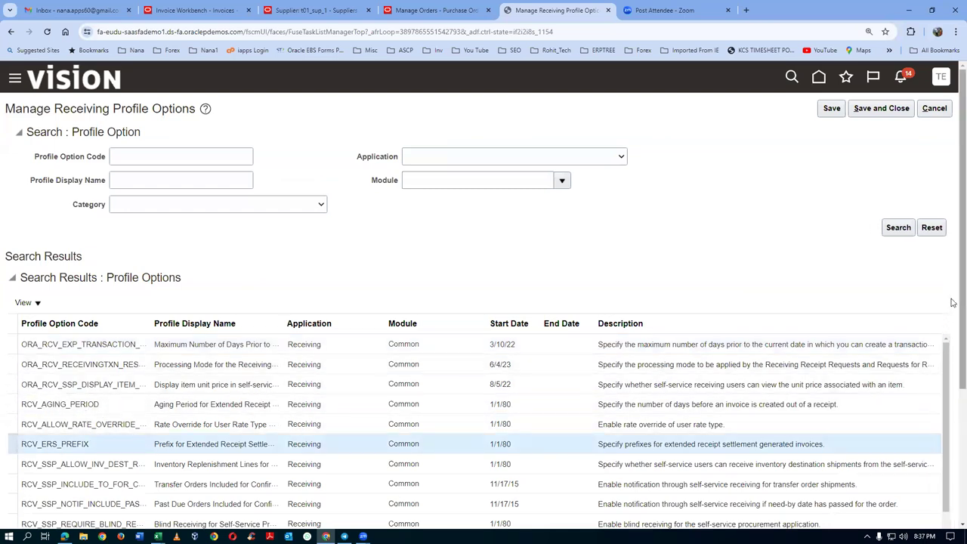
pyautogui.scroll(-3, 953, 286)
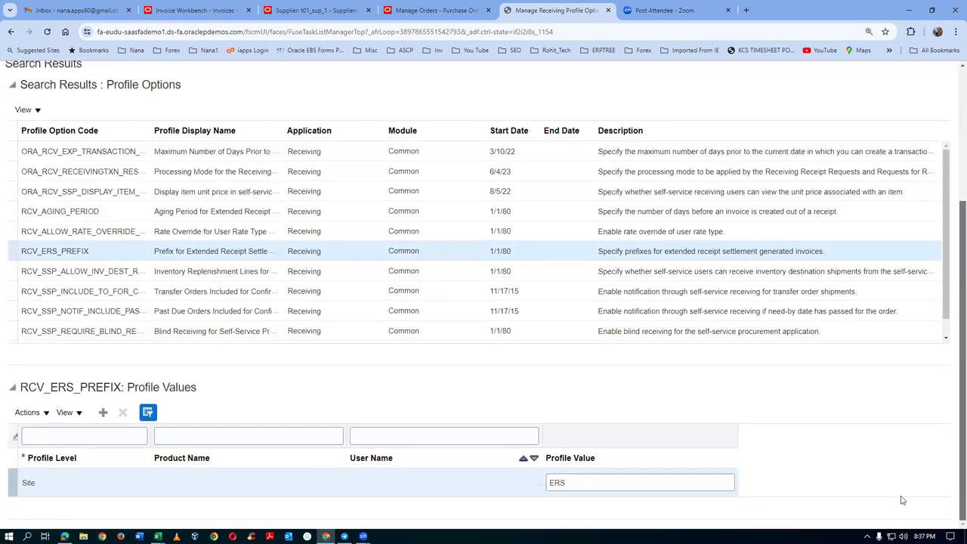
pyautogui.click(585, 480)
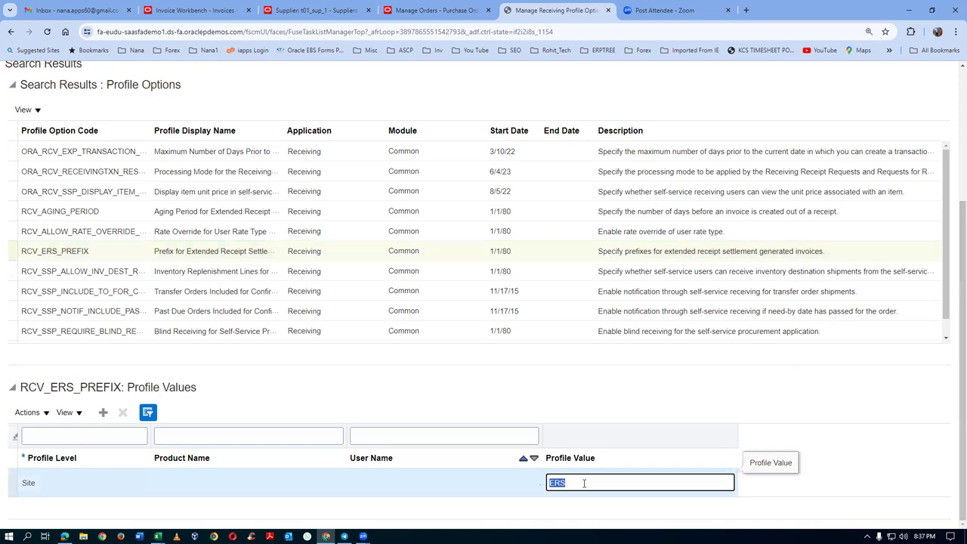
pyautogui.write('Tata_')
pyautogui.click(480, 402)
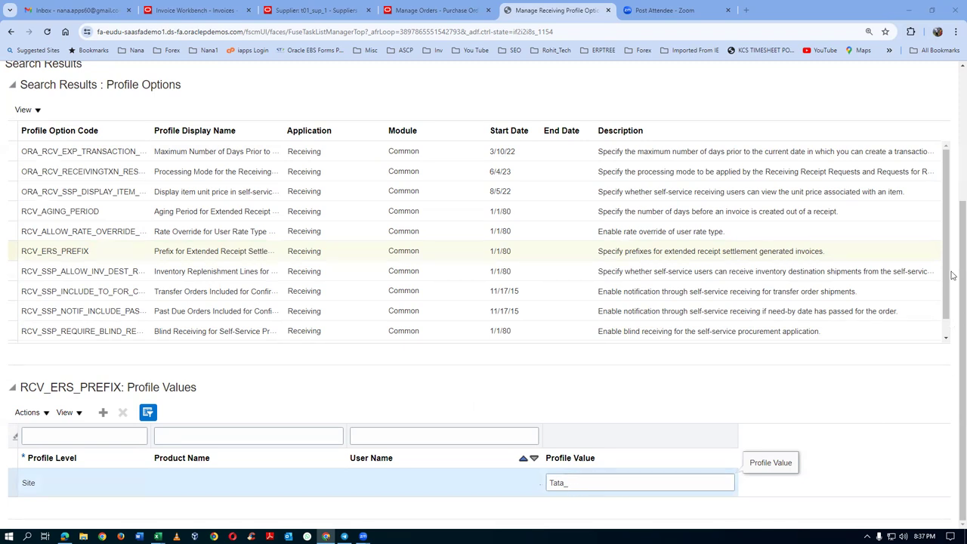
pyautogui.hotkey('alt', 'Tab')
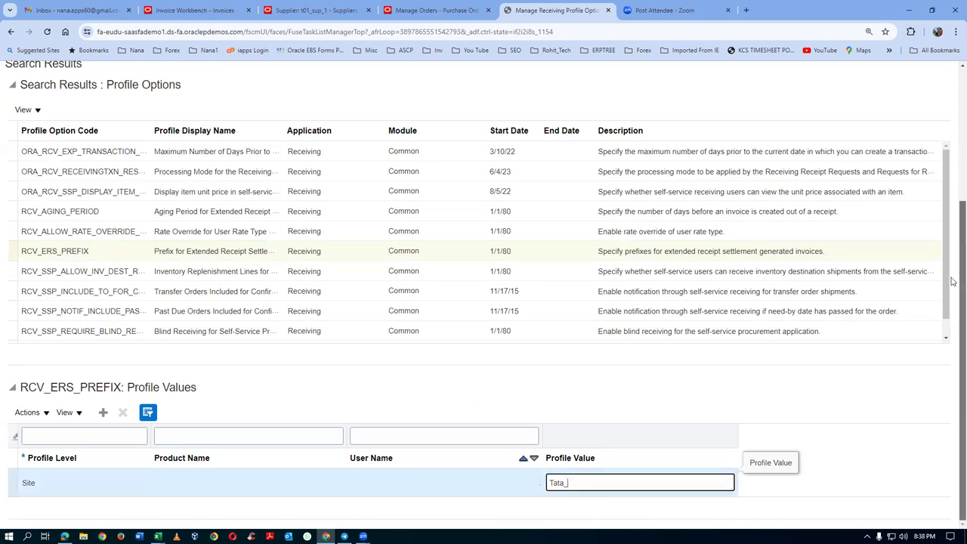
pyautogui.click(128, 255)
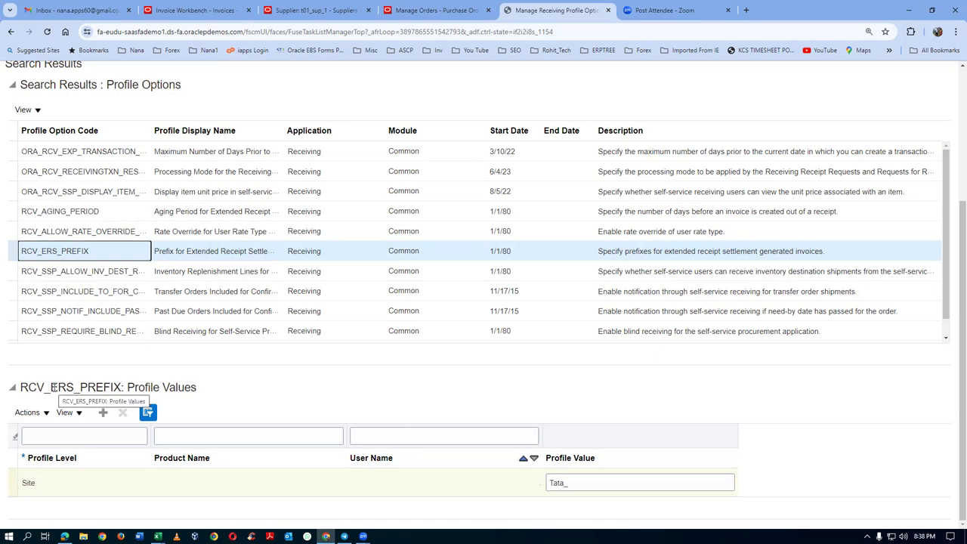
pyautogui.moveTo(52, 387); pyautogui.dragTo(74, 388)
pyautogui.click(317, 388)
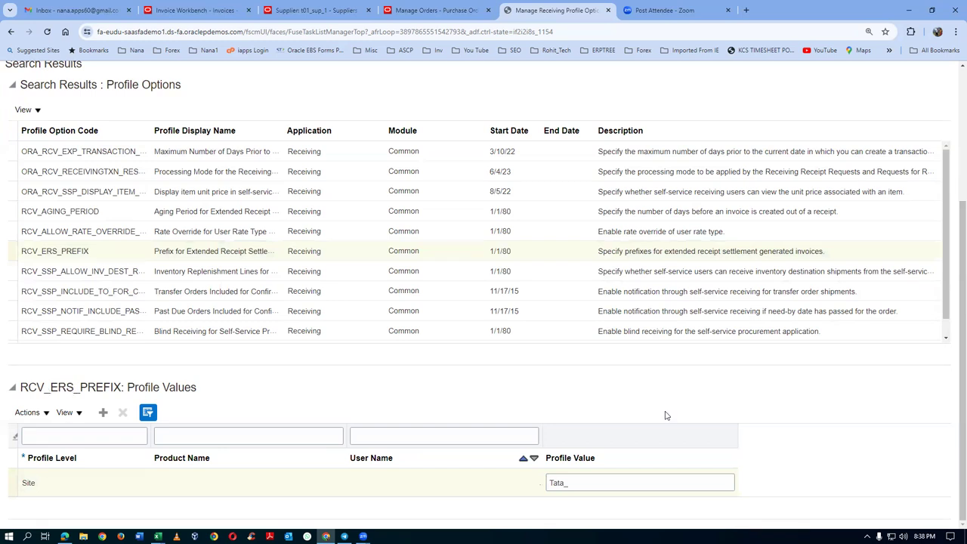
# Save and close the receiving profile options and leave the setup task search
pyautogui.scroll(3, 663, 447)
pyautogui.click(881, 108)
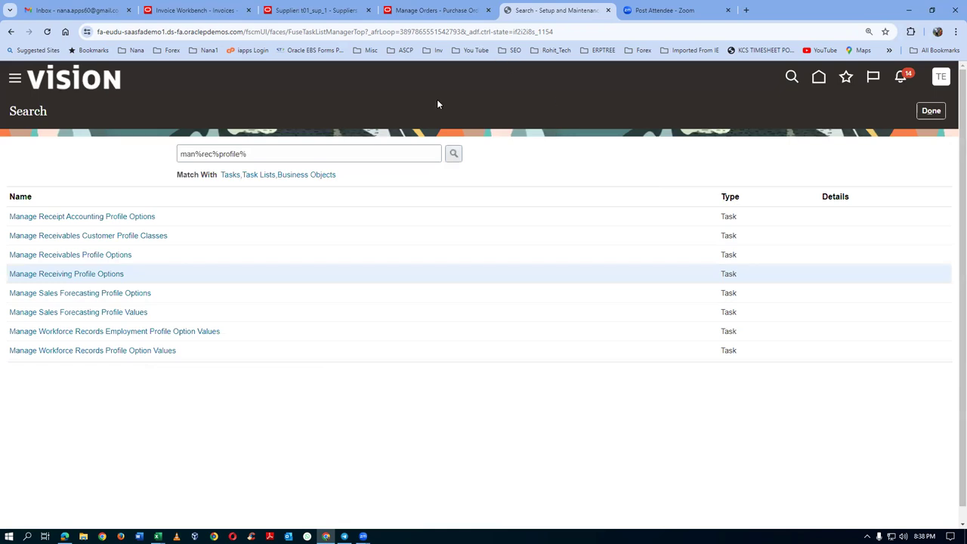
pyautogui.click(931, 111)
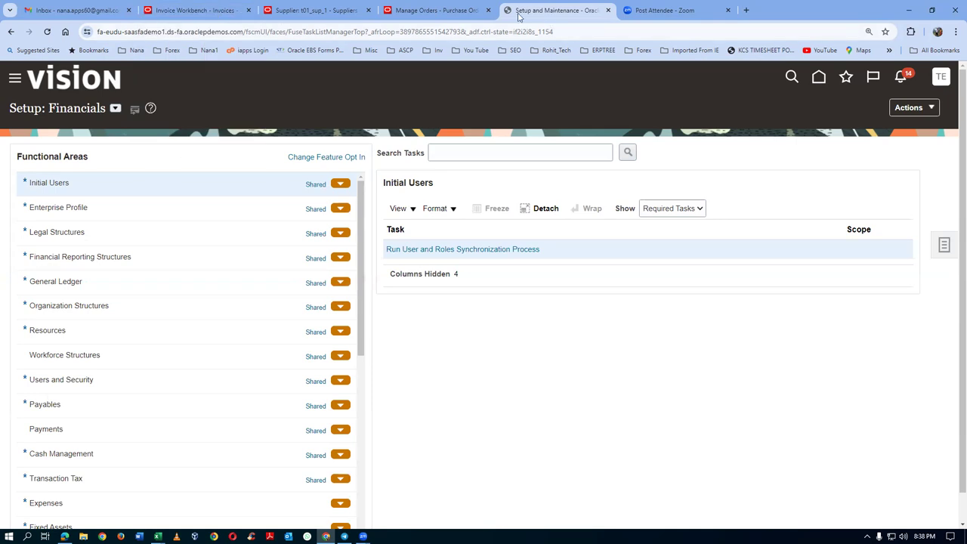
# Return to Manage Orders and search for orders whose number starts with 200
pyautogui.click(476, 11)
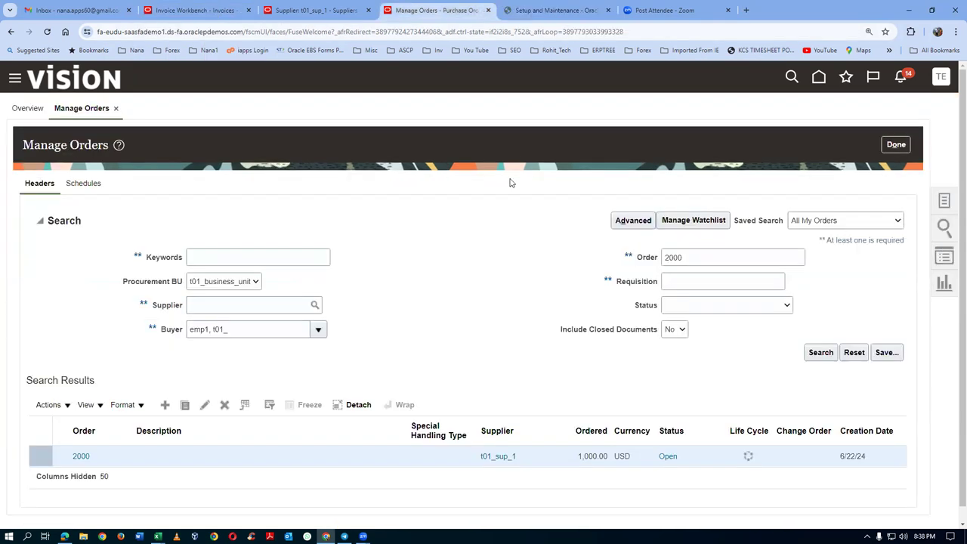
pyautogui.click(729, 256)
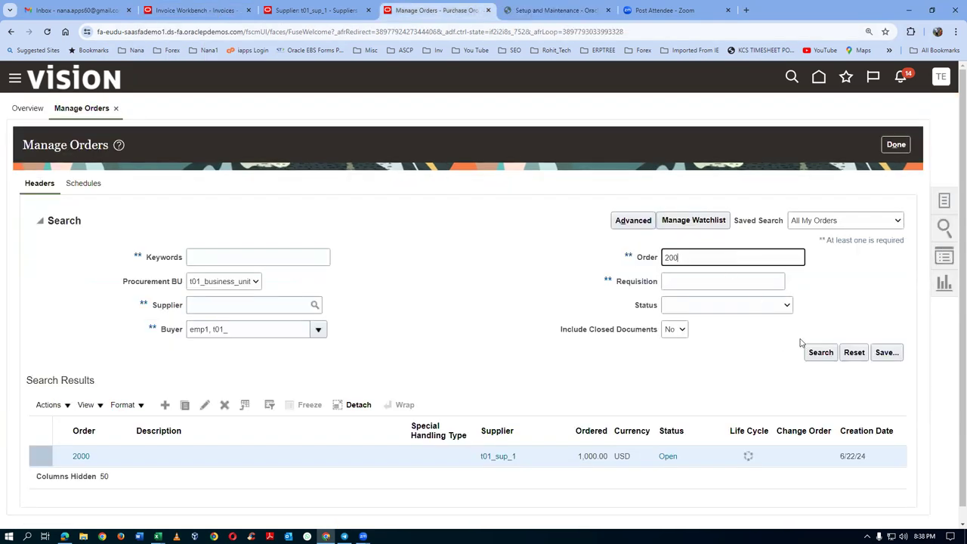
pyautogui.click(821, 352)
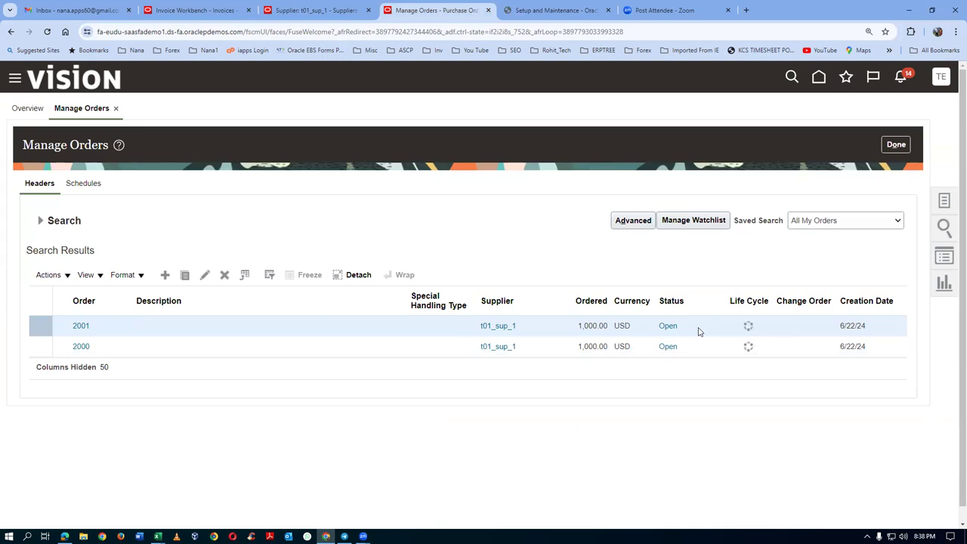
# Switch the Setup and Maintenance page to the INV Overview favorite and open Receive Expected Shipments from the Receipts tasks
pyautogui.click(588, 11)
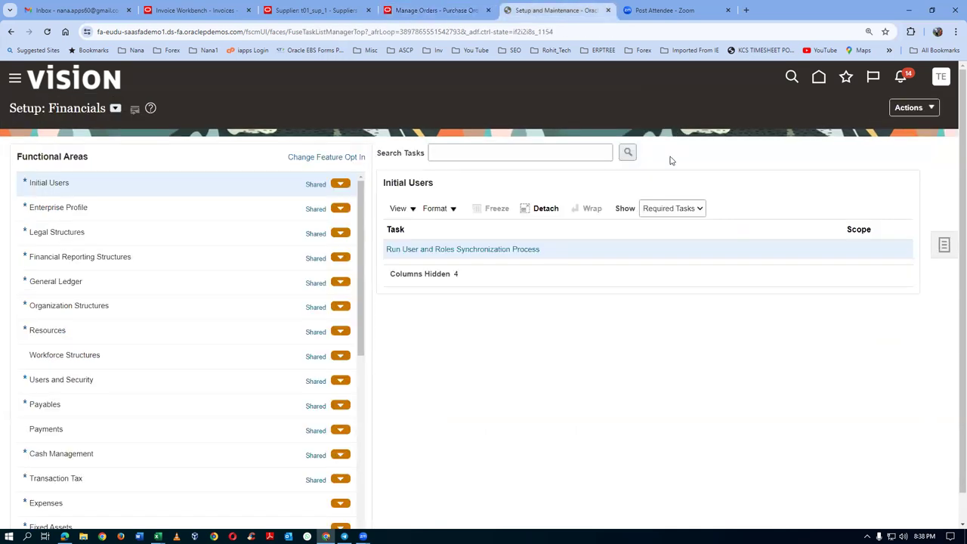
pyautogui.click(845, 79)
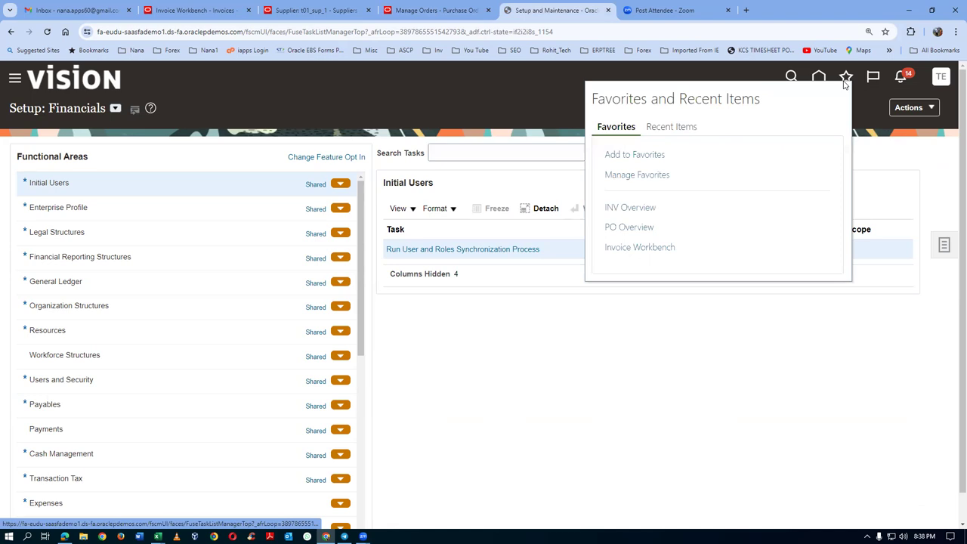
pyautogui.click(643, 207)
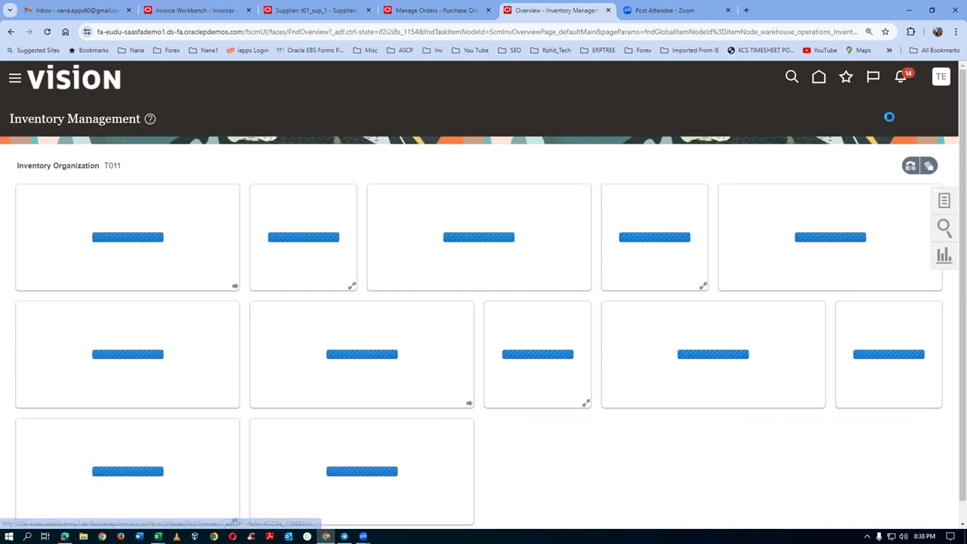
pyautogui.click(942, 200)
pyautogui.click(876, 111)
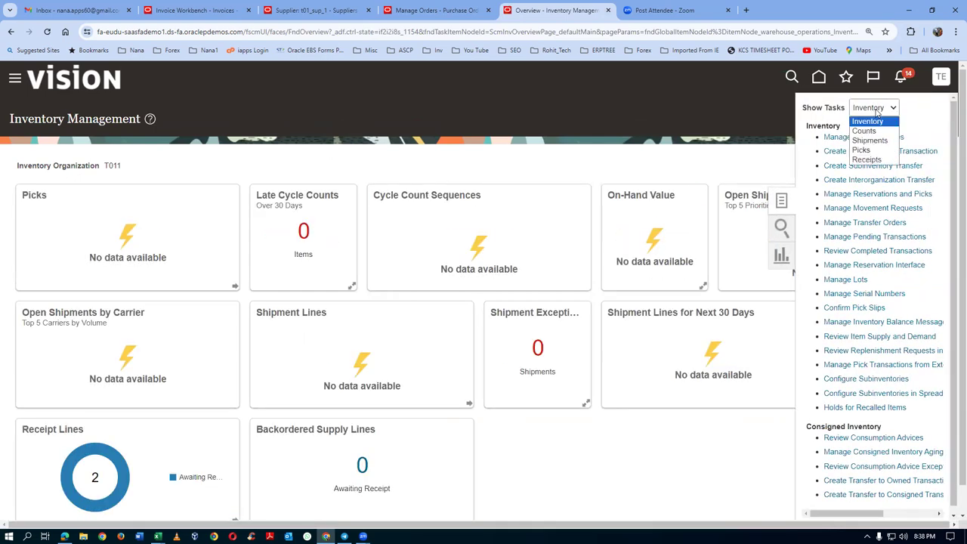
pyautogui.click(866, 160)
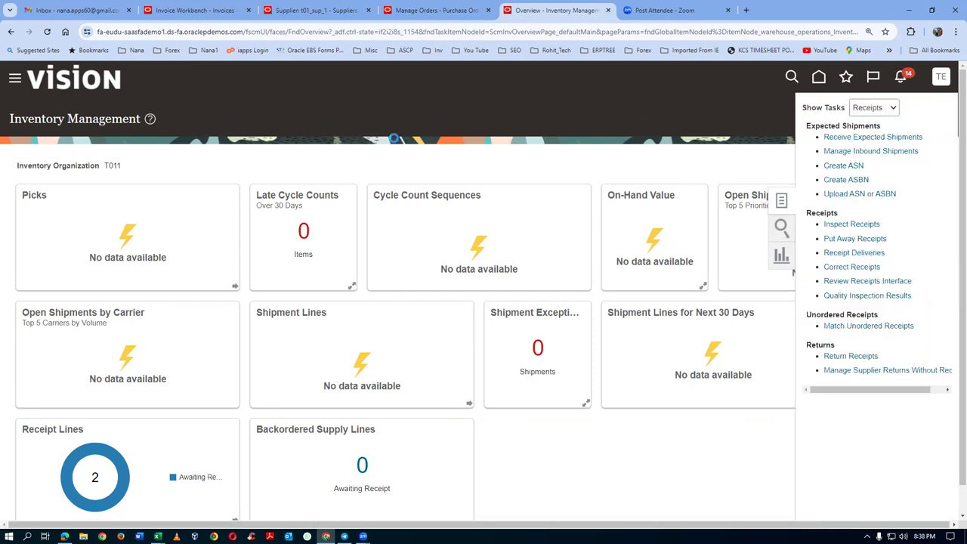
# Search the expected shipments by the number of the newest t01_sup_1 purchase order and open its line for receiving
pyautogui.click(237, 211)
pyautogui.write('2')
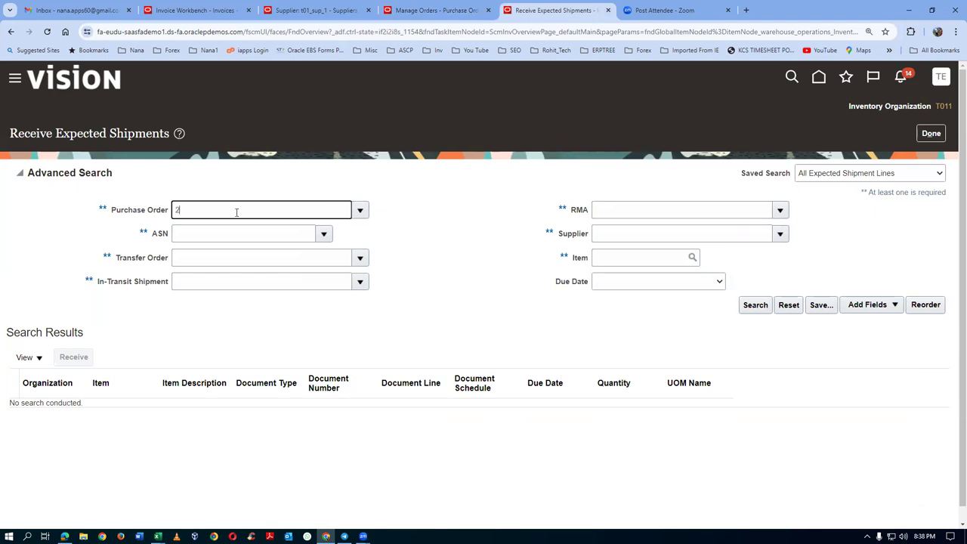
pyautogui.write('001')
pyautogui.press('Tab')
pyautogui.click(756, 305)
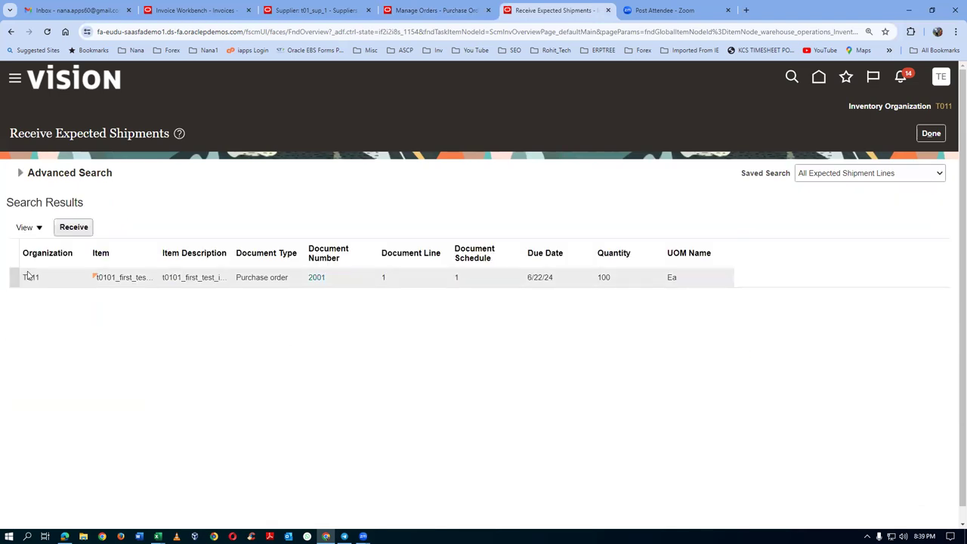
pyautogui.click(73, 227)
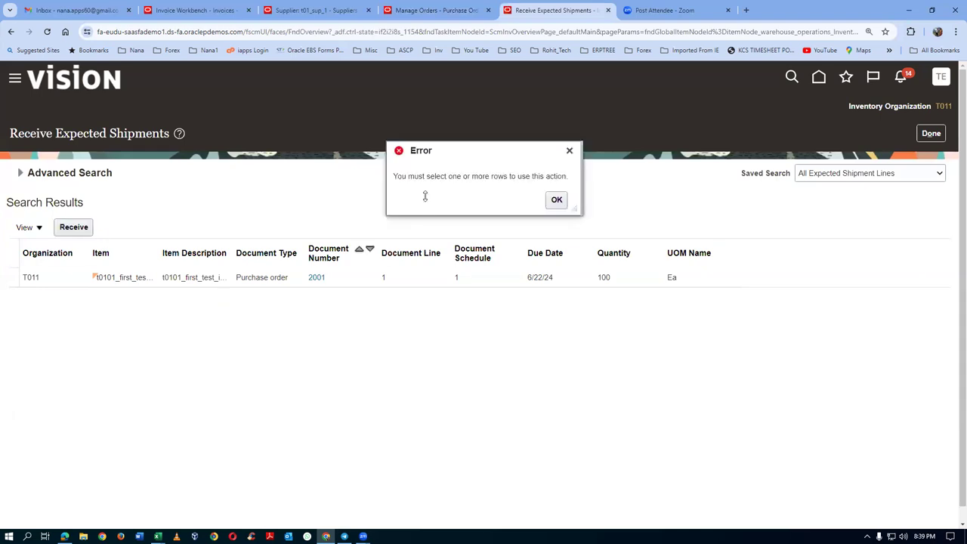
pyautogui.click(557, 200)
pyautogui.click(73, 228)
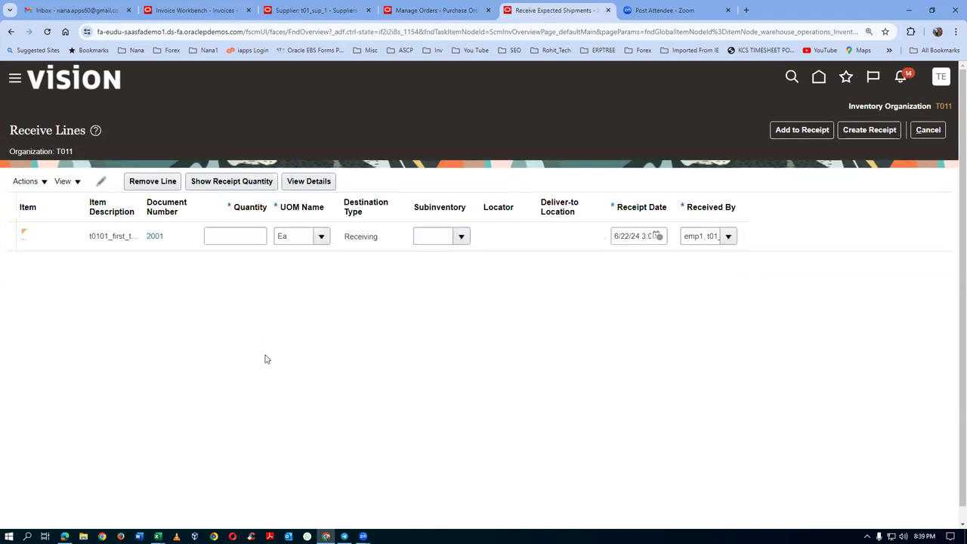
# Set the received quantity of the purchase order line to 20 and start creating the receipt
pyautogui.click(233, 237)
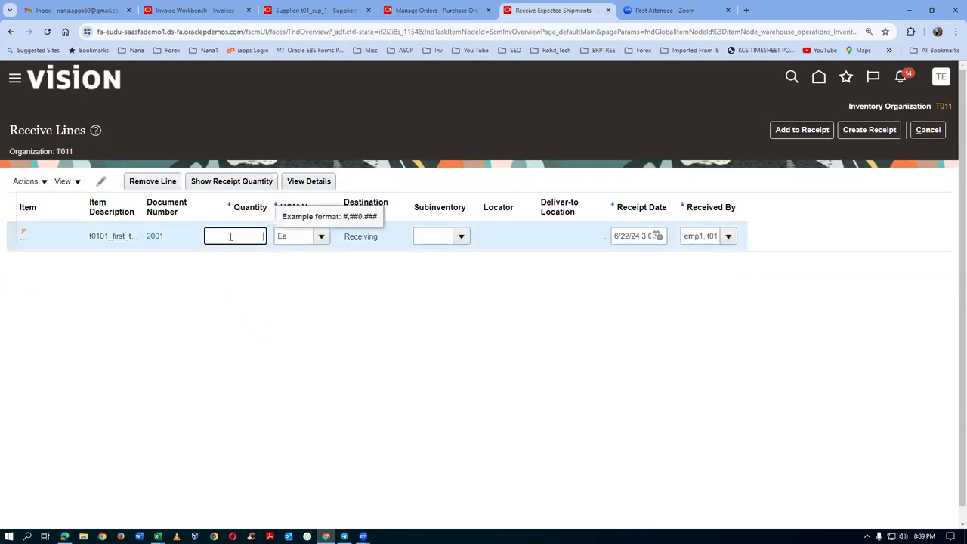
pyautogui.click(233, 181)
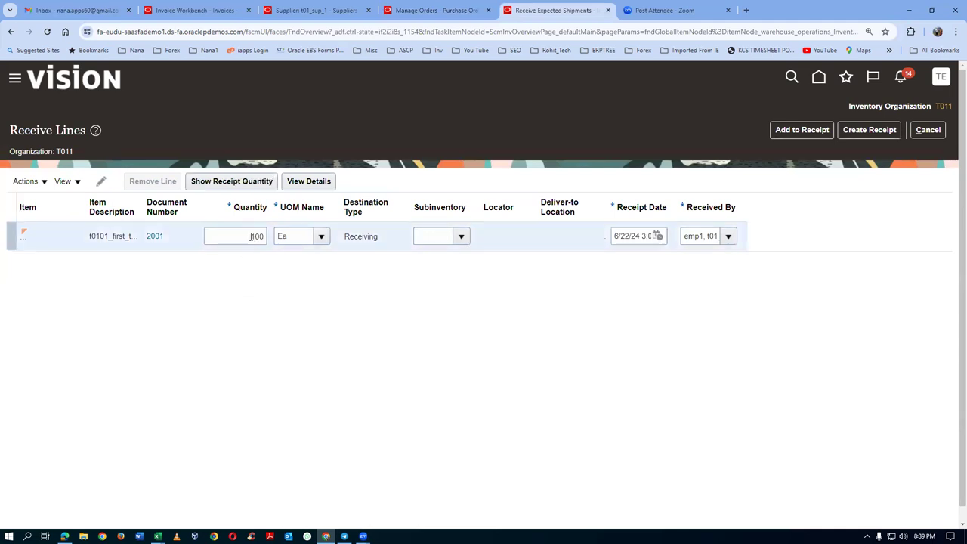
pyautogui.moveTo(251, 236); pyautogui.dragTo(266, 239)
pyautogui.write('2')
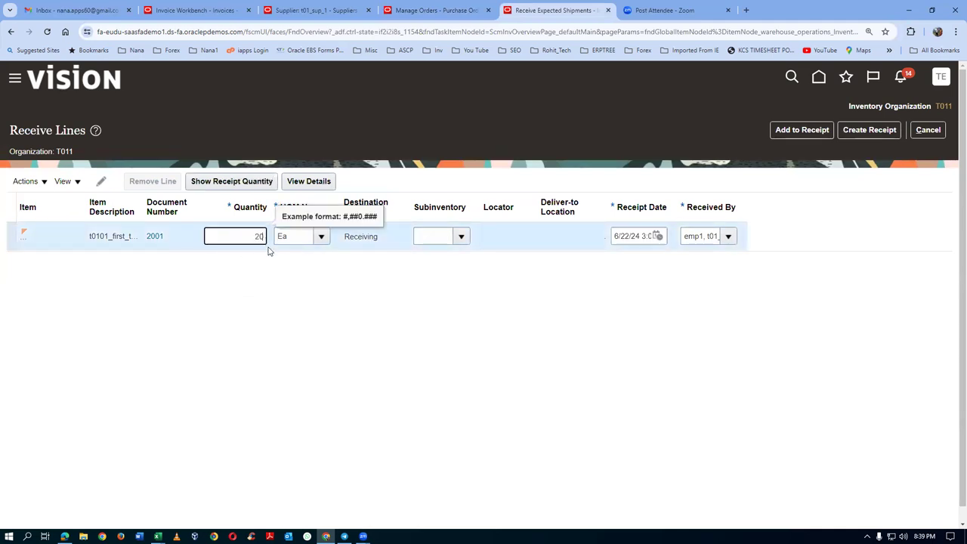
pyautogui.write('0')
pyautogui.press('Tab')
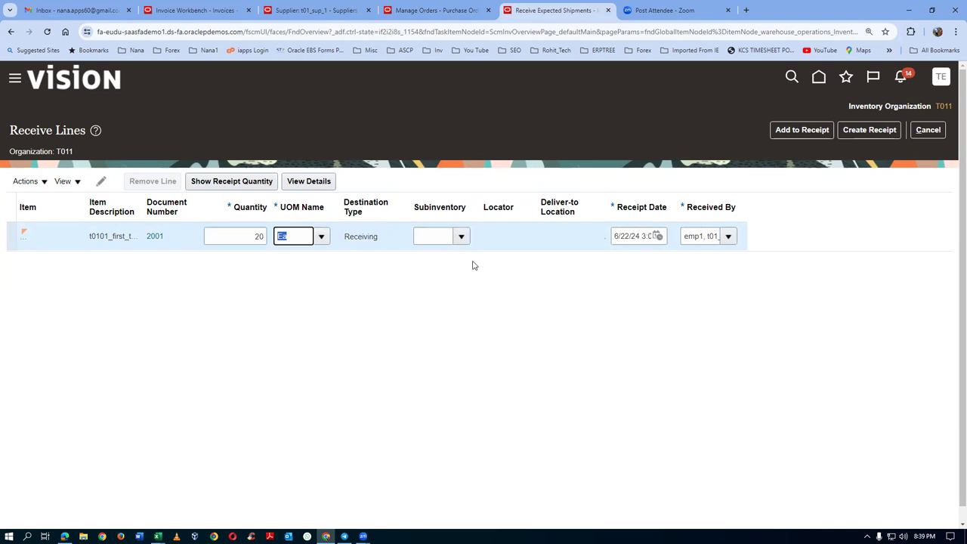
pyautogui.click(874, 129)
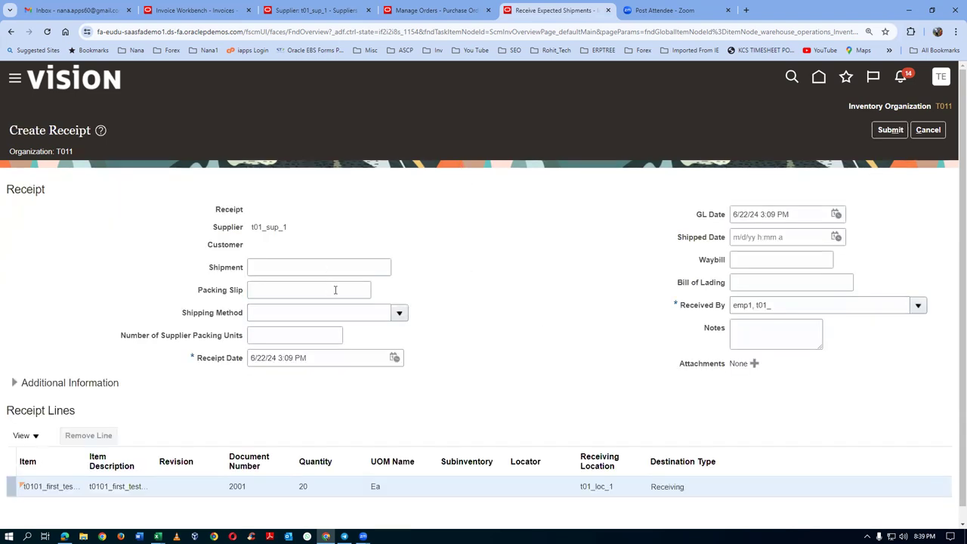
# Fill in the receipt's shipment 23534, packing slip 54654 and 4 supplier packing units, leaving the shipping method blank
pyautogui.click(292, 268)
pyautogui.write('23534')
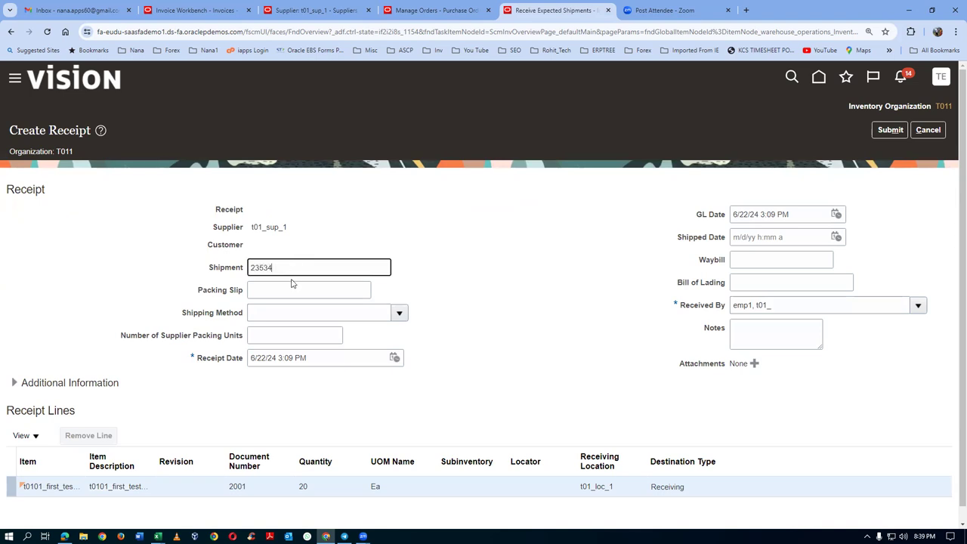
pyautogui.click(293, 286)
pyautogui.write('54654')
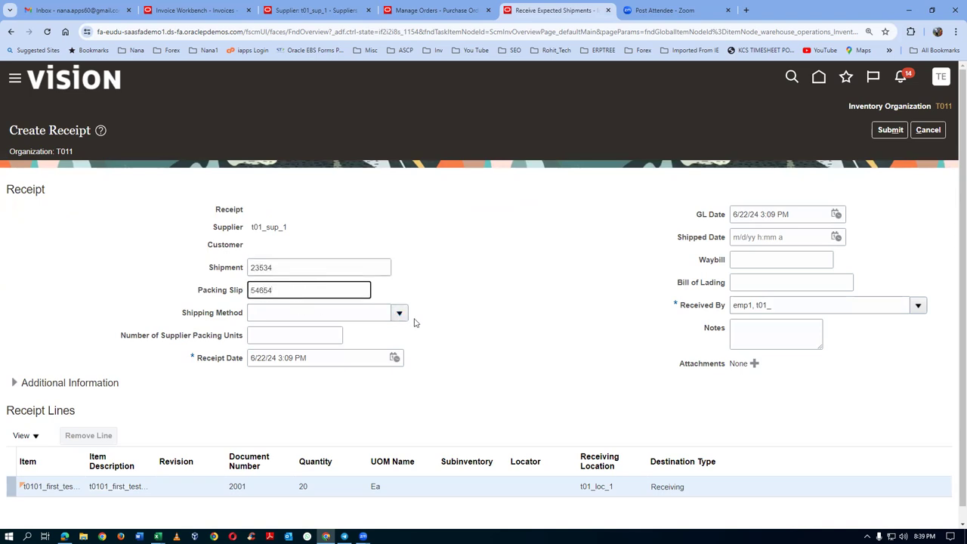
pyautogui.click(392, 333)
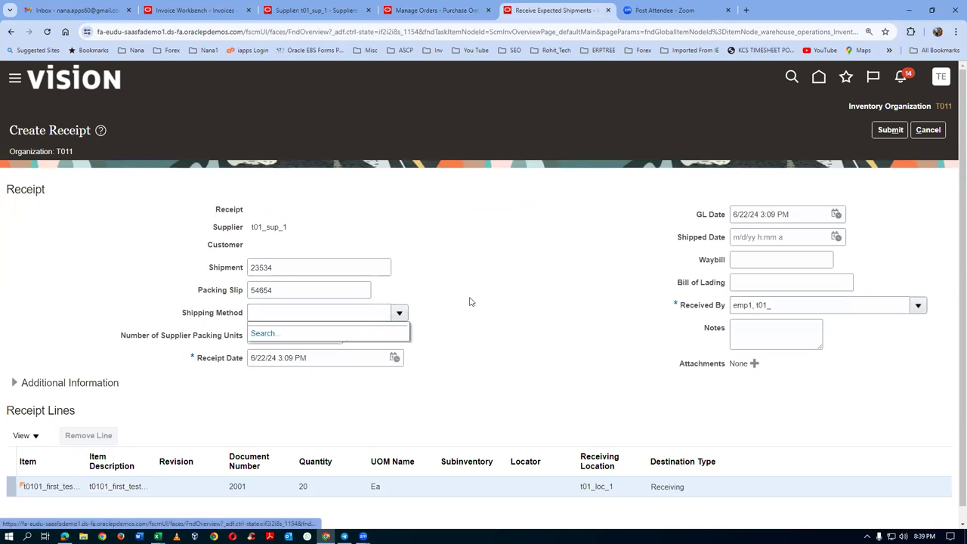
pyautogui.click(294, 340)
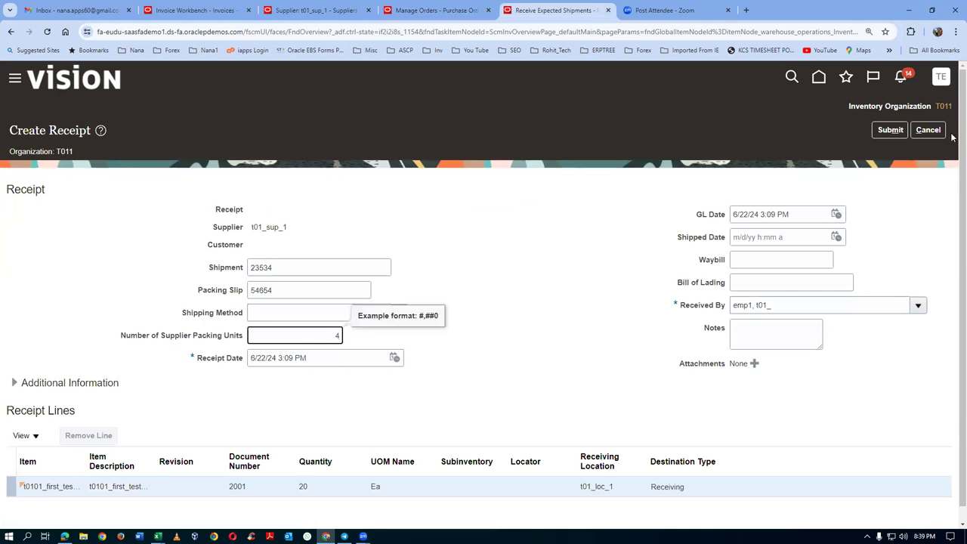
# Enter waybill 5656, bill of lading 56867 and the note gffccv on the receipt
pyautogui.click(760, 257)
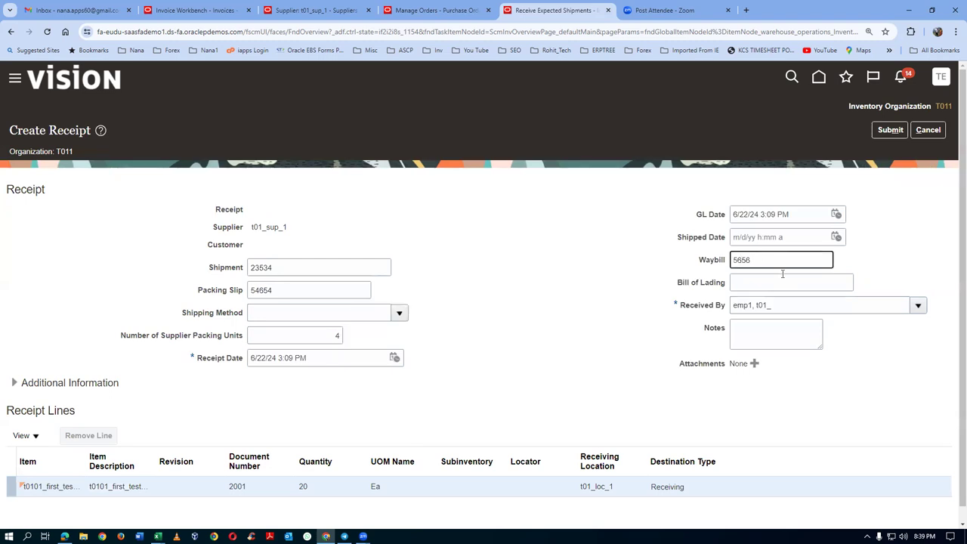
pyautogui.click(784, 279)
pyautogui.write('56867')
pyautogui.click(774, 331)
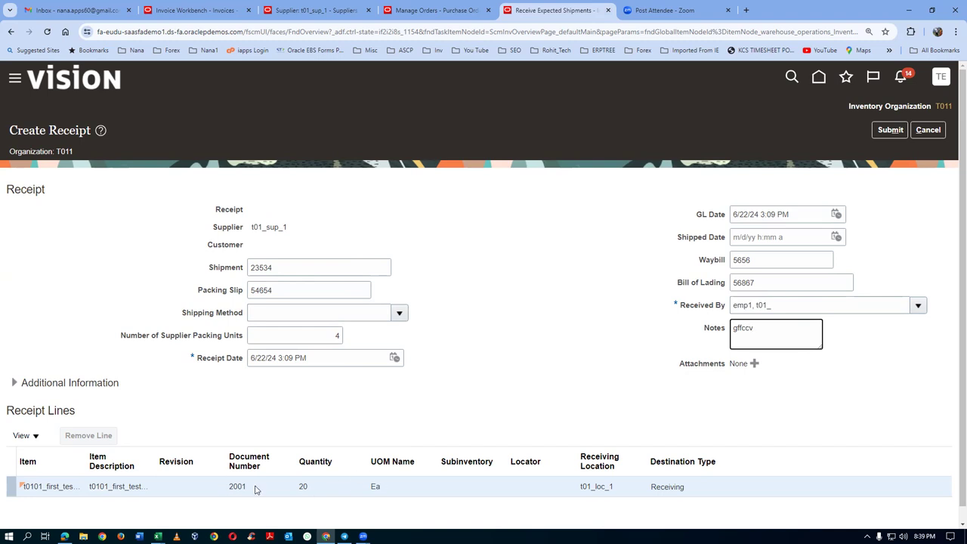
# Submit the receipt and finish Receive Expected Shipments
pyautogui.click(890, 130)
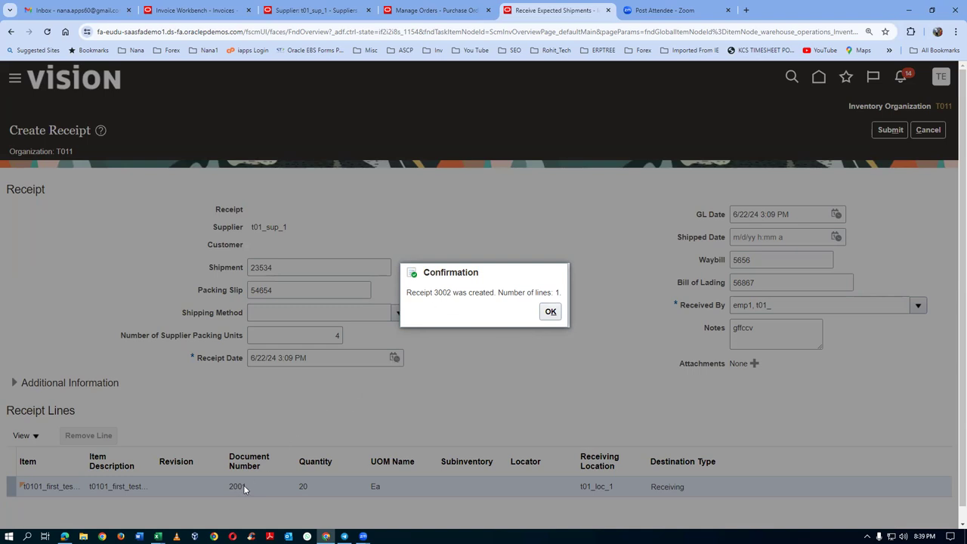
pyautogui.click(550, 311)
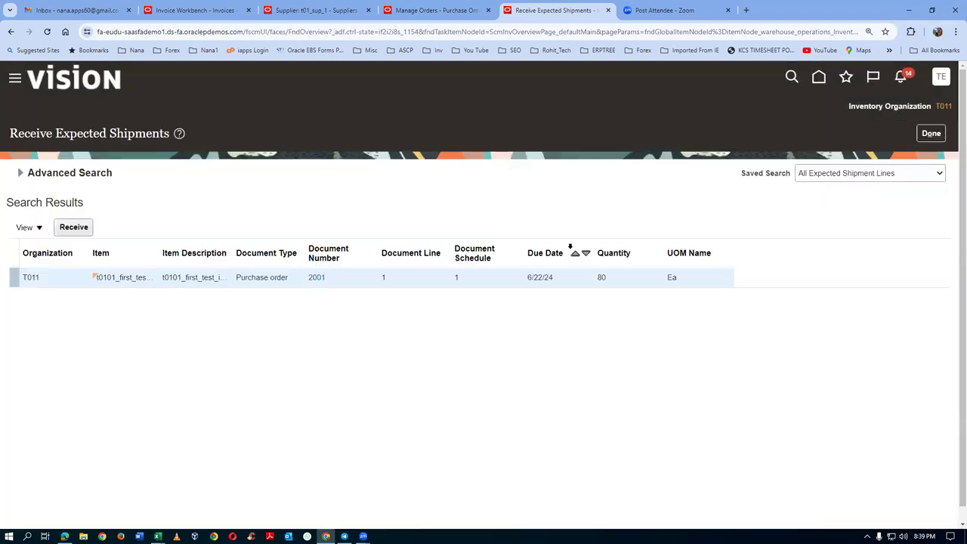
pyautogui.click(941, 133)
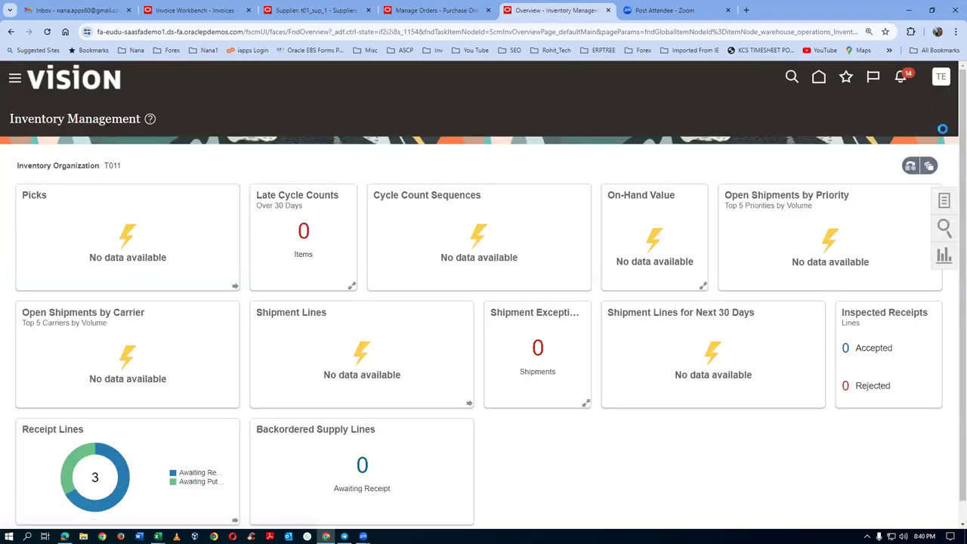
# Open Put Away Receipts from the Receipts tasks and search for receipt 3002
pyautogui.click(945, 202)
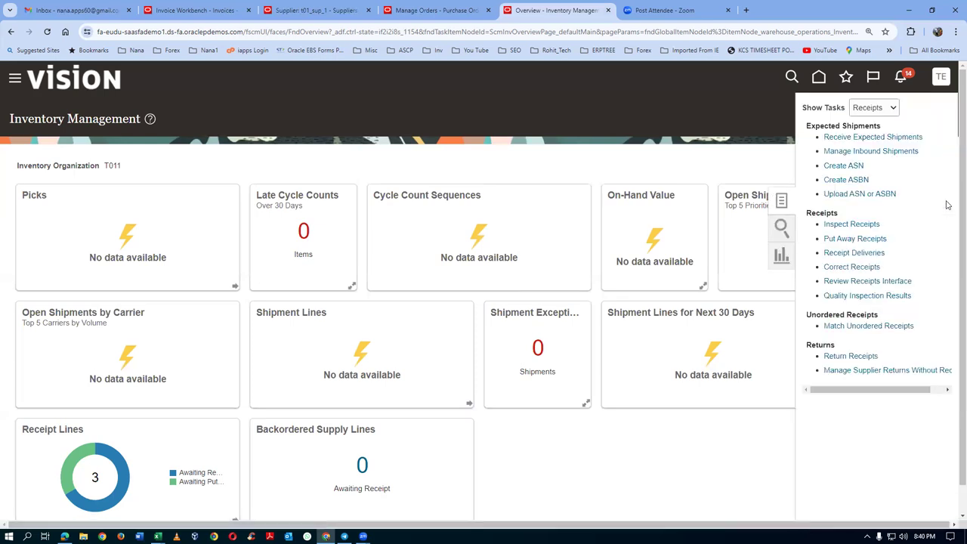
pyautogui.click(856, 239)
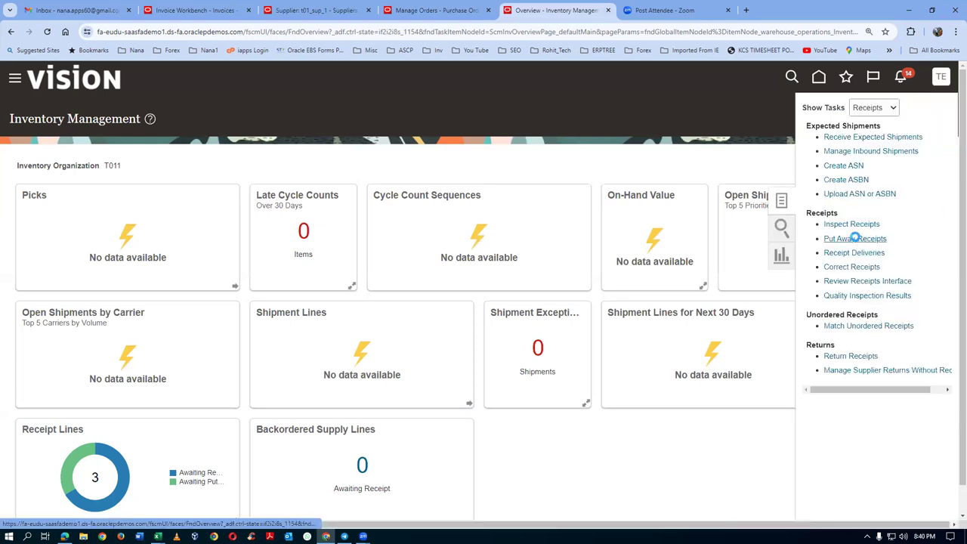
pyautogui.click(229, 210)
pyautogui.write('3002')
pyautogui.press('Tab')
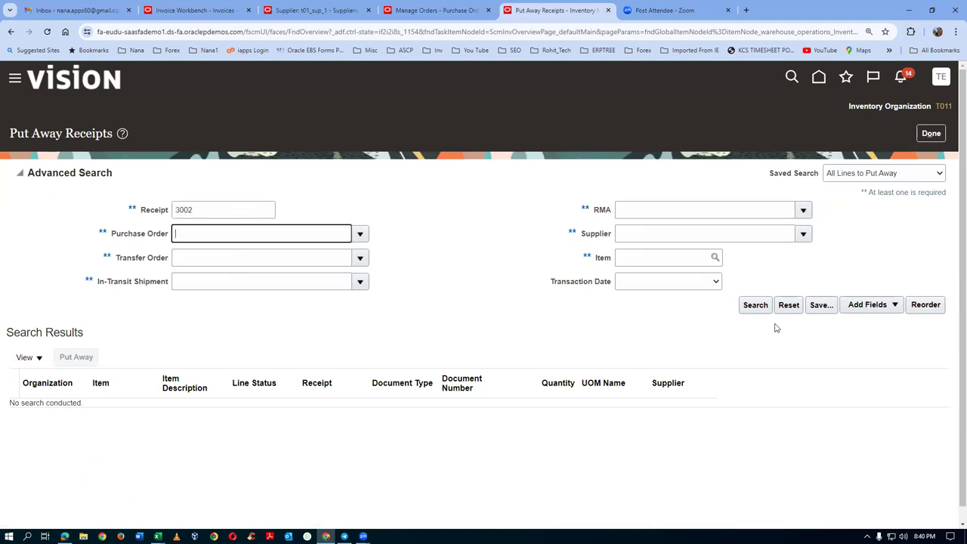
pyautogui.click(754, 304)
# Put away the line of receipt 3002 into subinventory t011_RMS_1, submit it and finish Put Away Receipts
pyautogui.click(277, 278)
pyautogui.click(77, 226)
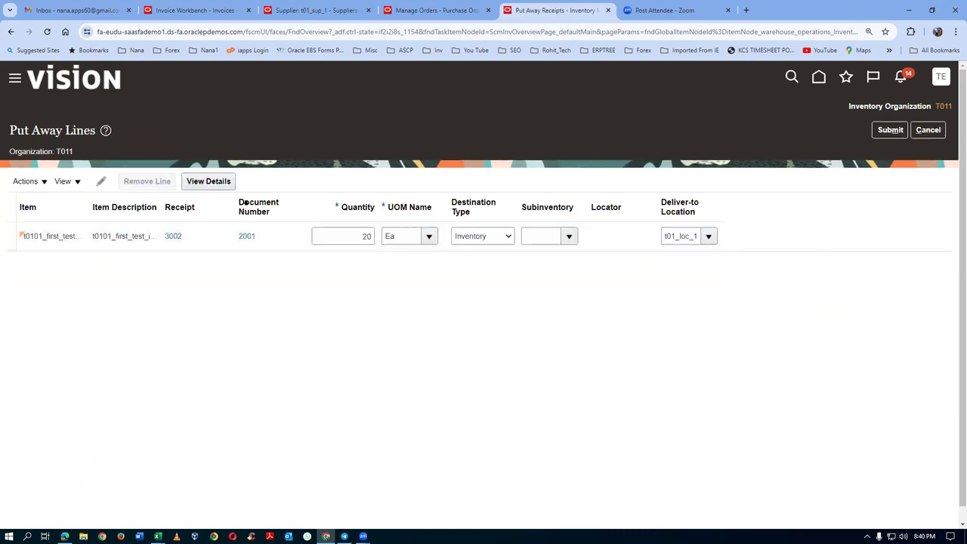
pyautogui.click(568, 236)
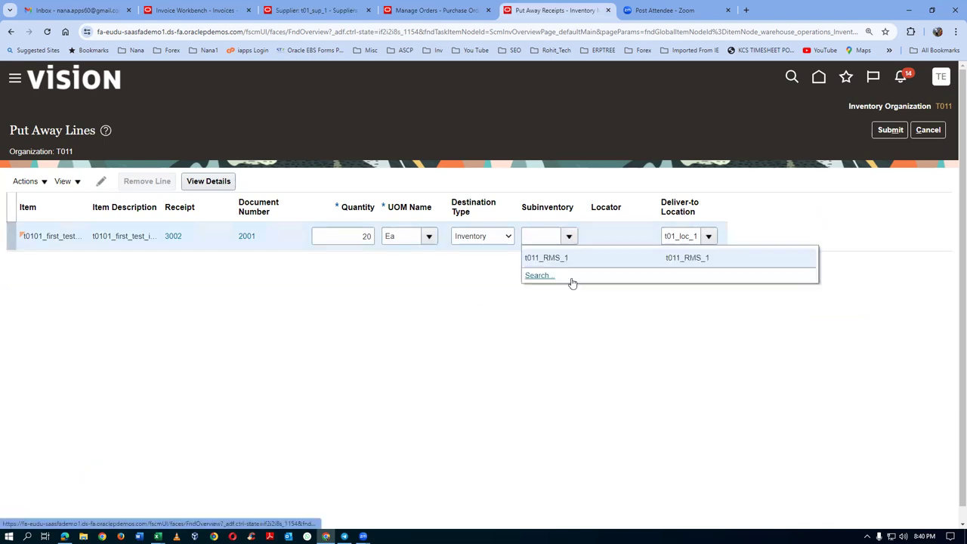
pyautogui.click(579, 257)
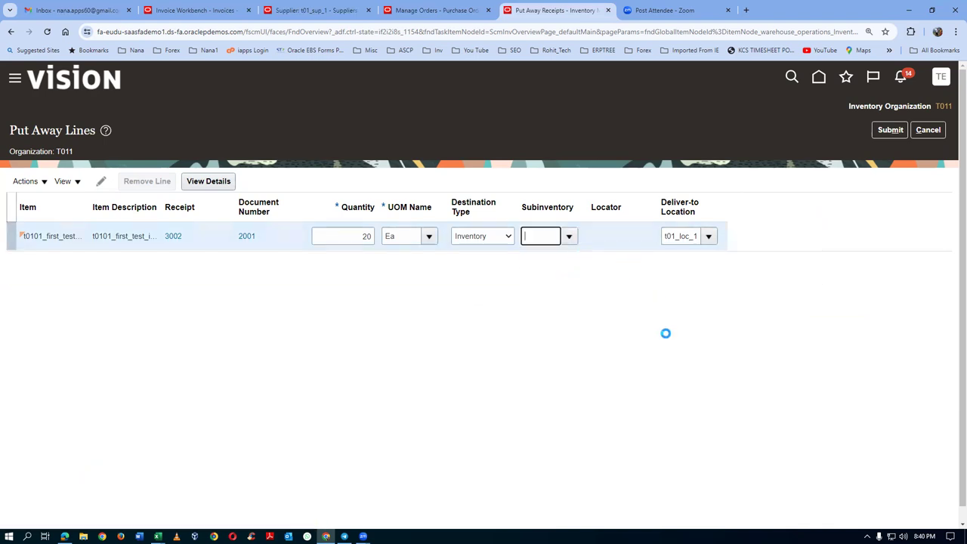
pyautogui.click(887, 131)
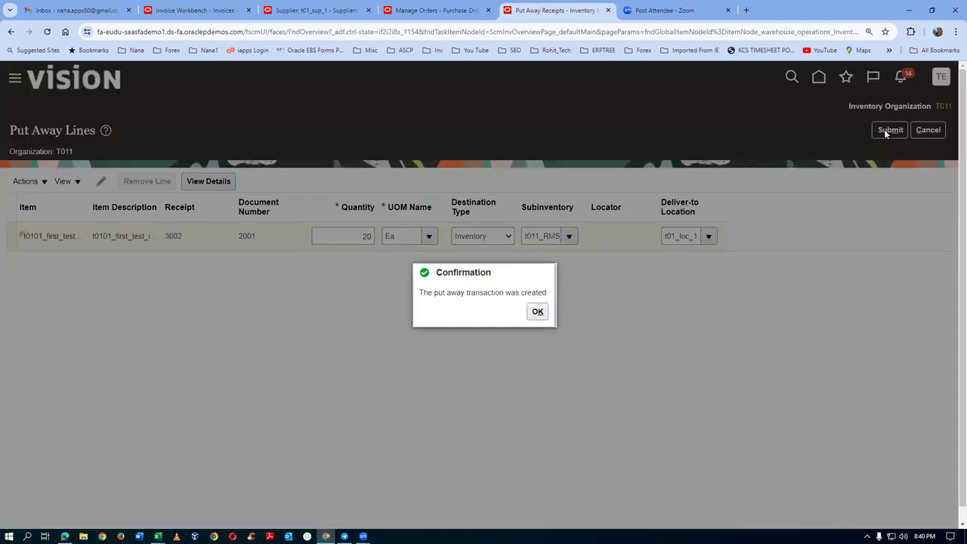
pyautogui.click(537, 312)
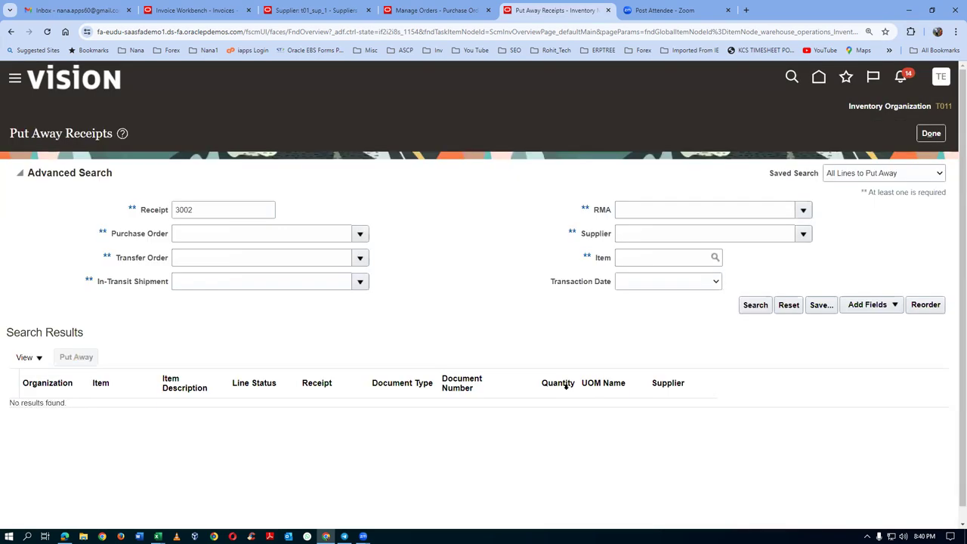
pyautogui.click(929, 136)
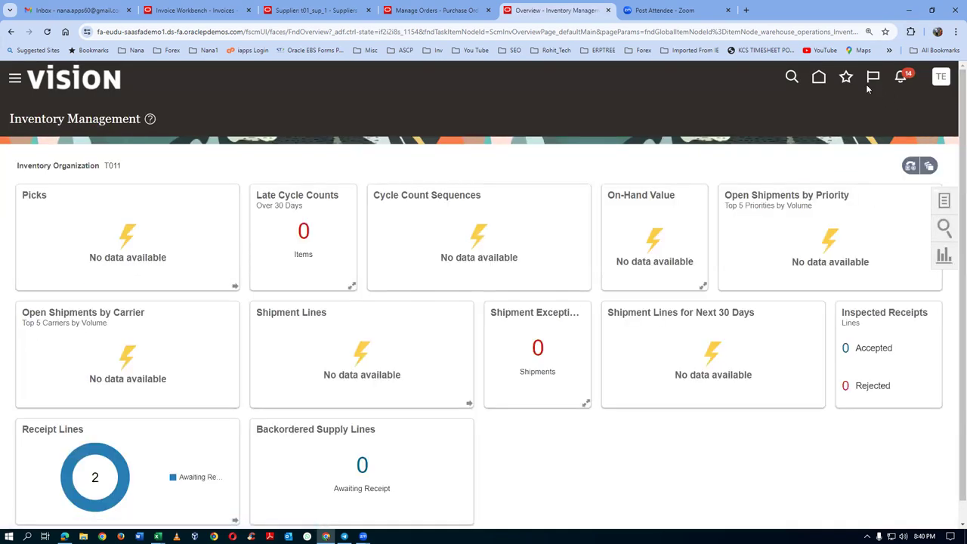
# Return to the home page and open Scheduled Processes from the Tools group
pyautogui.click(822, 80)
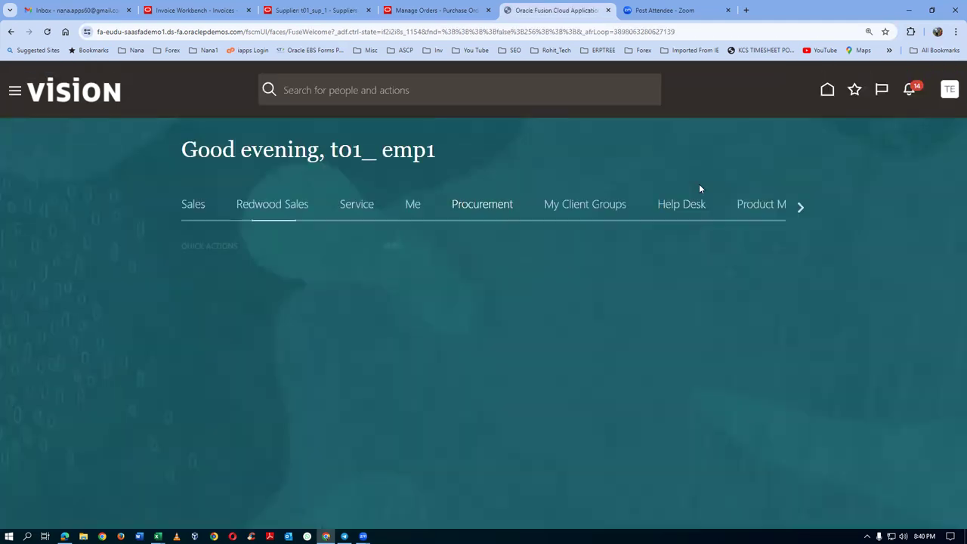
pyautogui.click(796, 208)
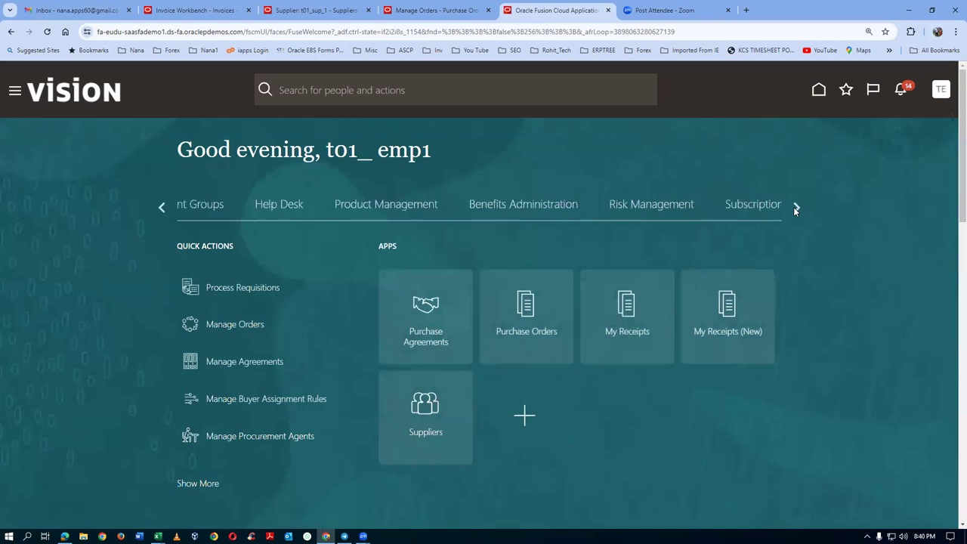
pyautogui.click(795, 208)
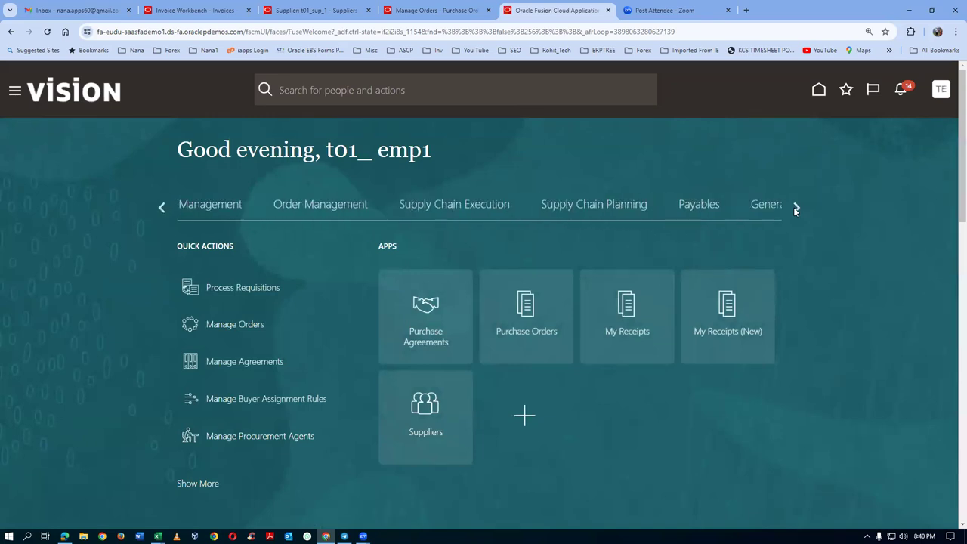
pyautogui.click(795, 208)
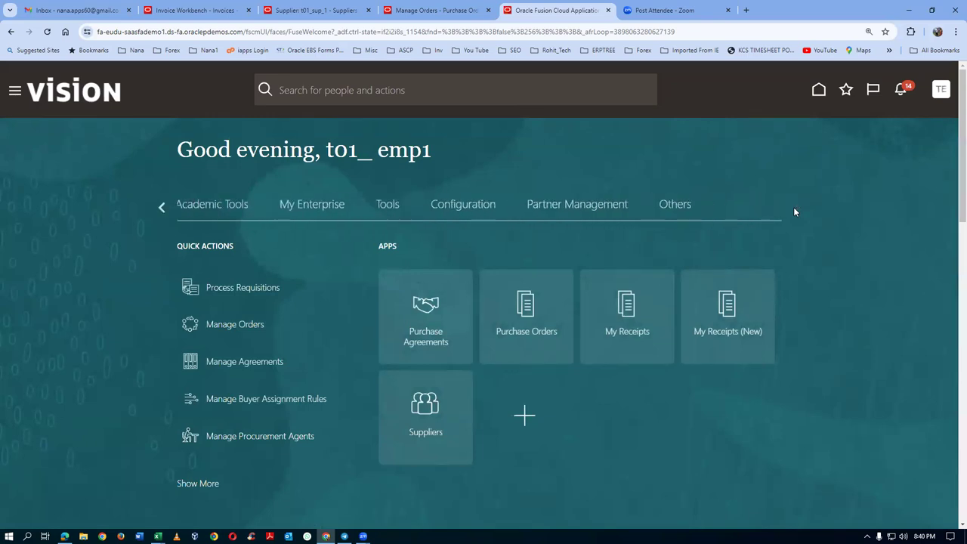
pyautogui.click(391, 204)
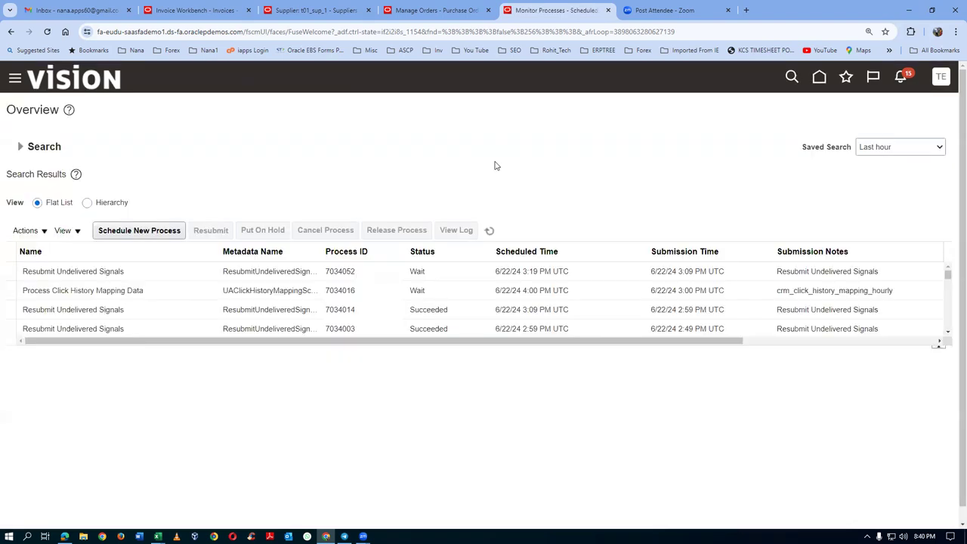
# Schedule a new job for the Send Pay on Receipt process and bring up its process details
pyautogui.click(119, 232)
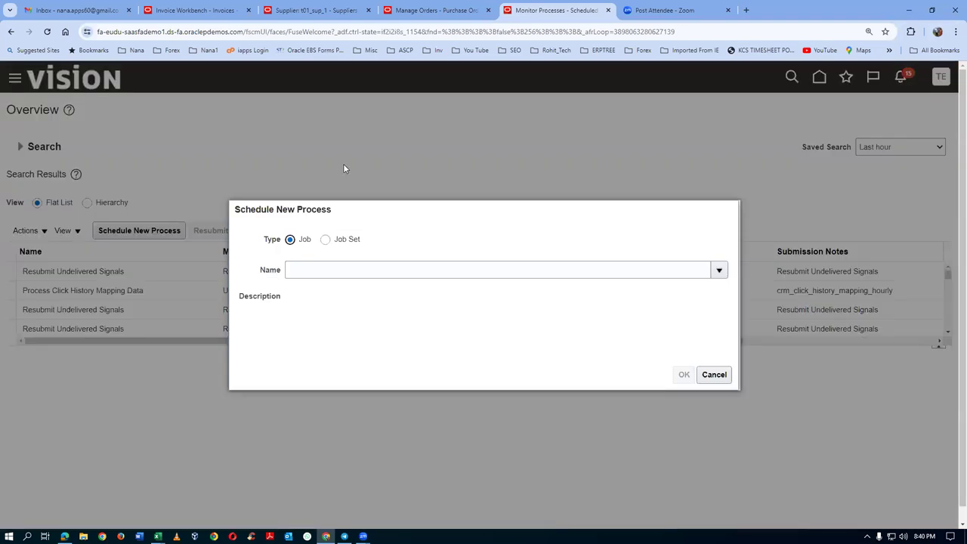
pyautogui.click(331, 270)
pyautogui.write('send pay')
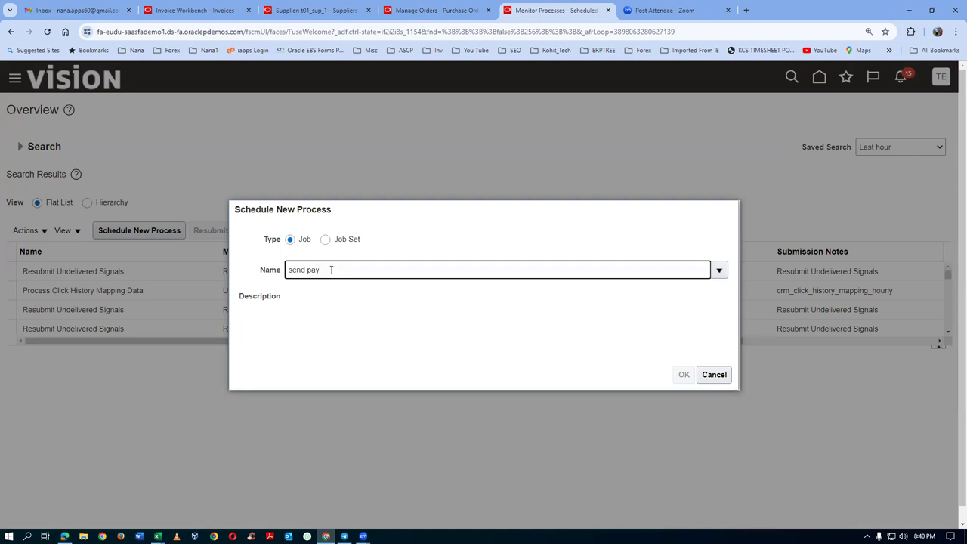
pyautogui.press('Tab')
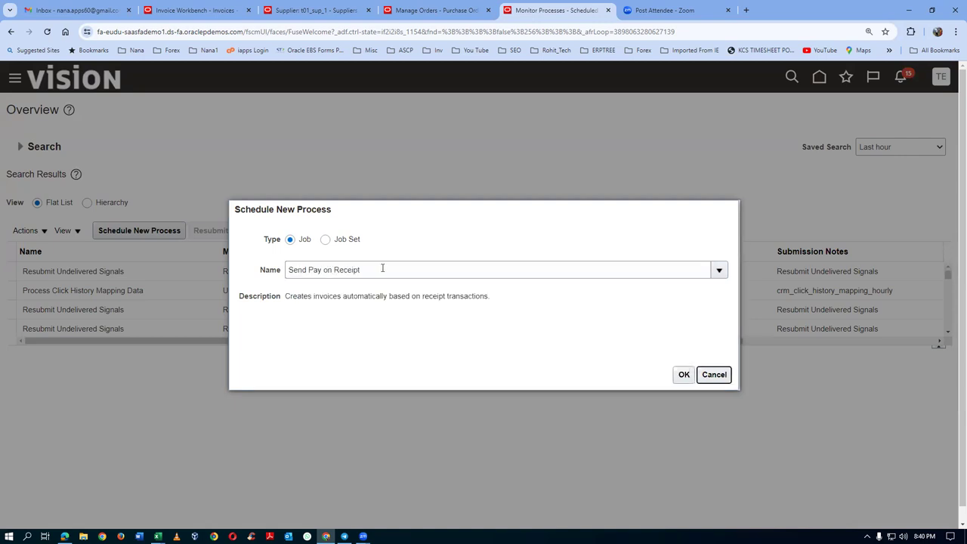
pyautogui.click(684, 375)
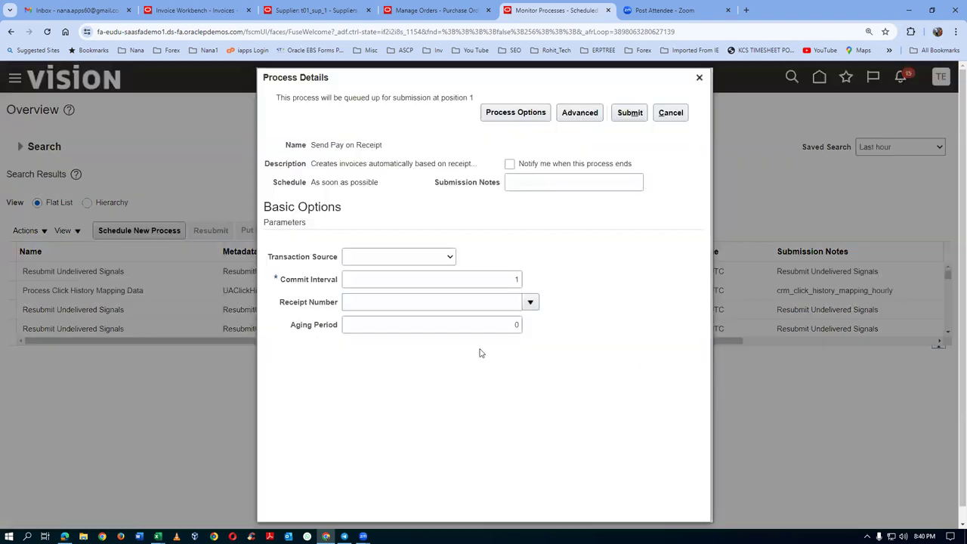
# Submit Send Pay on Receipt with transaction source Evaluated Receipt Settlement and receipt number 3002 of organization t01 child 1
pyautogui.click(372, 258)
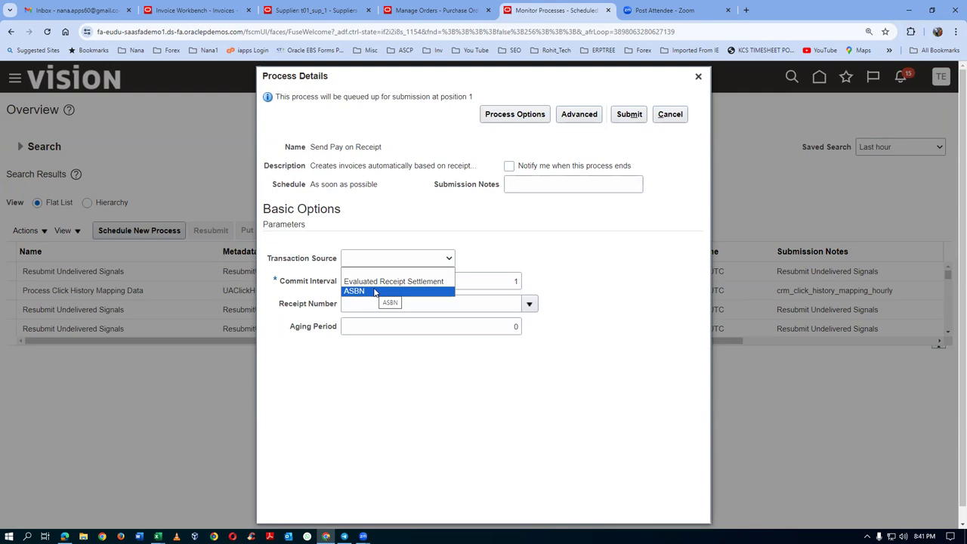
pyautogui.click(412, 281)
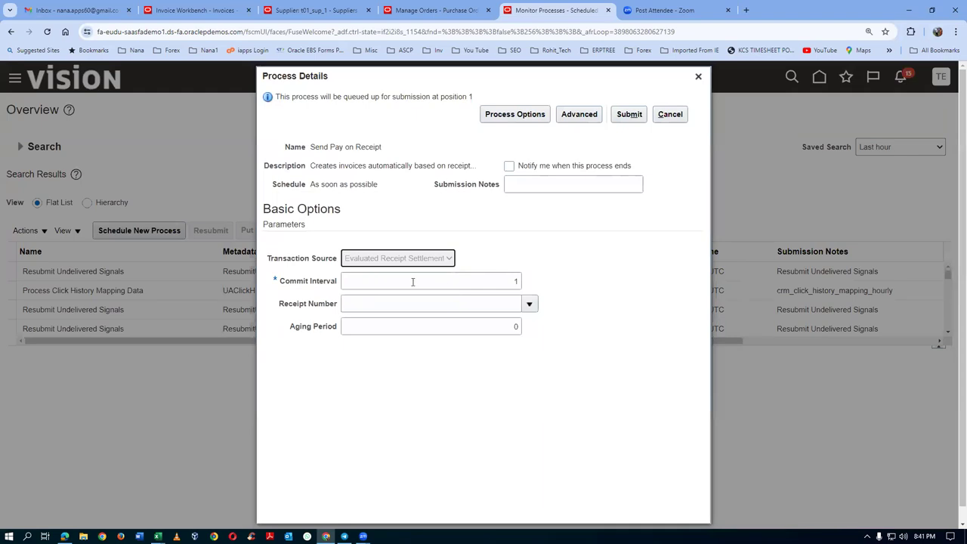
pyautogui.click(365, 306)
pyautogui.write('3002')
pyautogui.press('Tab')
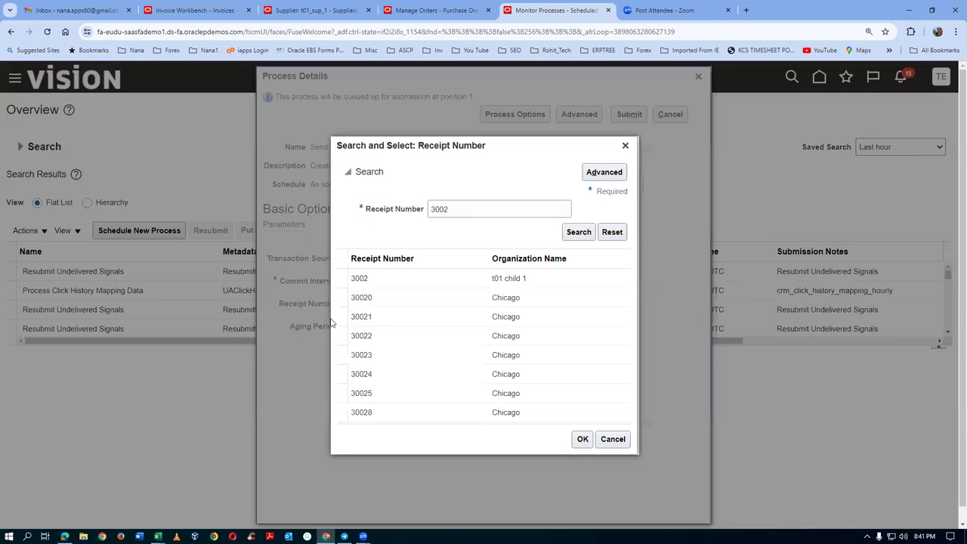
pyautogui.click(371, 279)
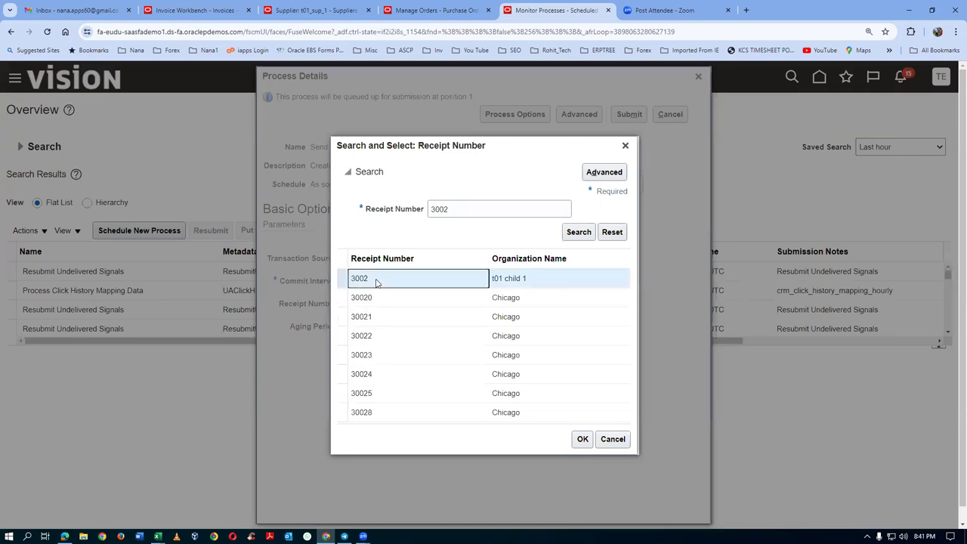
pyautogui.click(583, 440)
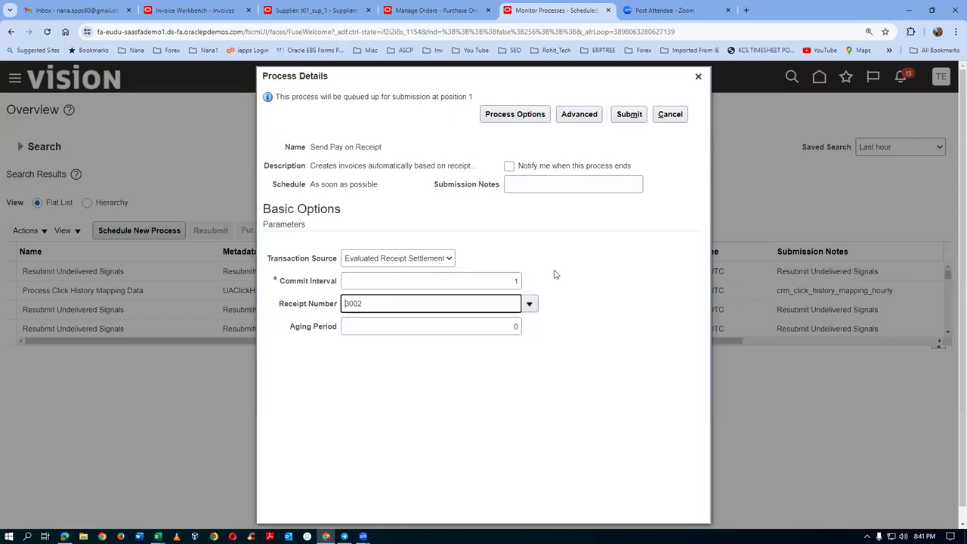
pyautogui.click(639, 115)
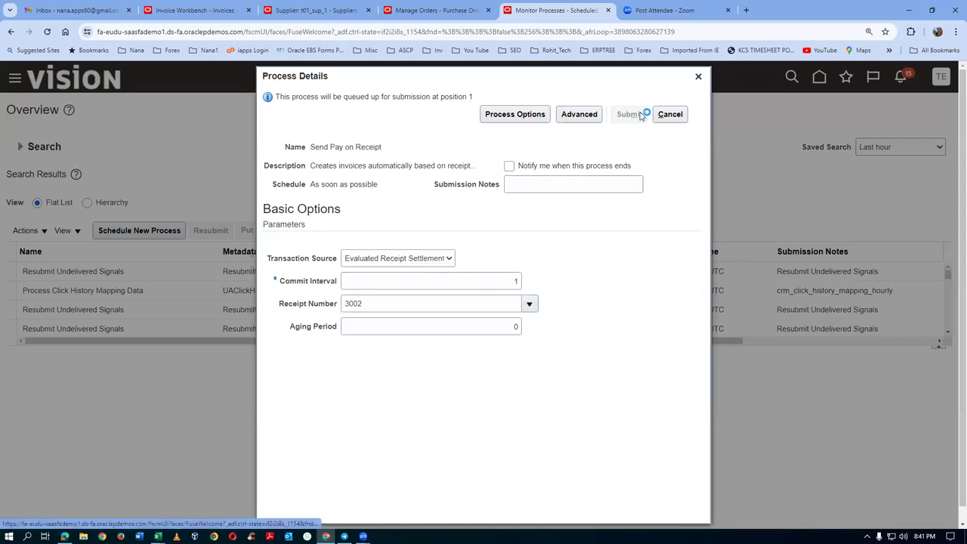
pyautogui.click(625, 201)
# Refresh the process list until Send Pay on Receipt, Import Payables Invoices and the Import Payables Invoices Report have finished
pyautogui.click(490, 232)
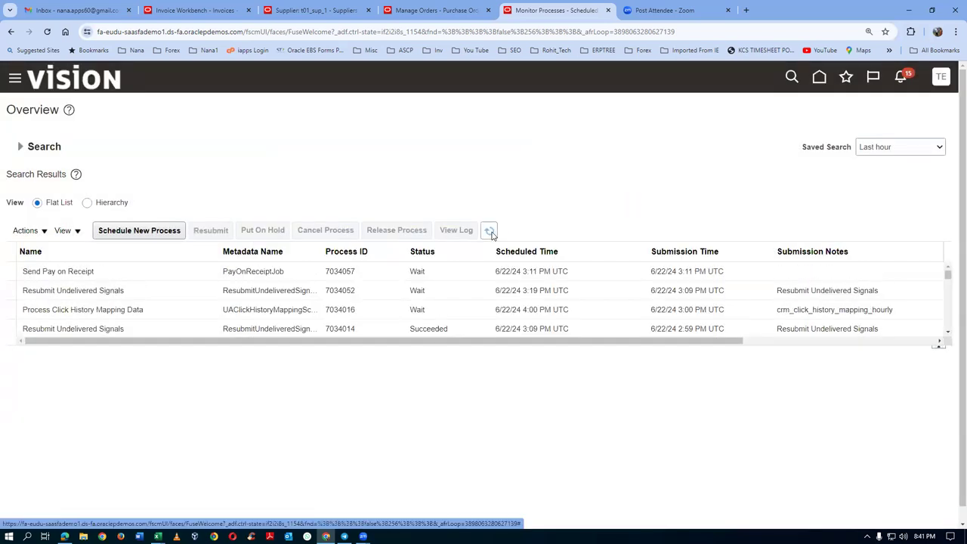
pyautogui.click(489, 233)
pyautogui.click(490, 233)
pyautogui.click(490, 233)
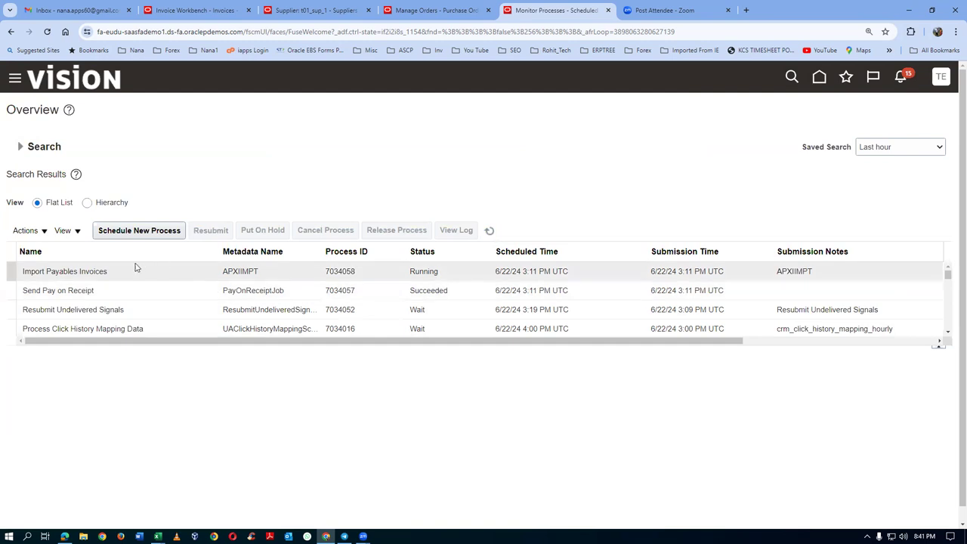
pyautogui.click(493, 232)
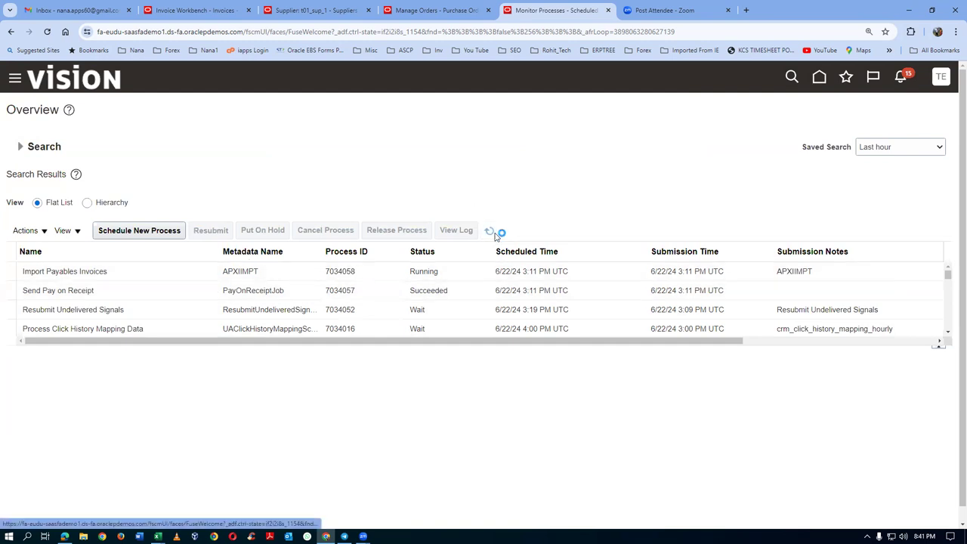
pyautogui.click(493, 233)
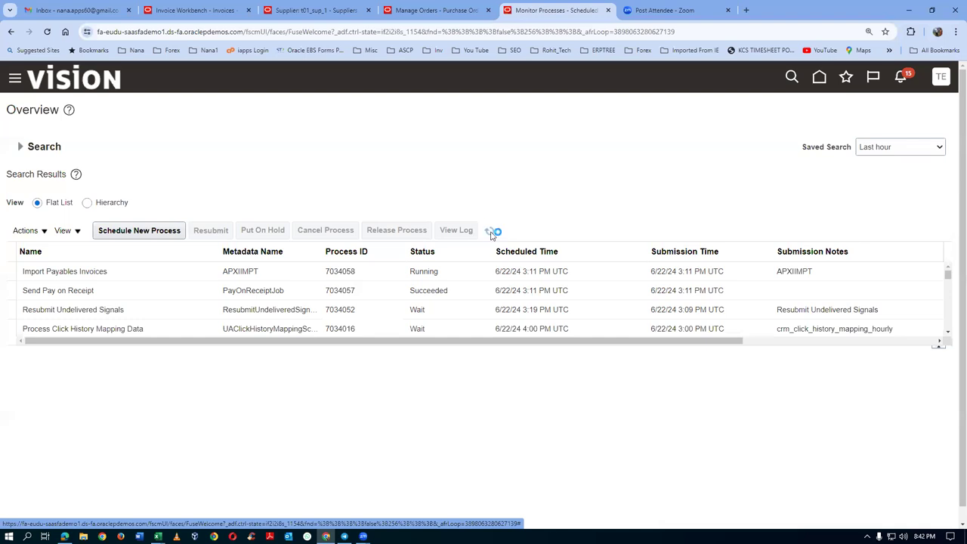
pyautogui.click(491, 234)
pyautogui.click(489, 231)
pyautogui.click(490, 231)
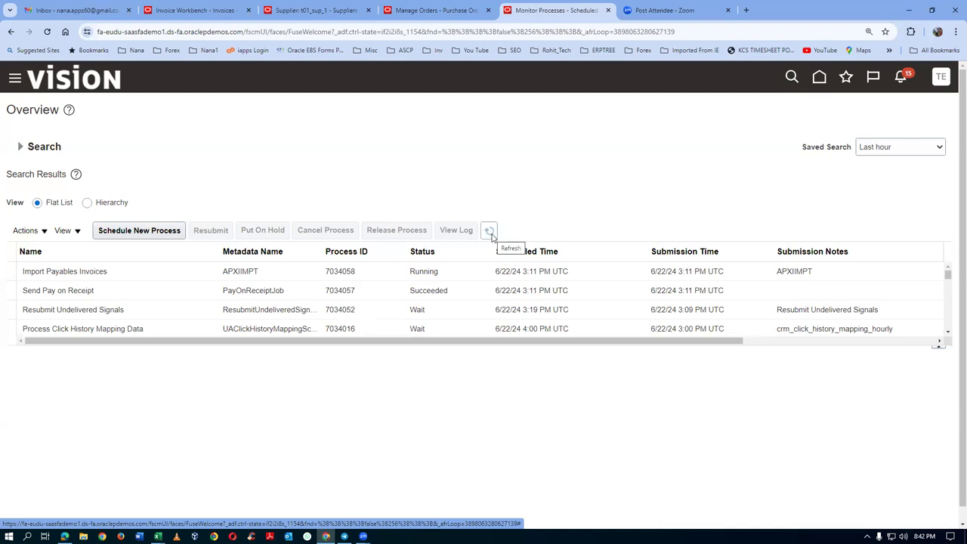
pyautogui.click(491, 236)
pyautogui.click(491, 236)
pyautogui.click(491, 235)
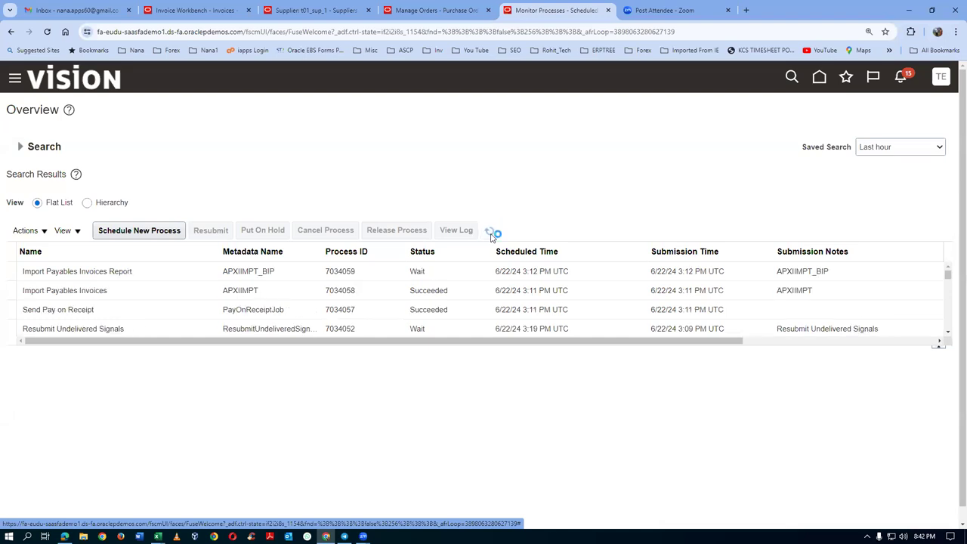
pyautogui.click(490, 232)
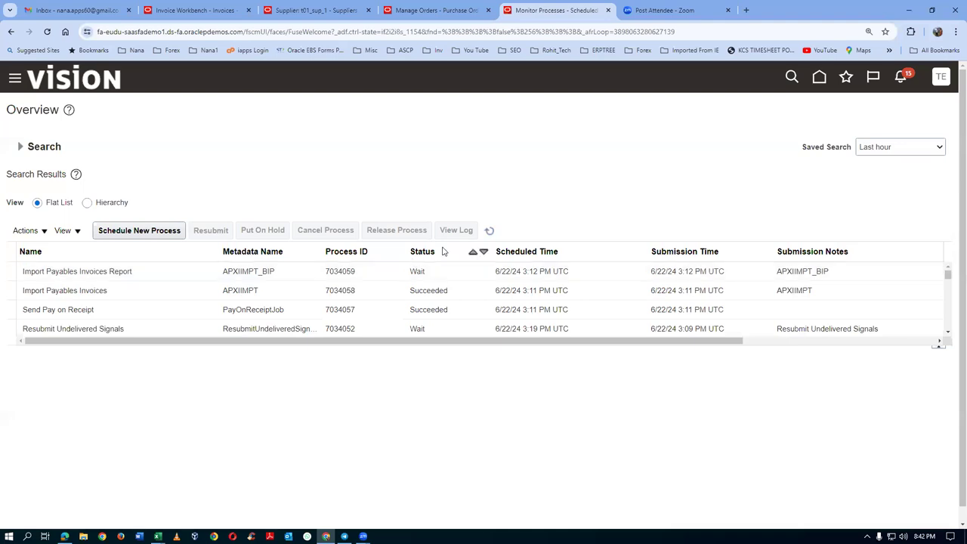
pyautogui.click(489, 232)
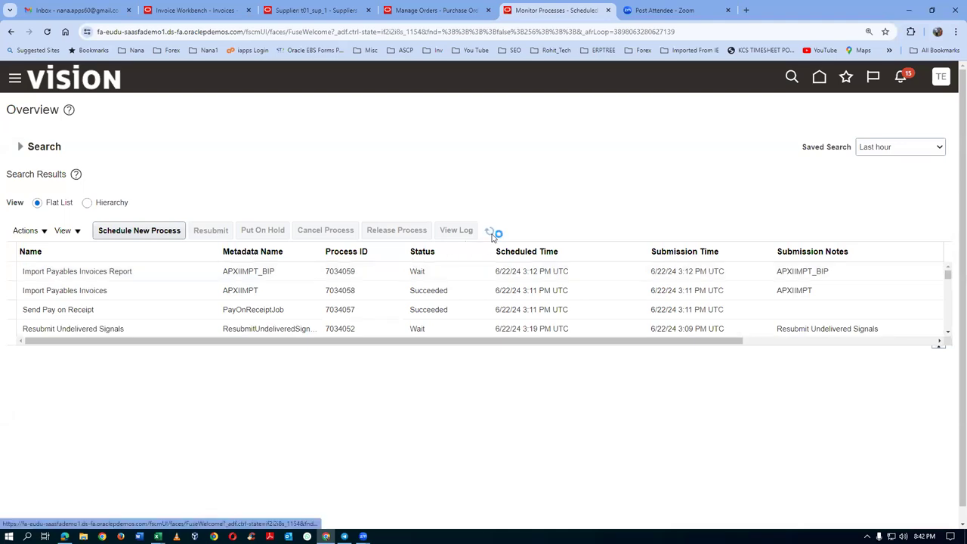
pyautogui.click(490, 232)
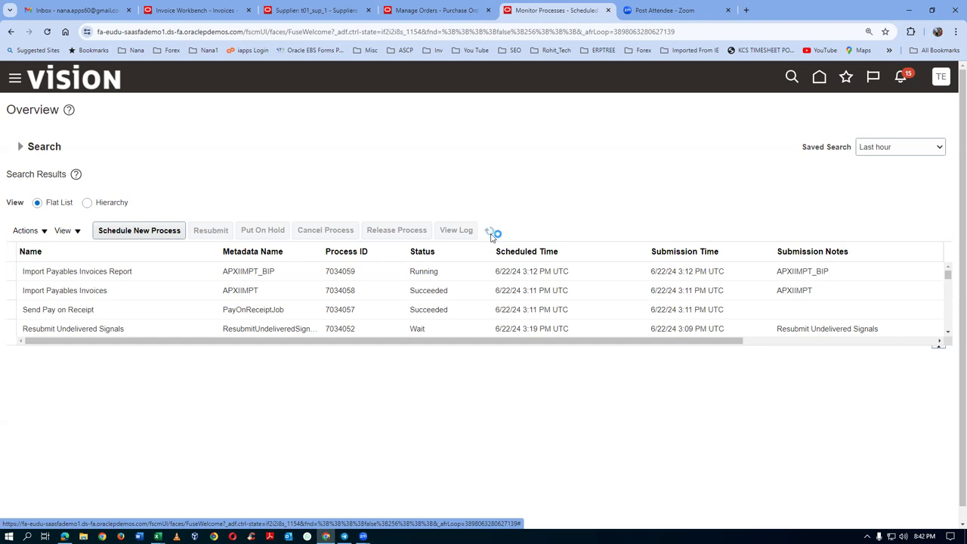
pyautogui.click(491, 235)
# Republish the Import Payables Invoices Report output as a PDF and open the downloaded file
pyautogui.click(144, 271)
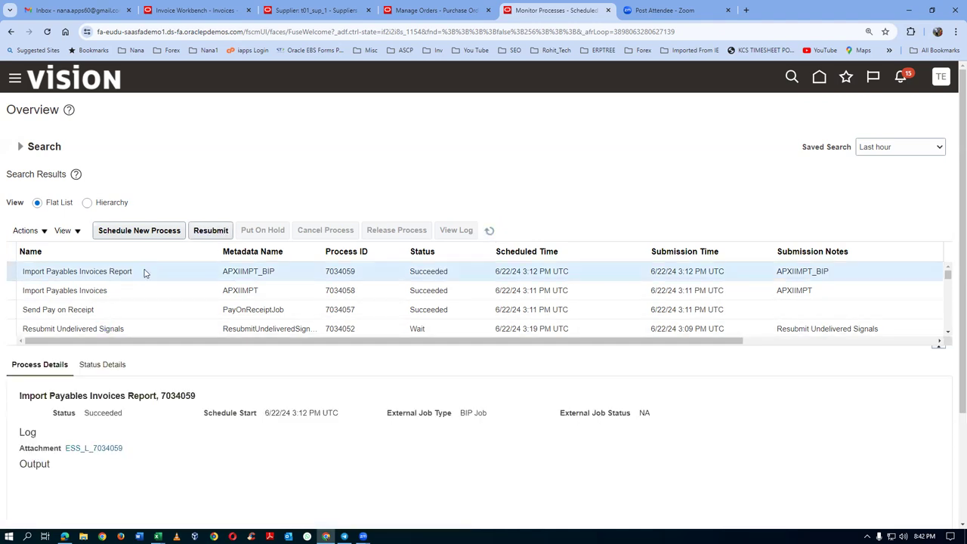
pyautogui.scroll(-2, 149, 463)
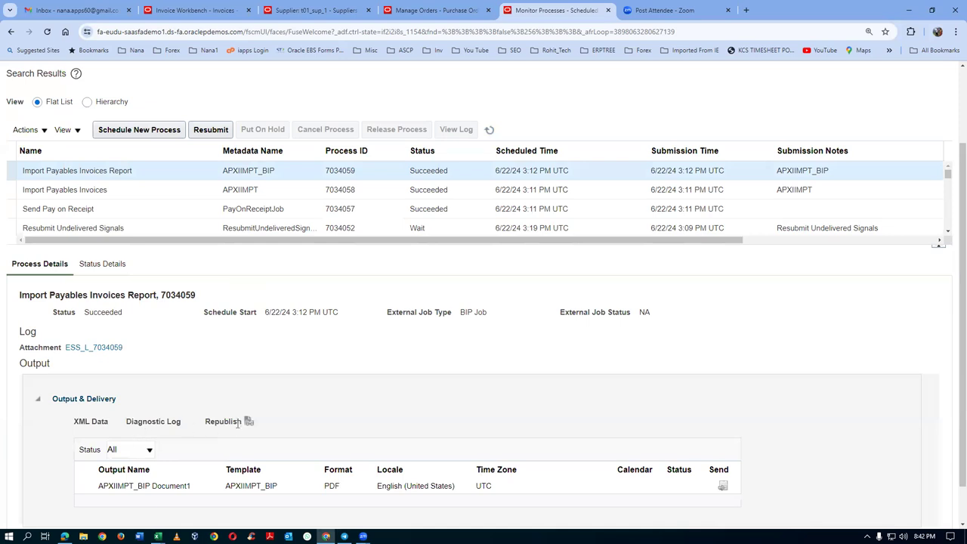
pyautogui.click(248, 421)
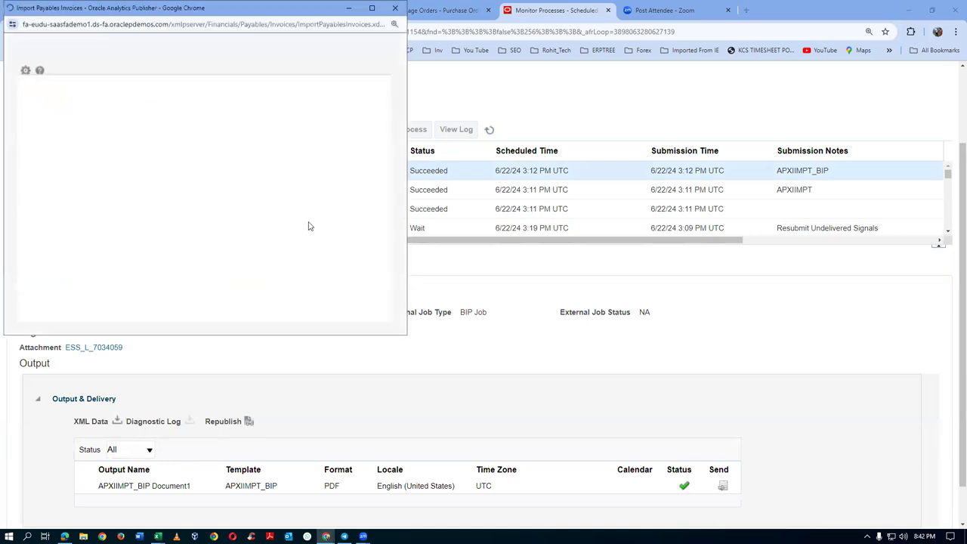
pyautogui.click(361, 80)
pyautogui.moveTo(325, 95)
pyautogui.click(261, 137)
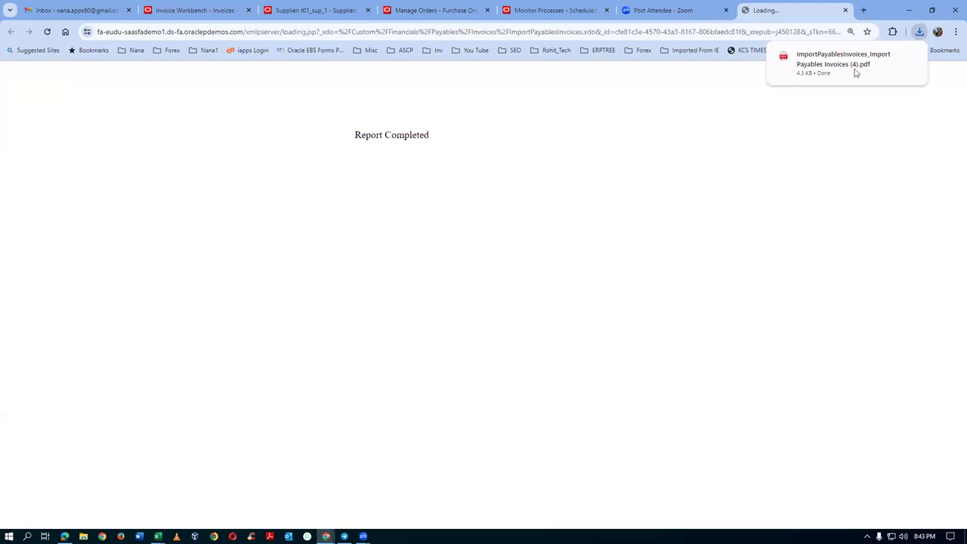
pyautogui.click(846, 63)
# Examine the imported invoice's number and its receipt portion in the Payables Open Interface Audit Report, and close the PDF
pyautogui.scroll(-3, 592, 262)
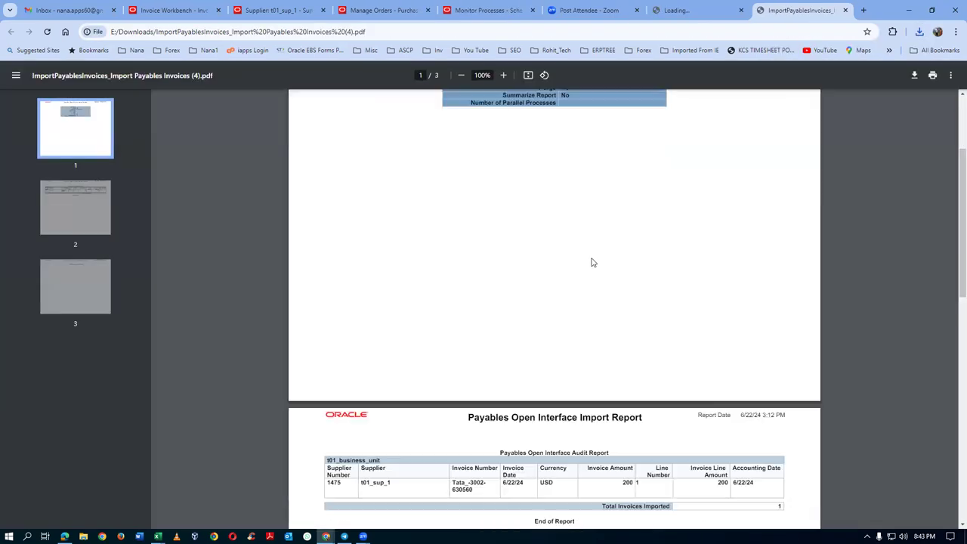
pyautogui.scroll(-3, 592, 262)
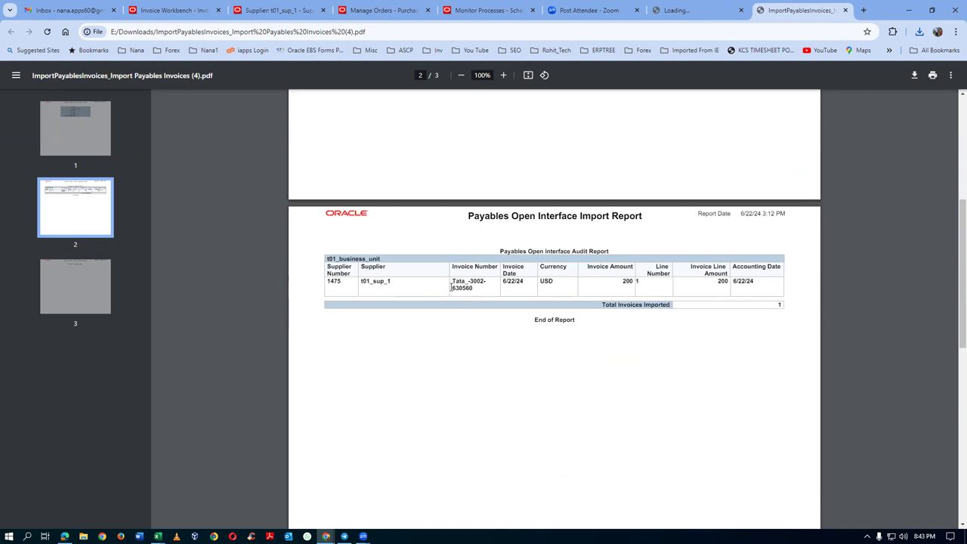
pyautogui.moveTo(452, 288); pyautogui.dragTo(471, 288)
pyautogui.click(477, 283)
pyautogui.moveTo(471, 281); pyautogui.dragTo(481, 286)
pyautogui.click(491, 373)
pyautogui.moveTo(470, 280); pyautogui.dragTo(482, 281)
pyautogui.click(477, 331)
pyautogui.click(846, 11)
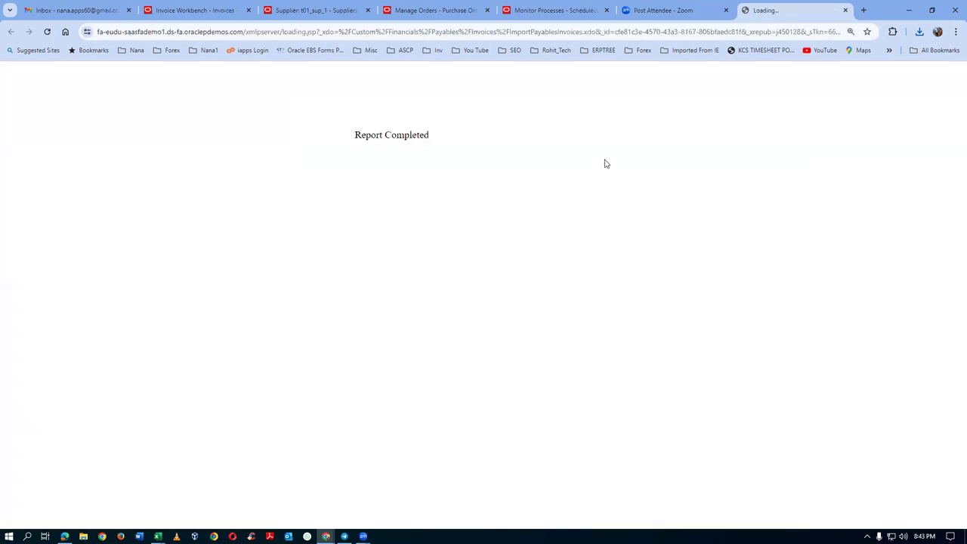
# Edit Site 1 of supplier t01_sup_1 and set its self-billing Invoice Summary Level to Packing Slip
pyautogui.click(297, 10)
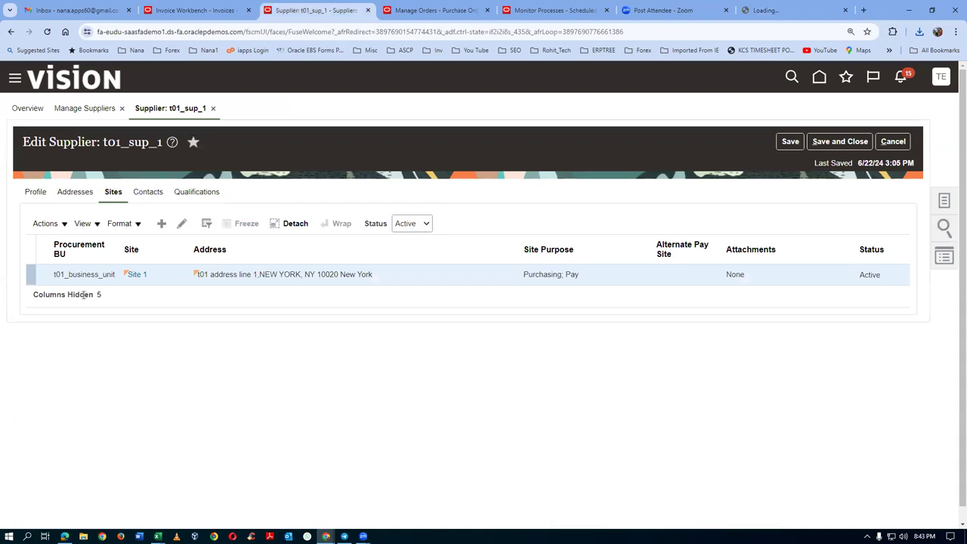
pyautogui.click(181, 224)
pyautogui.scroll(-4, 93, 369)
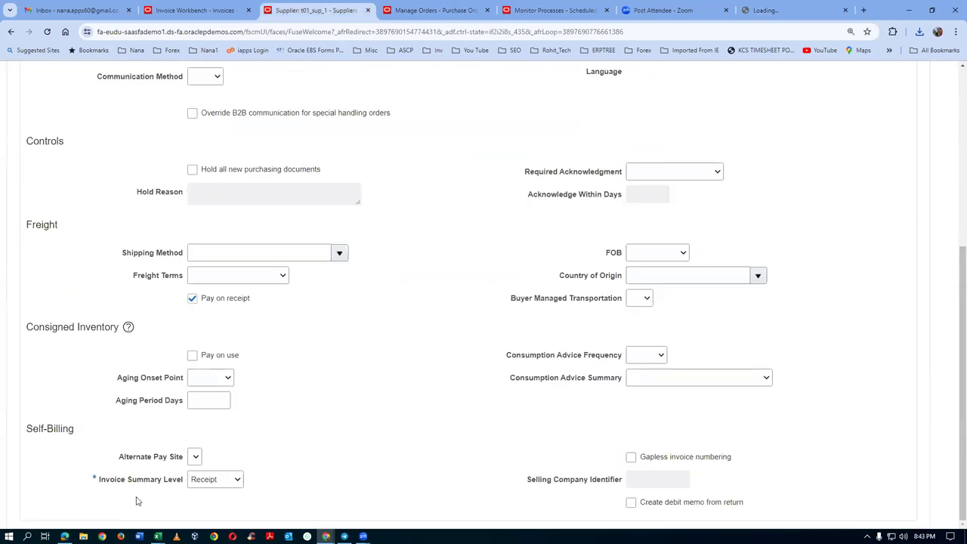
pyautogui.click(216, 481)
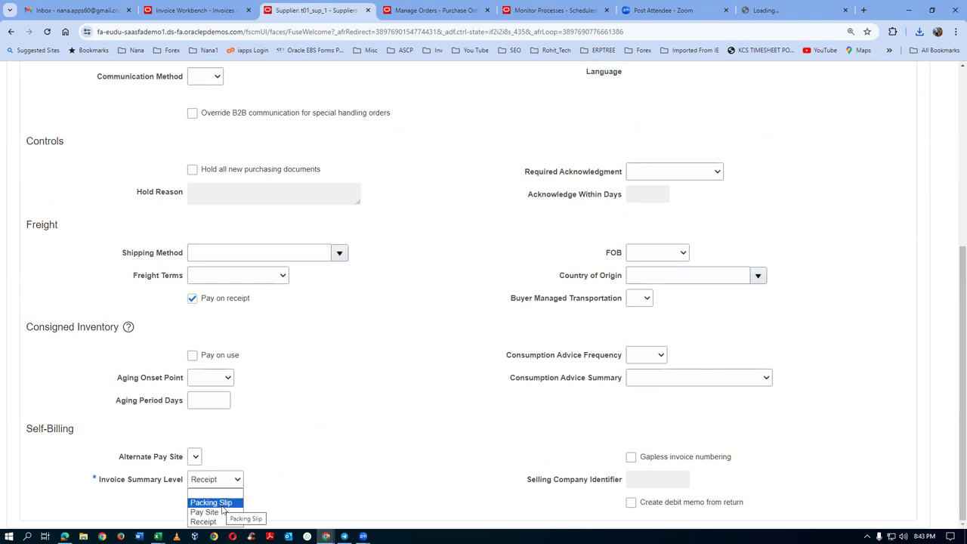
pyautogui.click(224, 509)
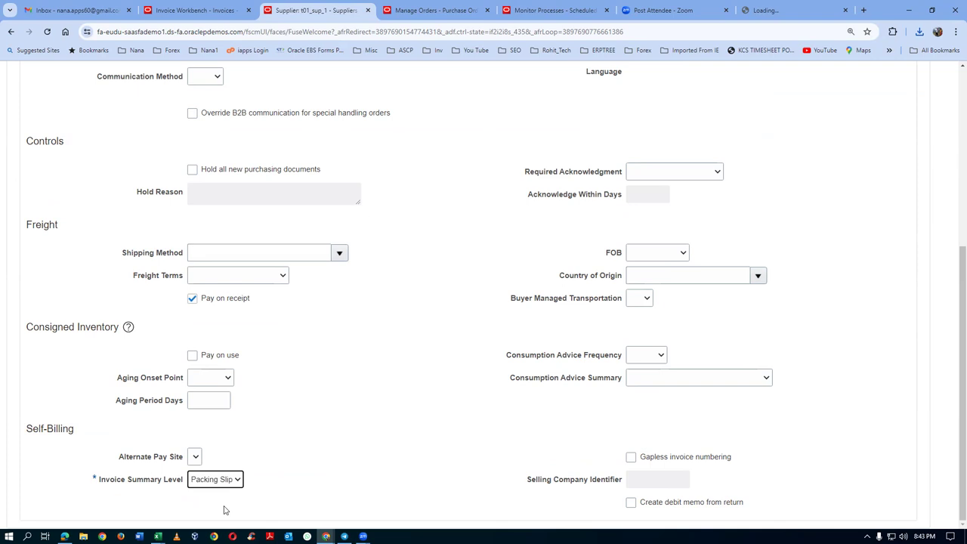
# Save and close the changes to Site 1 of supplier t01_sup_1 and acknowledge the confirmation
pyautogui.click(382, 404)
pyautogui.scroll(4, 453, 403)
pyautogui.click(861, 93)
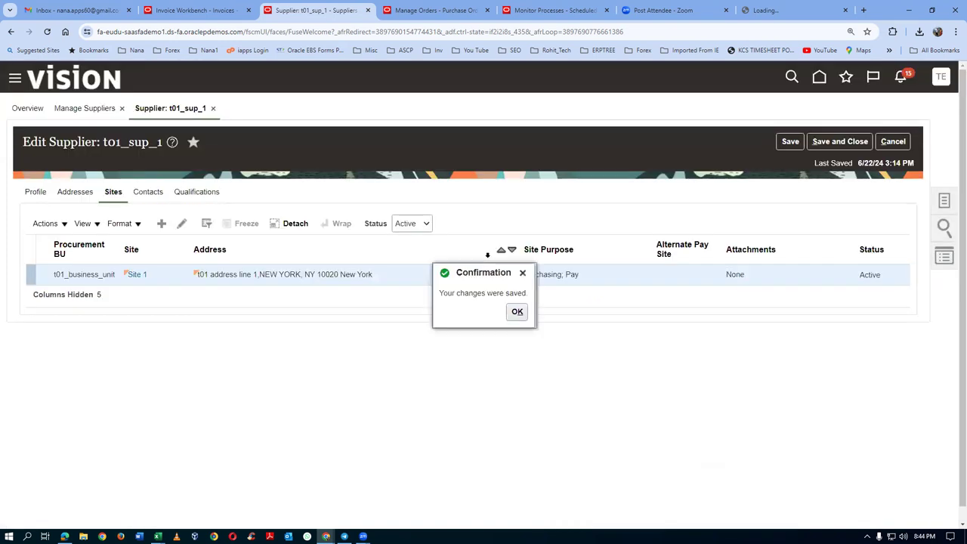
pyautogui.click(517, 312)
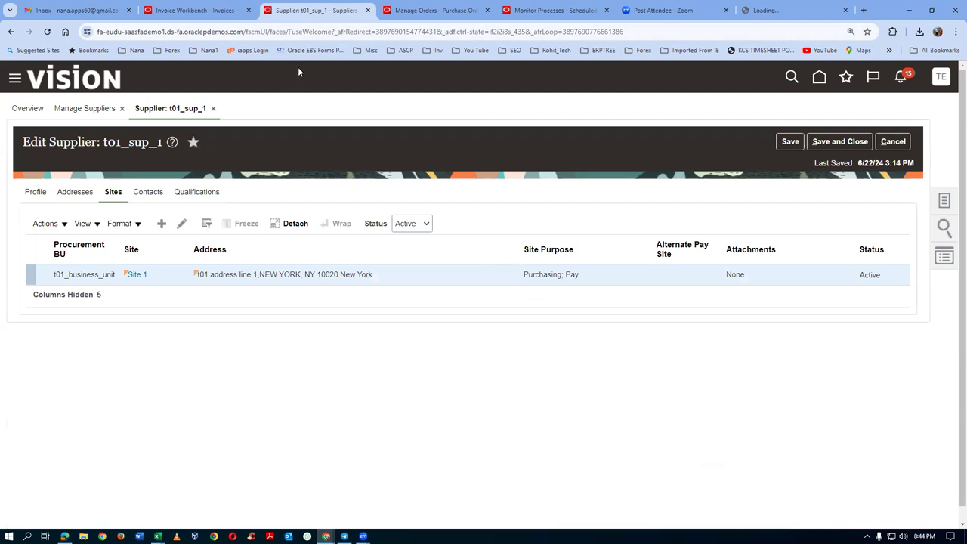
# Duplicate the Monitor Processes browser tab, go to the INV Overview favorite in the copy and open Receive Expected Shipments
pyautogui.click(435, 9)
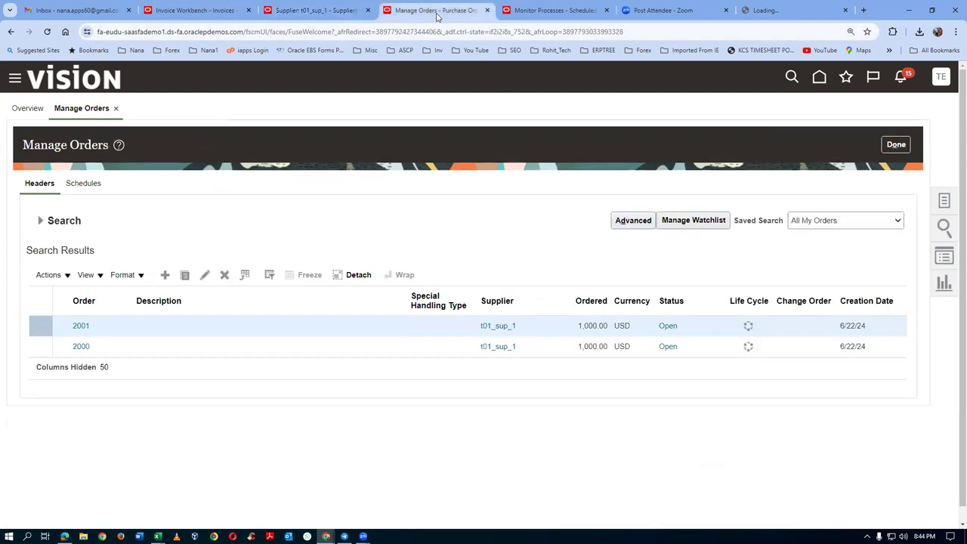
pyautogui.click(593, 10)
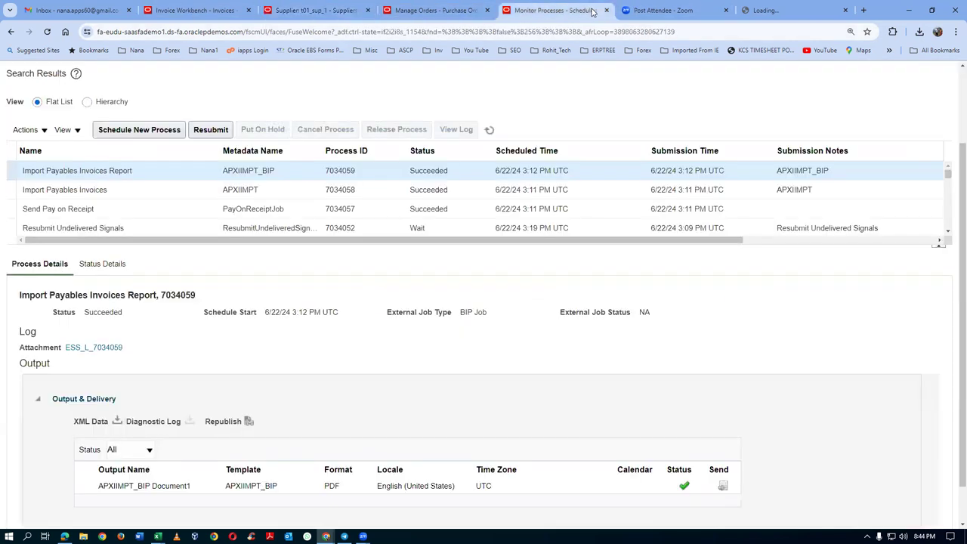
pyautogui.rightClick(593, 10)
pyautogui.click(627, 98)
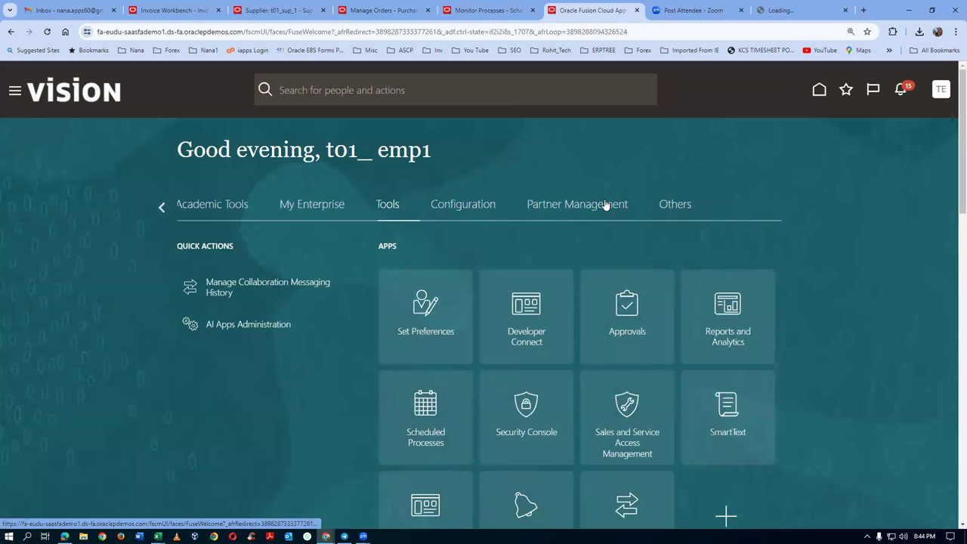
pyautogui.click(845, 91)
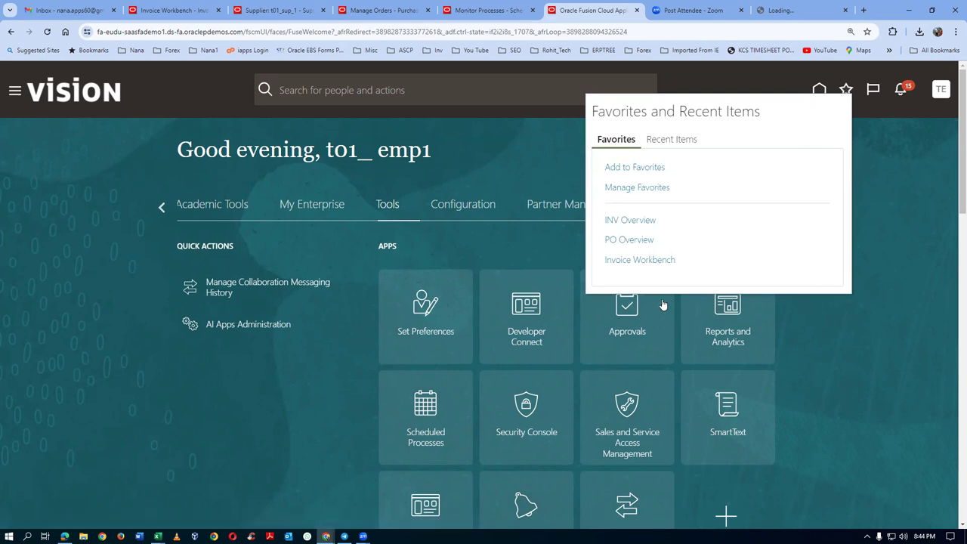
pyautogui.click(620, 222)
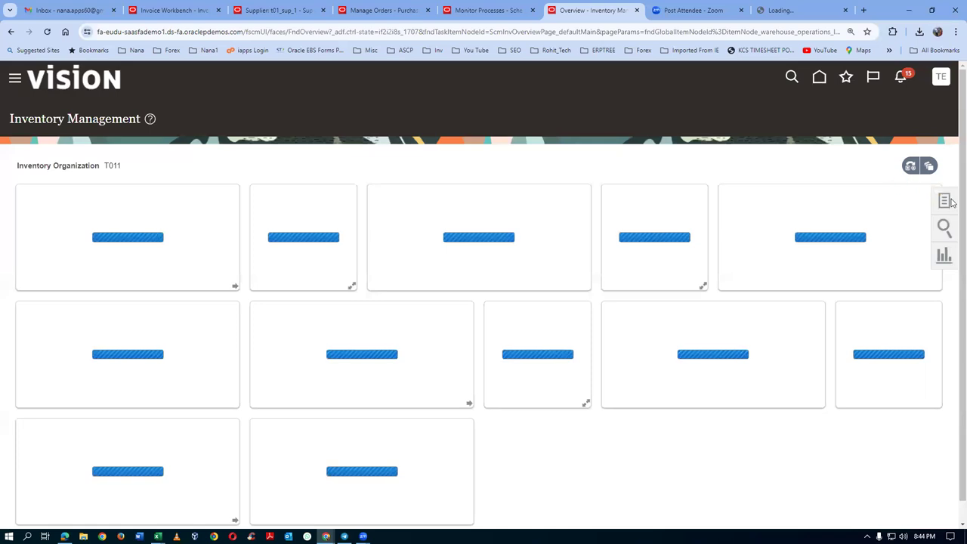
pyautogui.click(945, 201)
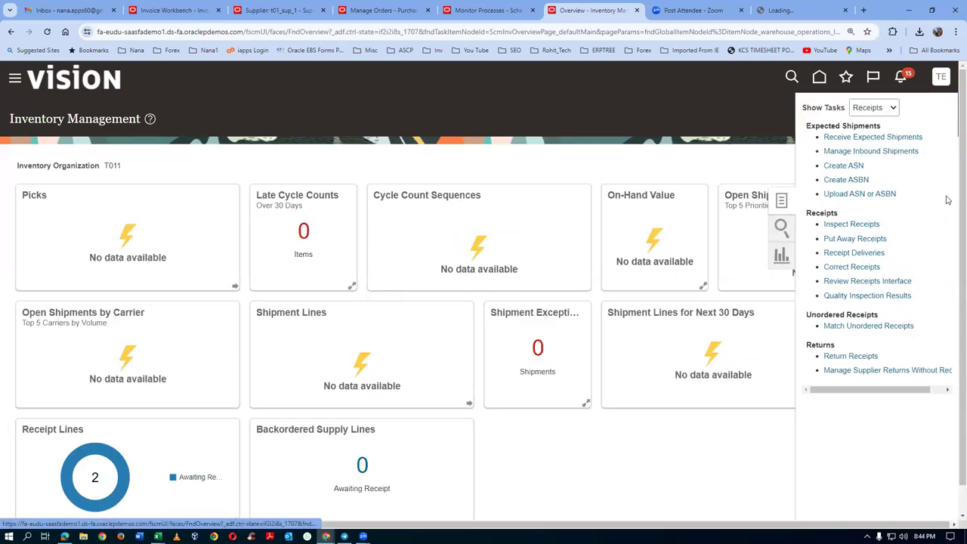
pyautogui.click(862, 138)
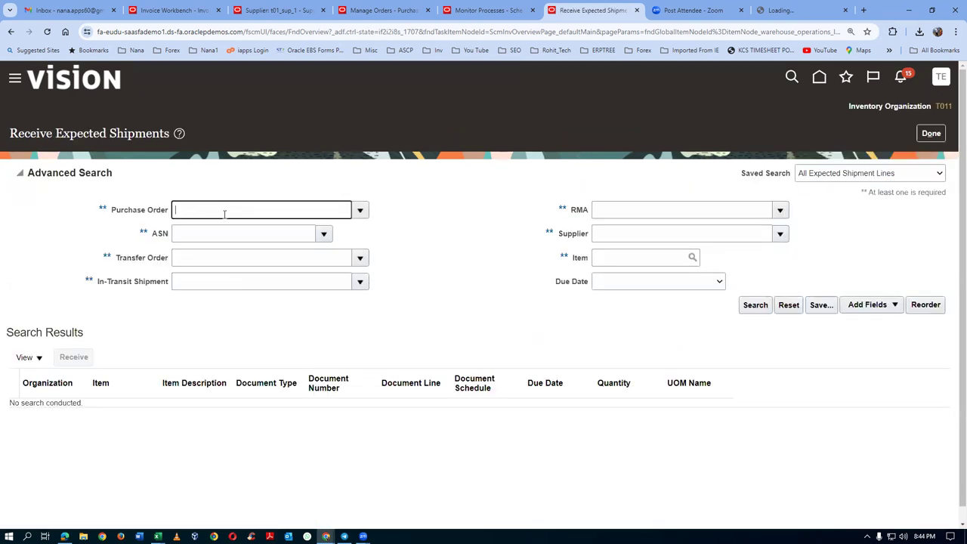
# Search expected shipments for purchase order 2001 and open its line for receiving
pyautogui.write('2001')
pyautogui.press('Tab')
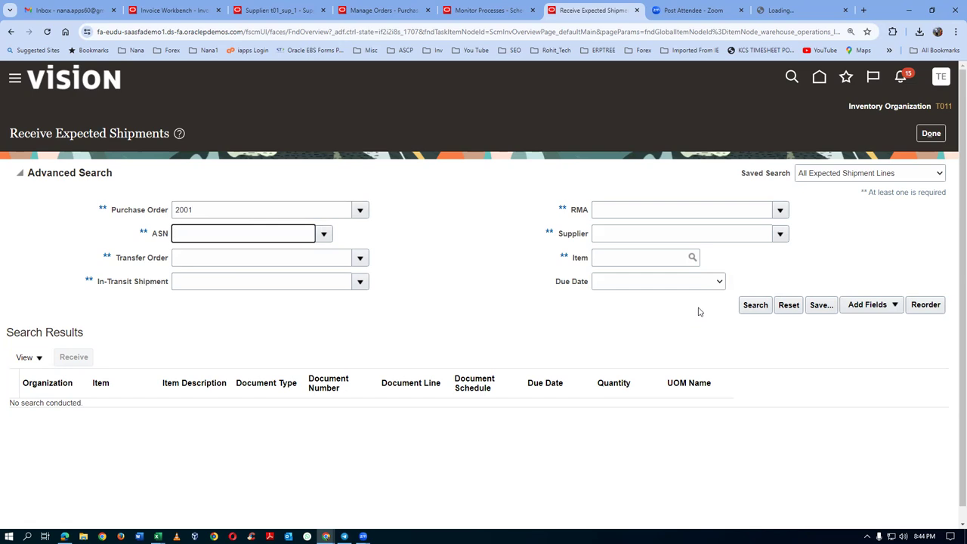
pyautogui.click(750, 314)
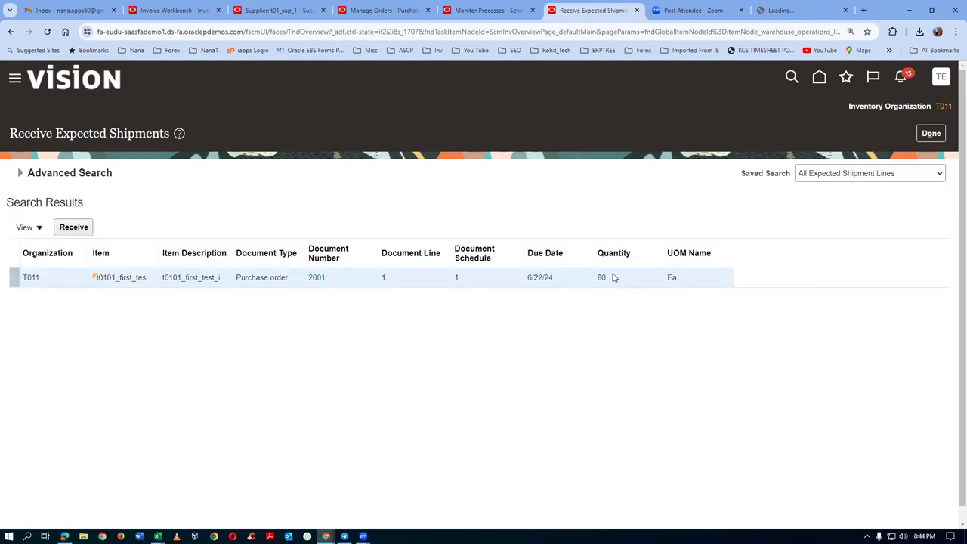
pyautogui.click(73, 227)
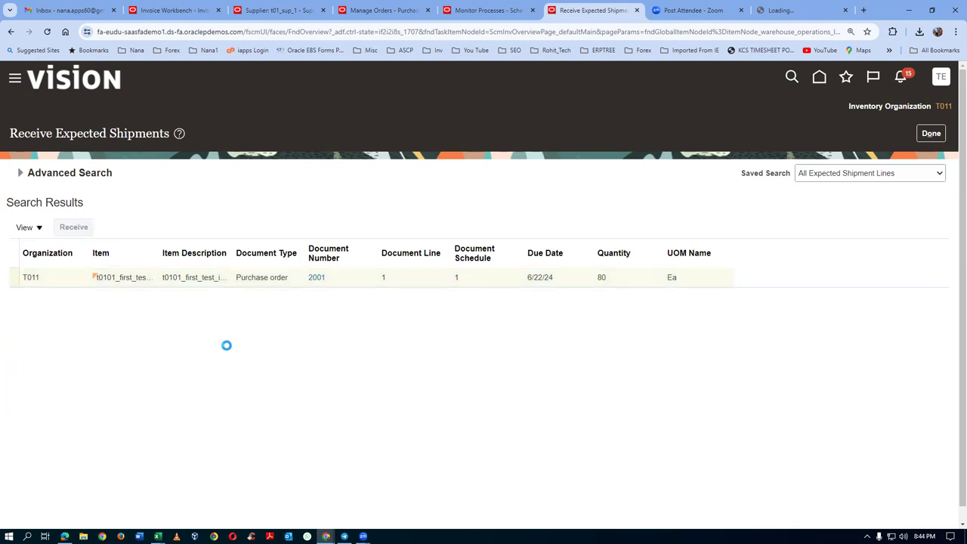
# Set the quantity to receive on the purchase order line to 30 and start creating the receipt
pyautogui.click(236, 236)
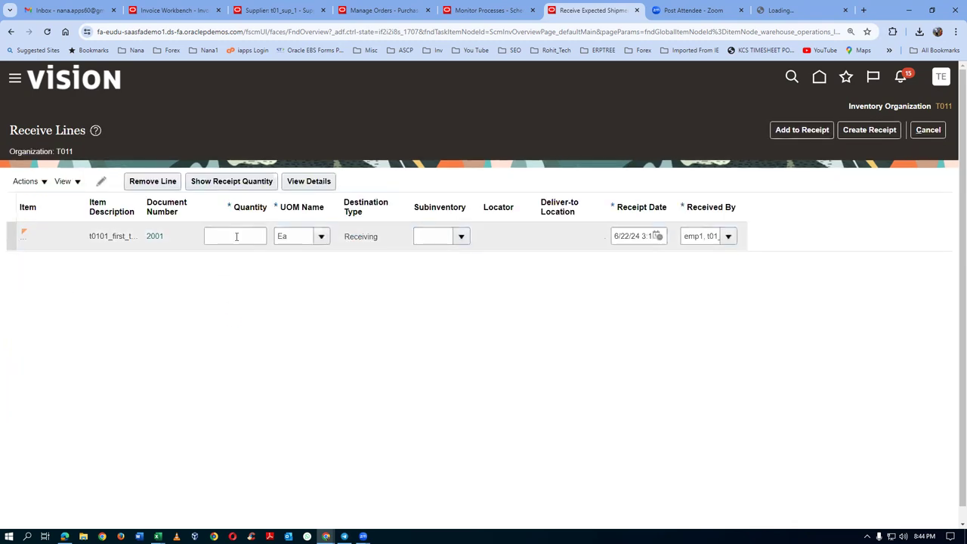
pyautogui.write('30')
pyautogui.press('Tab')
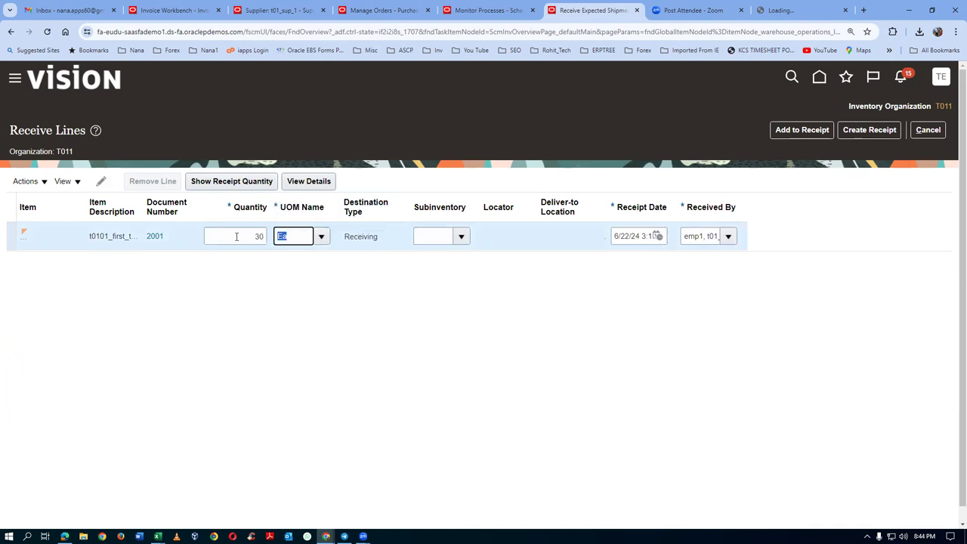
pyautogui.click(879, 134)
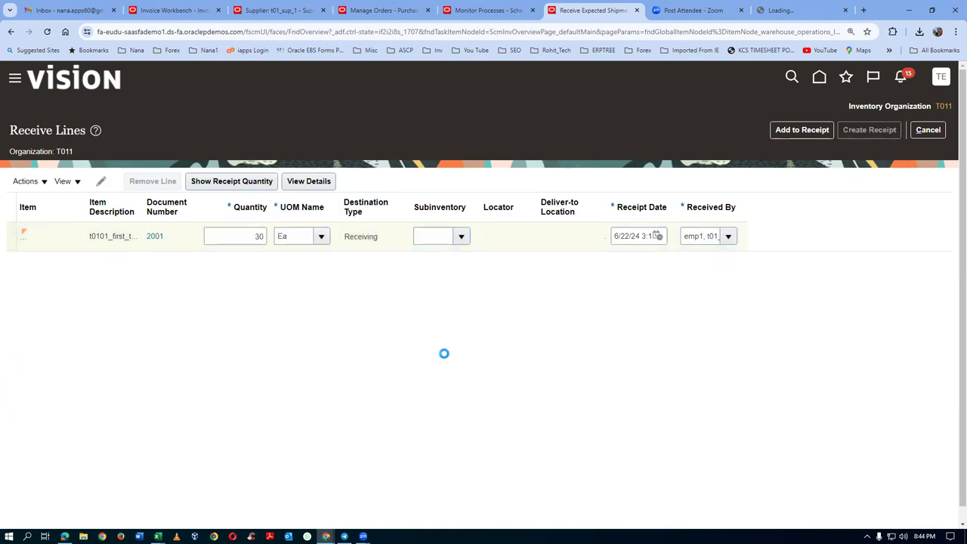
# Enter pack_123 as the receipt's packing slip, submit the receipt and return to the Inventory Management overview
pyautogui.click(289, 288)
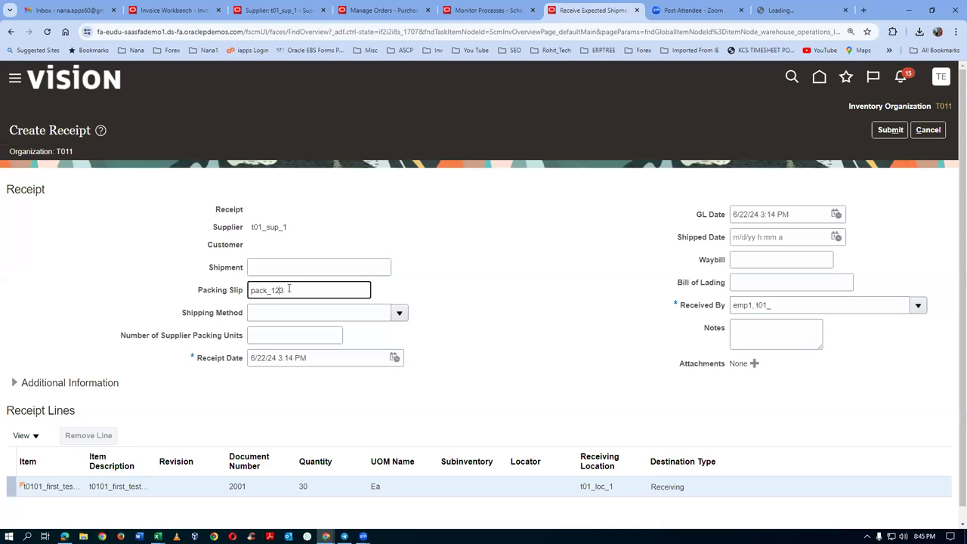
pyautogui.press('Left')
pyautogui.press('Left')
pyautogui.press('Left')
pyautogui.press('Left')
pyautogui.press('Left')
pyautogui.click(577, 280)
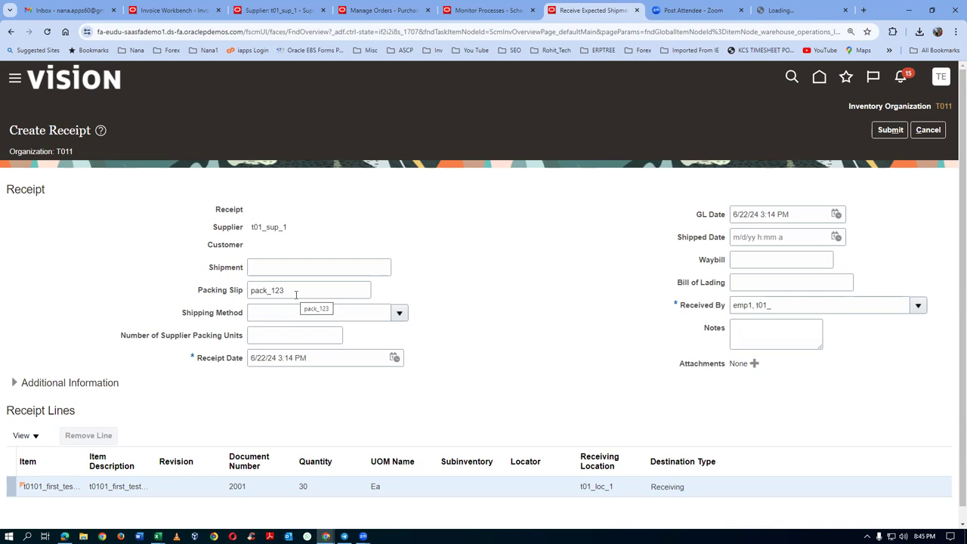
pyautogui.click(880, 134)
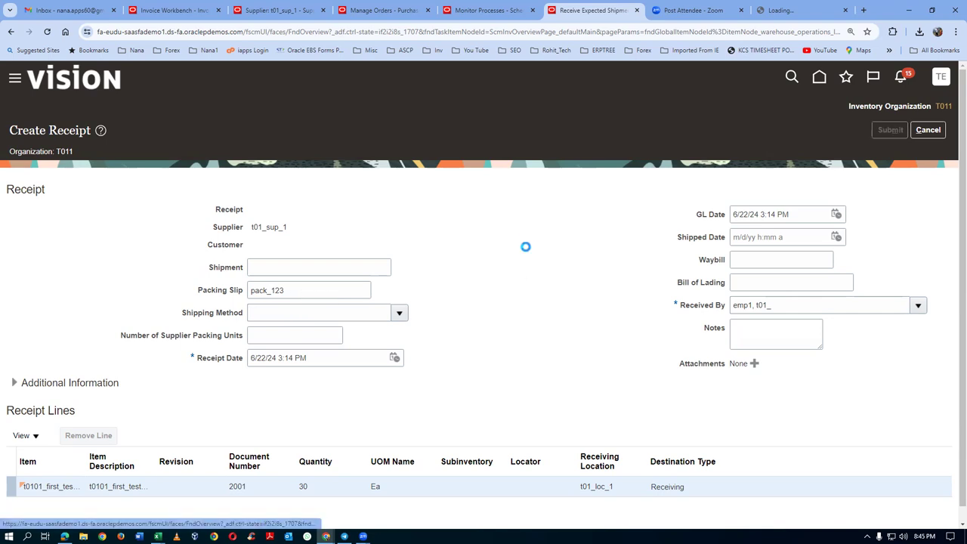
pyautogui.click(551, 313)
pyautogui.click(926, 137)
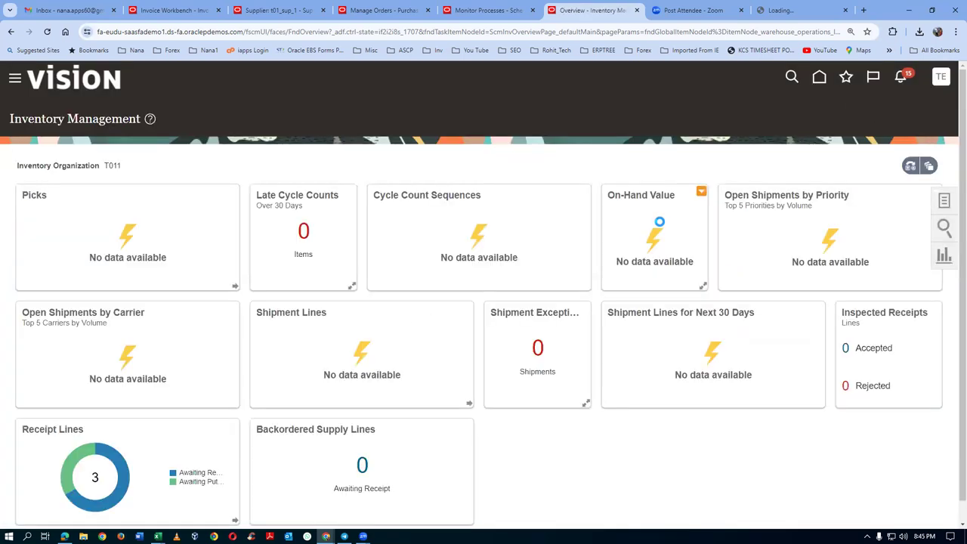
# Search Put Away Receipts for receipt 3003 and open its line for put away
pyautogui.click(945, 202)
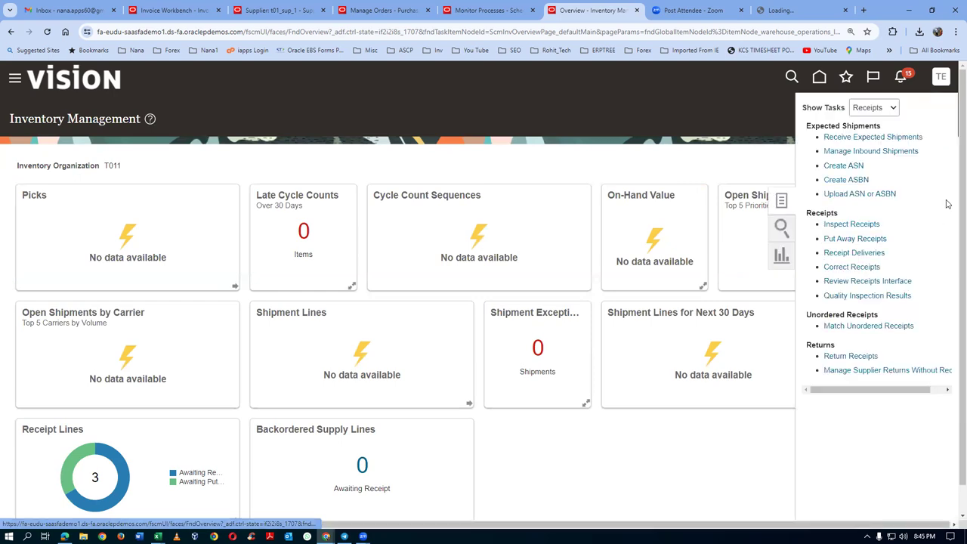
pyautogui.click(876, 240)
pyautogui.click(240, 207)
pyautogui.write('3003')
pyautogui.press('Tab')
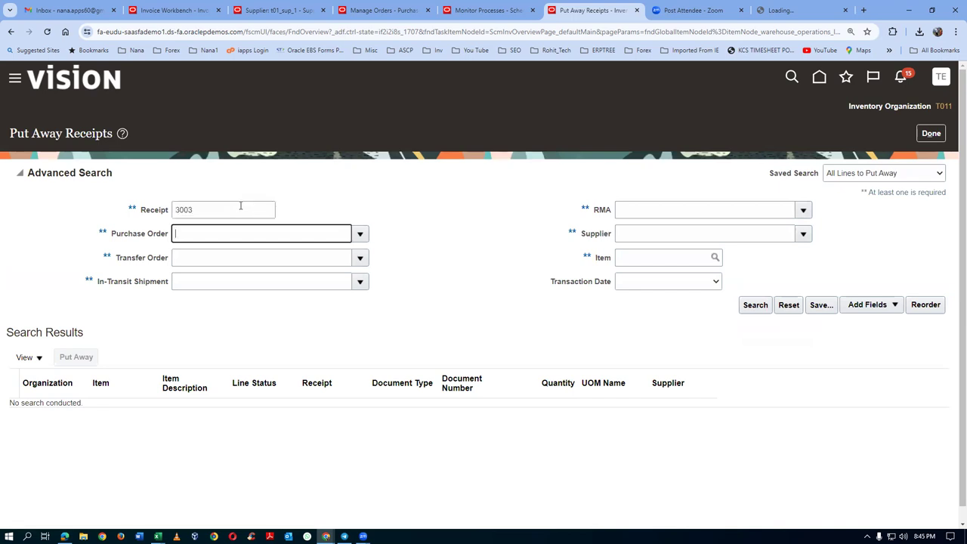
pyautogui.click(754, 304)
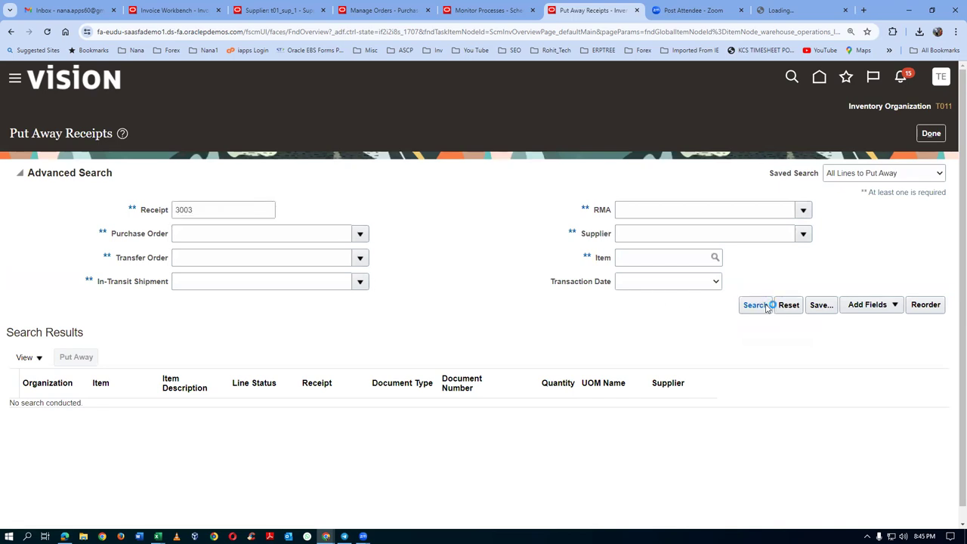
pyautogui.click(82, 277)
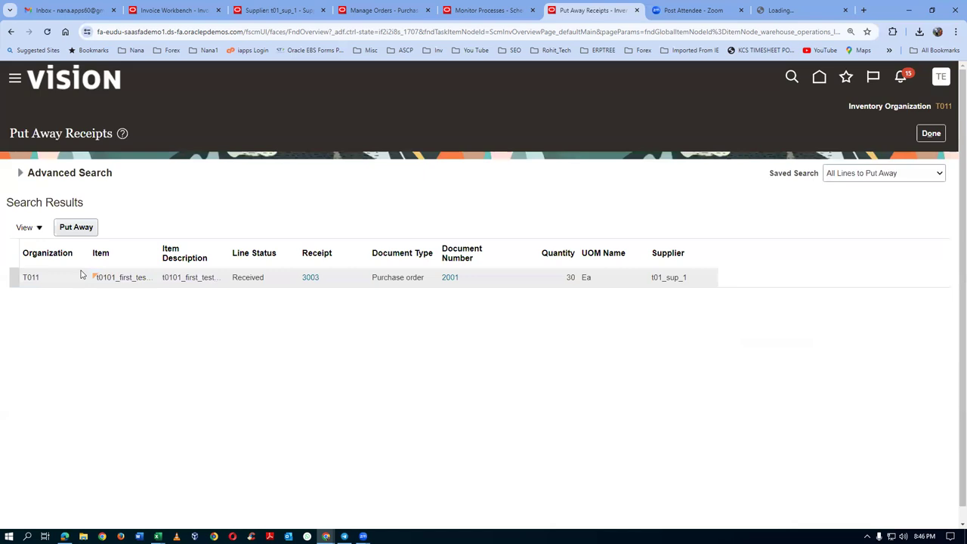
pyautogui.click(78, 227)
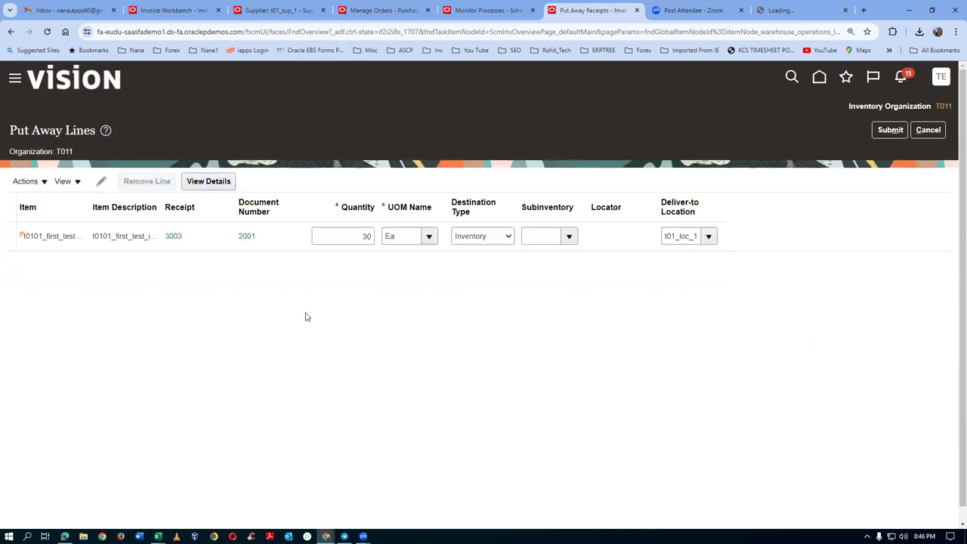
# Choose subinventory t011_RMS for the put away line, submit the transaction and acknowledge the confirmation
pyautogui.click(890, 130)
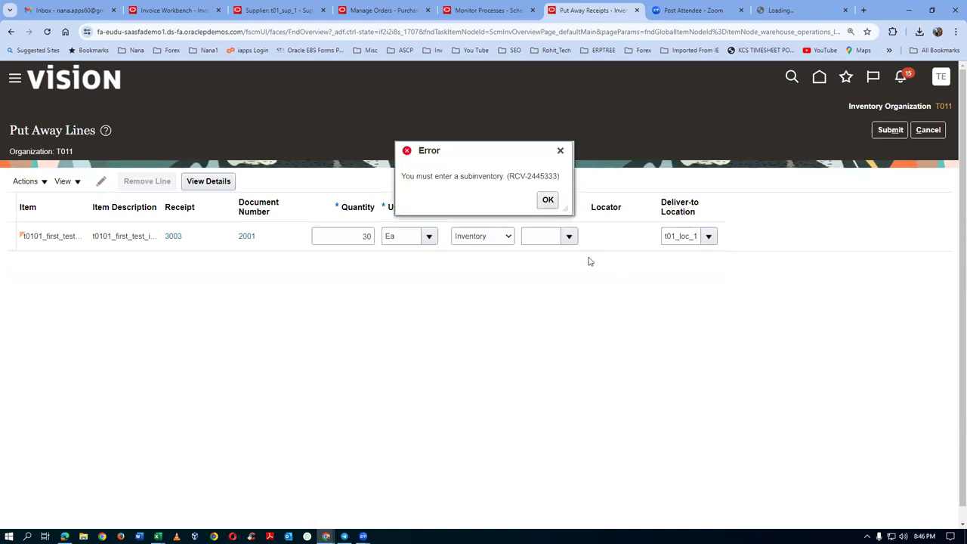
pyautogui.click(568, 237)
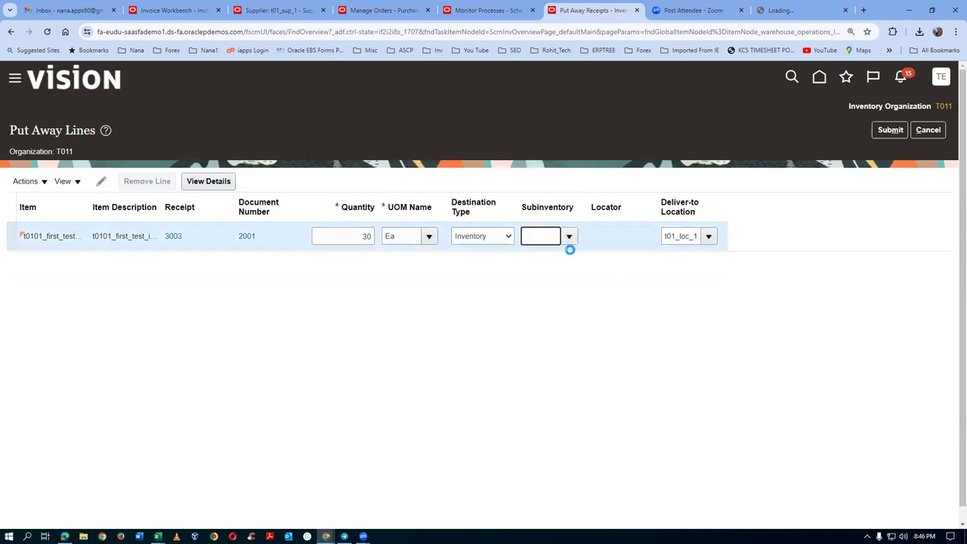
pyautogui.click(569, 258)
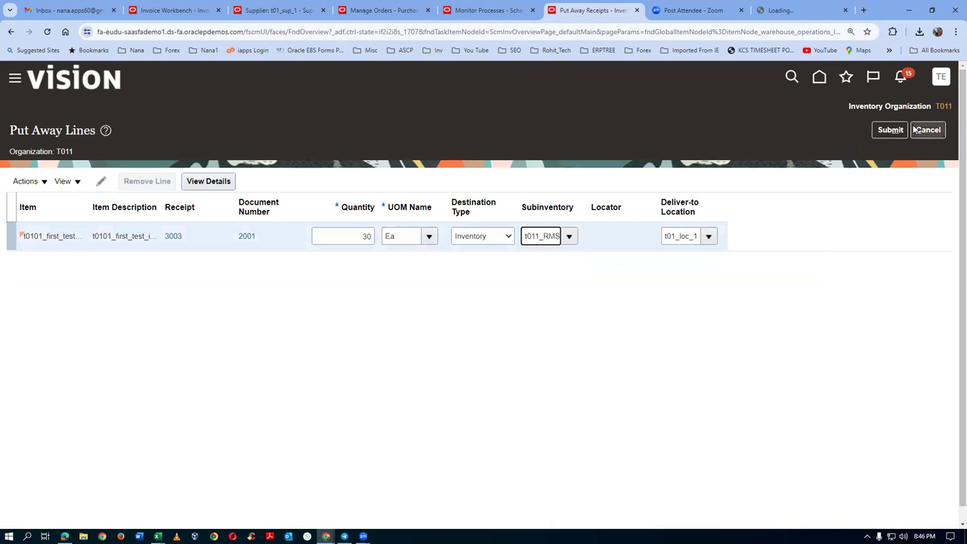
pyautogui.click(890, 130)
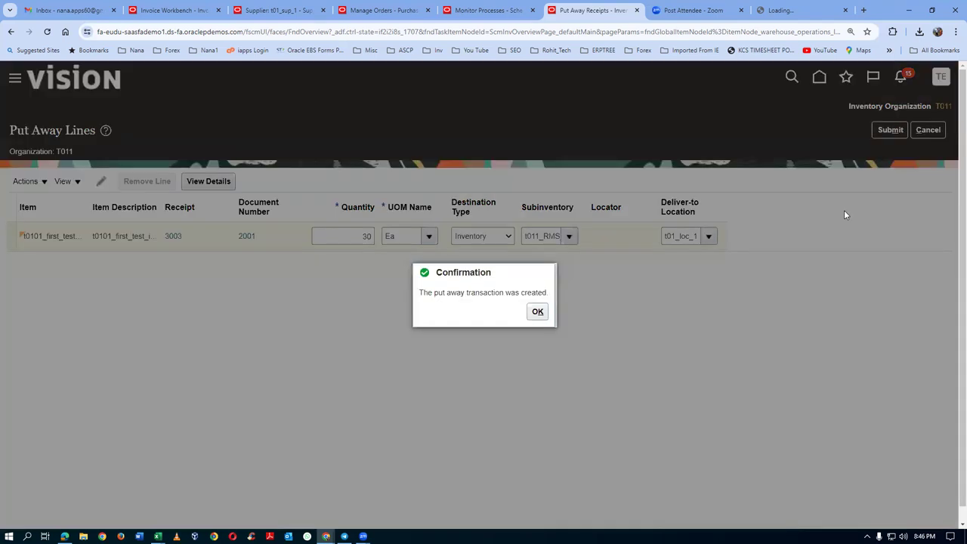
pyautogui.click(537, 312)
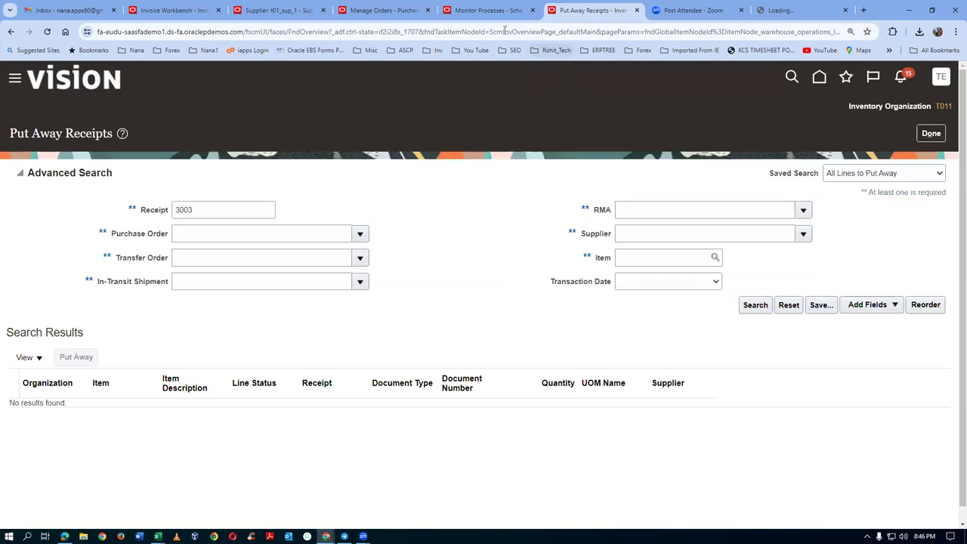
# Start a new Send Pay on Receipt process and set its receipt number to 3002 from organization t01 child 1
pyautogui.click(487, 10)
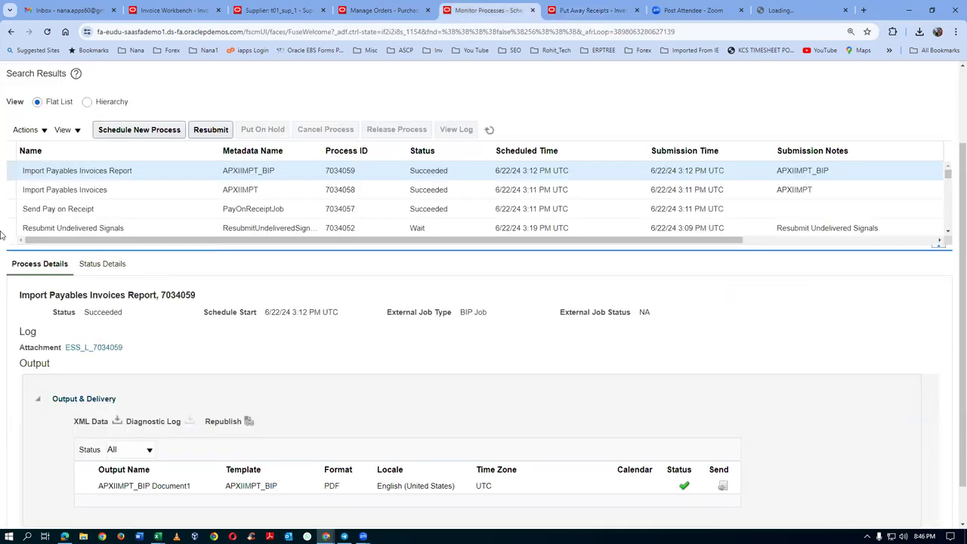
pyautogui.click(138, 133)
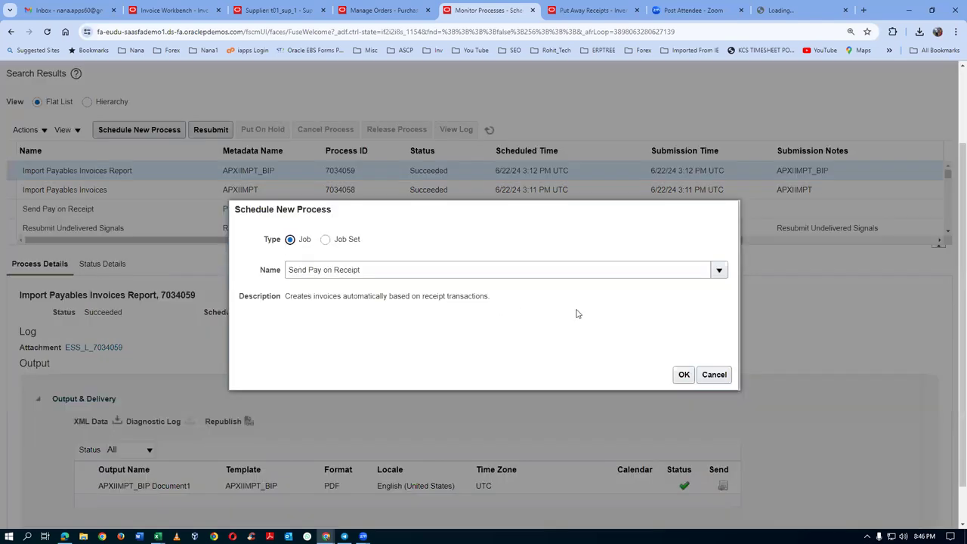
pyautogui.click(683, 375)
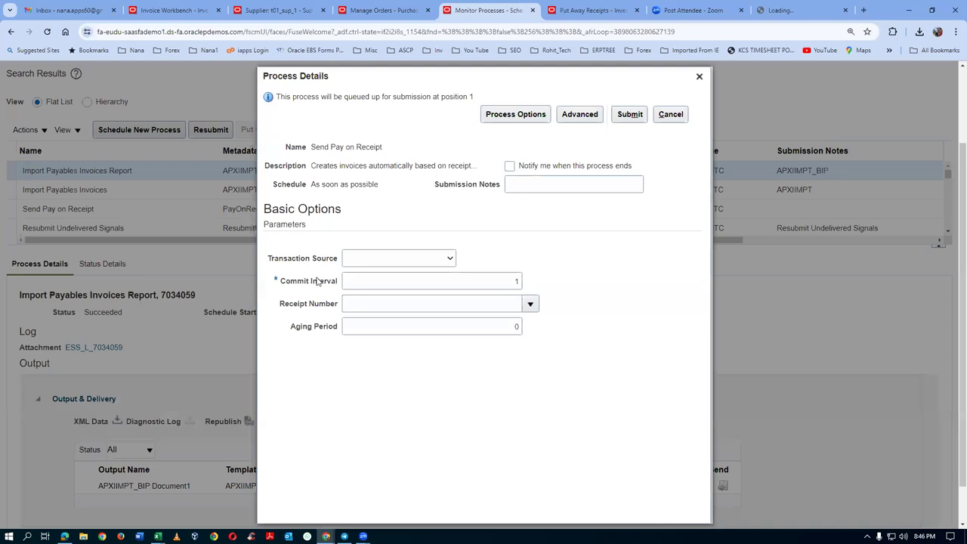
pyautogui.click(360, 260)
pyautogui.click(367, 275)
pyautogui.click(366, 301)
pyautogui.write('3002')
pyautogui.press('Tab')
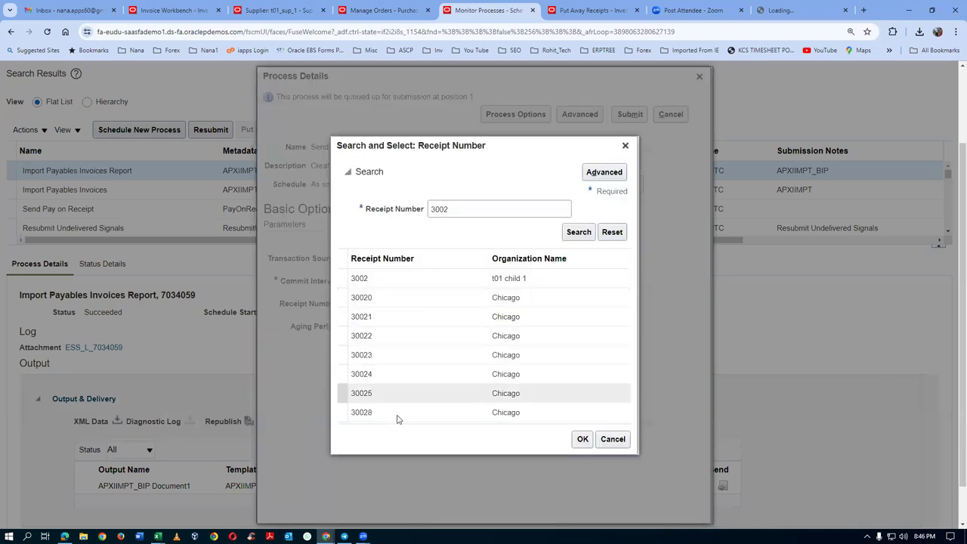
pyautogui.click(475, 285)
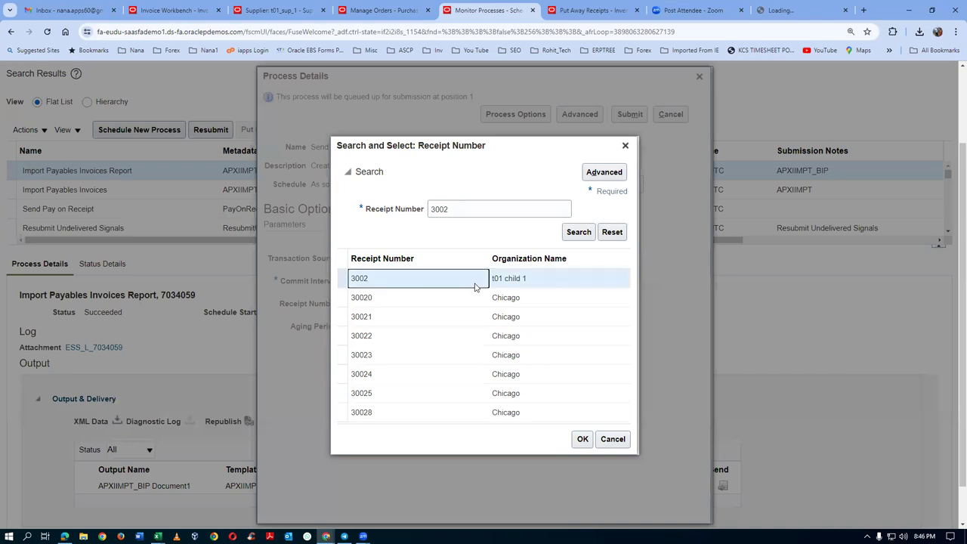
pyautogui.click(582, 440)
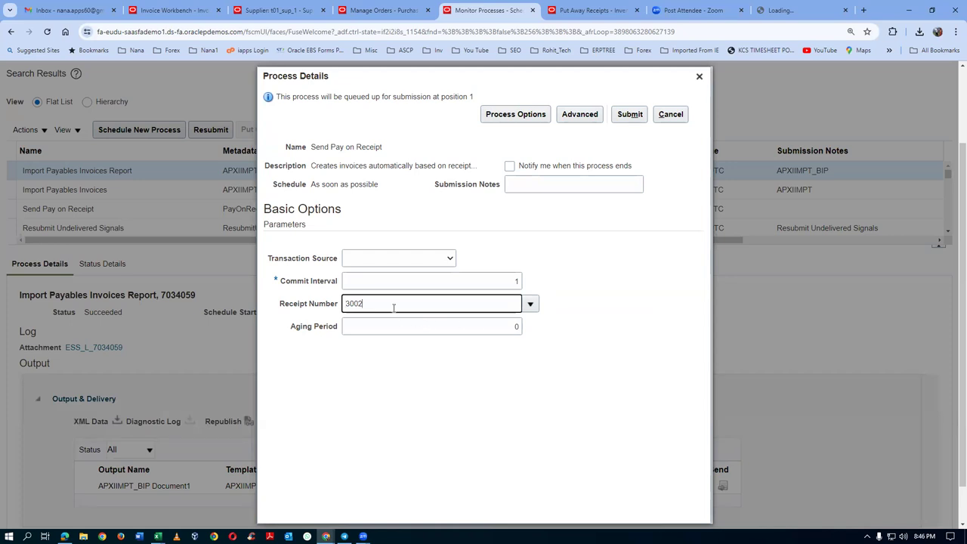
# Submit the Send Pay on Receipt process for receipt 3002 of t01 child 1, with Evaluated Receipt Settlement as the transaction source
pyautogui.press('Tab')
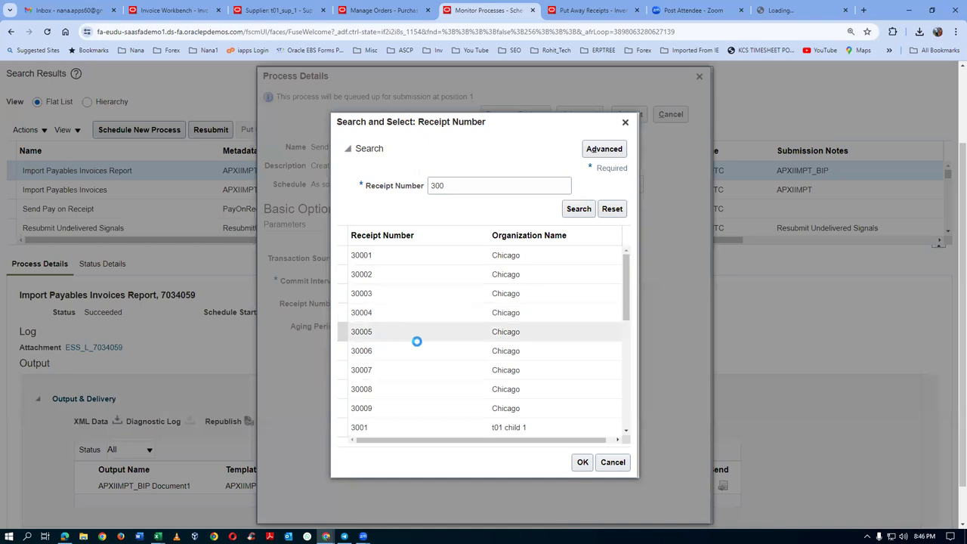
pyautogui.click(495, 188)
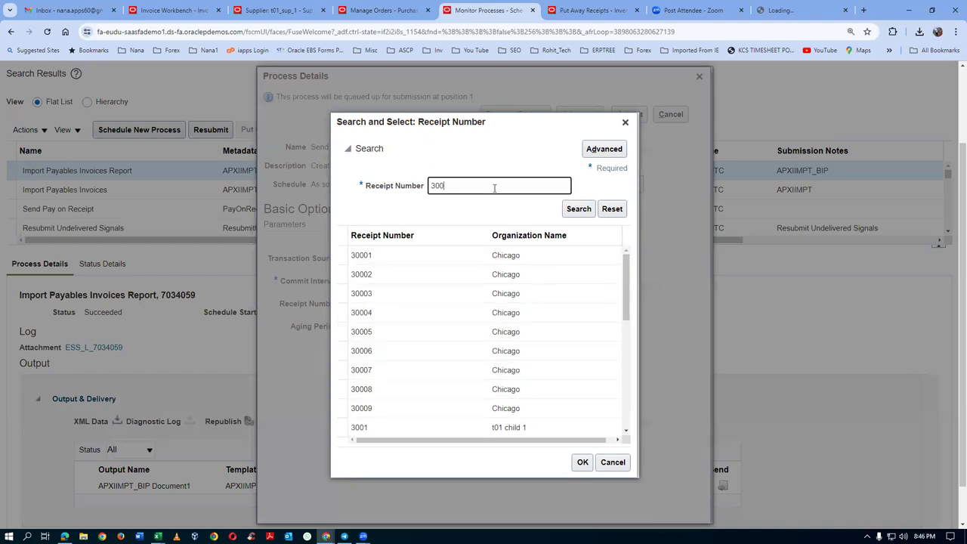
pyautogui.write('2')
pyautogui.click(578, 209)
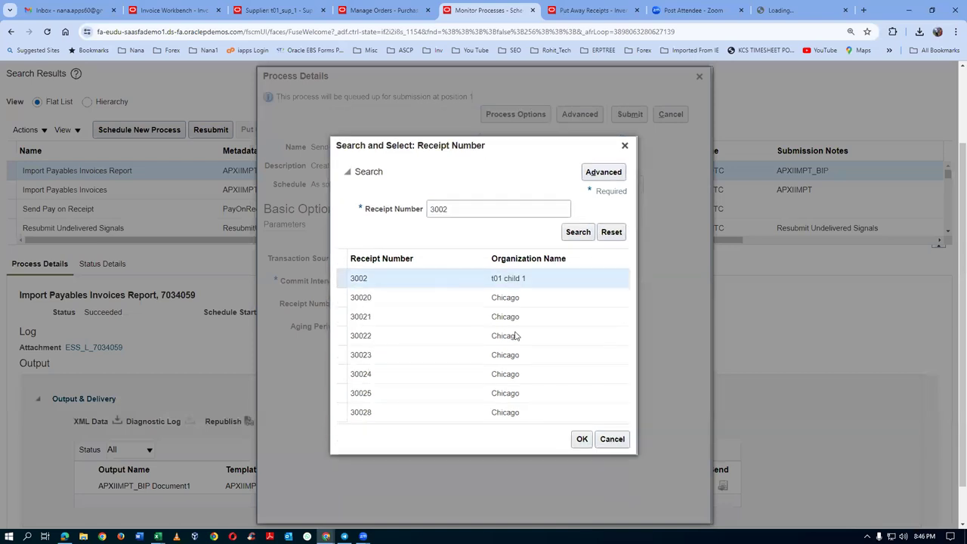
pyautogui.click(580, 439)
pyautogui.click(397, 259)
pyautogui.click(400, 279)
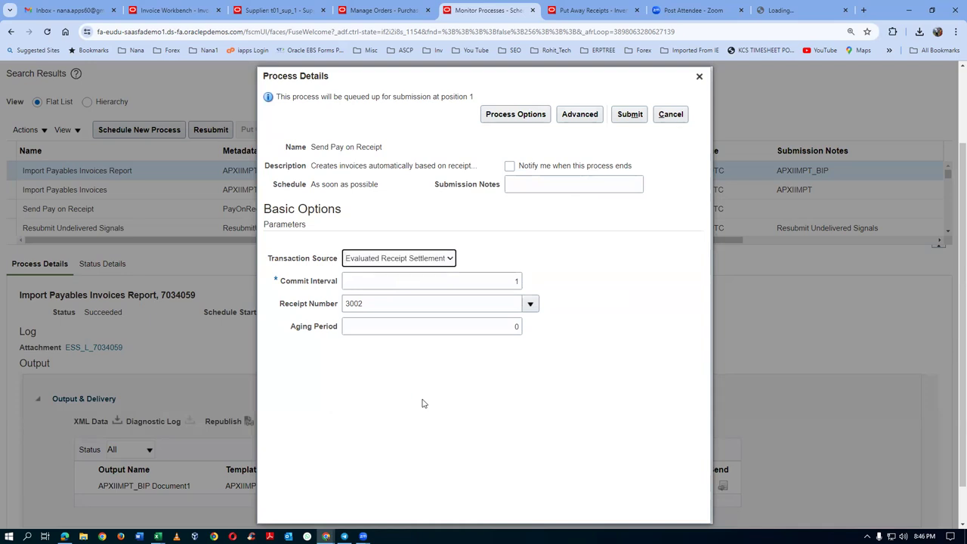
pyautogui.click(630, 114)
pyautogui.click(625, 199)
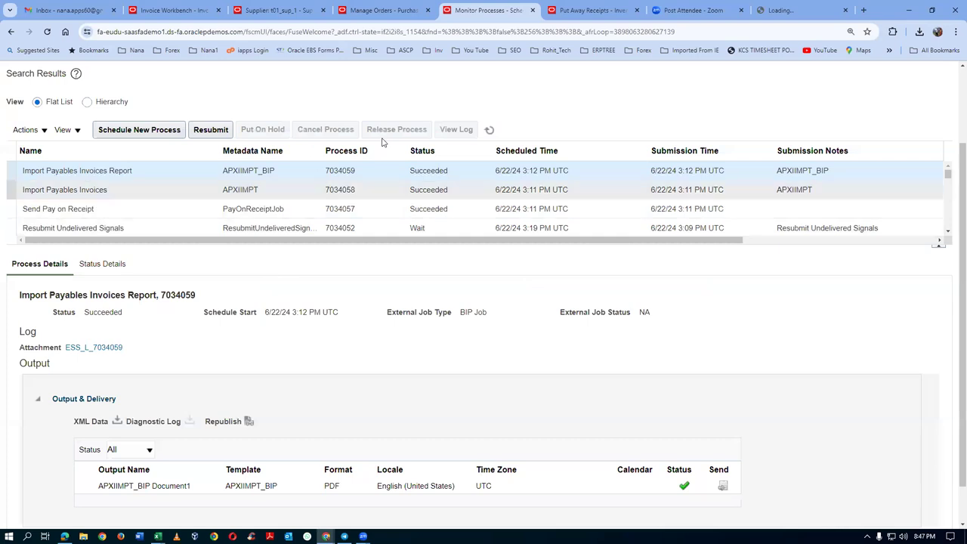
# Refresh the scheduled processes list and check the status and details of the submitted Send Pay on Receipt run
pyautogui.click(490, 130)
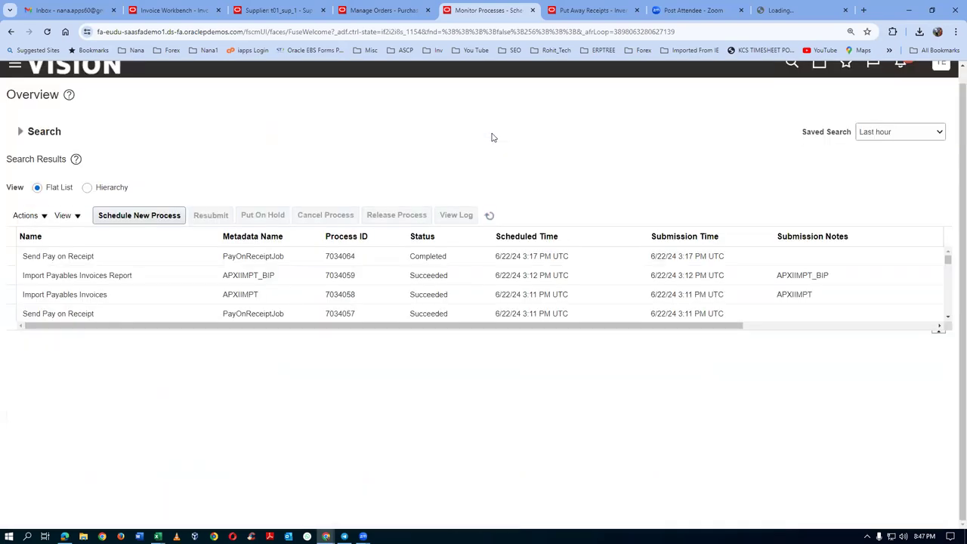
pyautogui.click(488, 216)
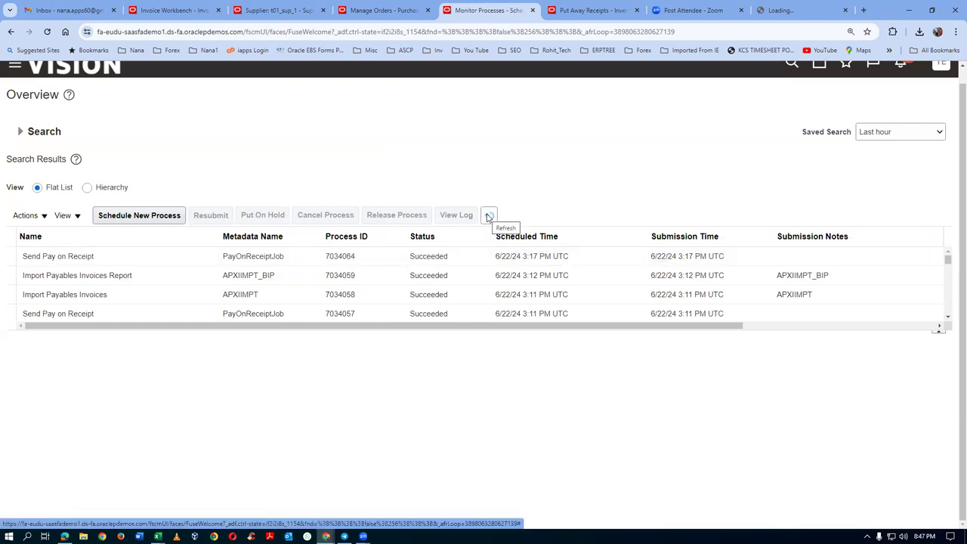
pyautogui.click(489, 216)
pyautogui.click(489, 217)
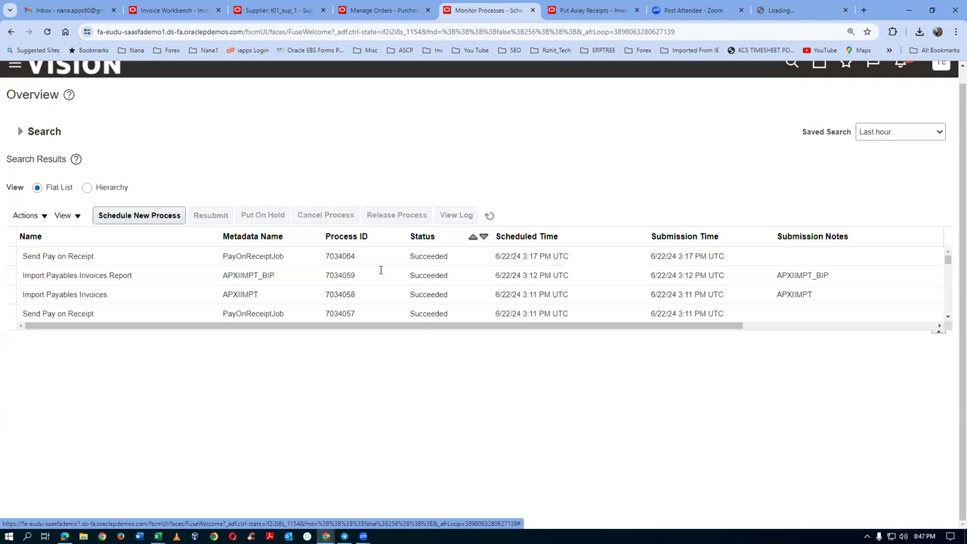
pyautogui.click(179, 318)
pyautogui.click(160, 257)
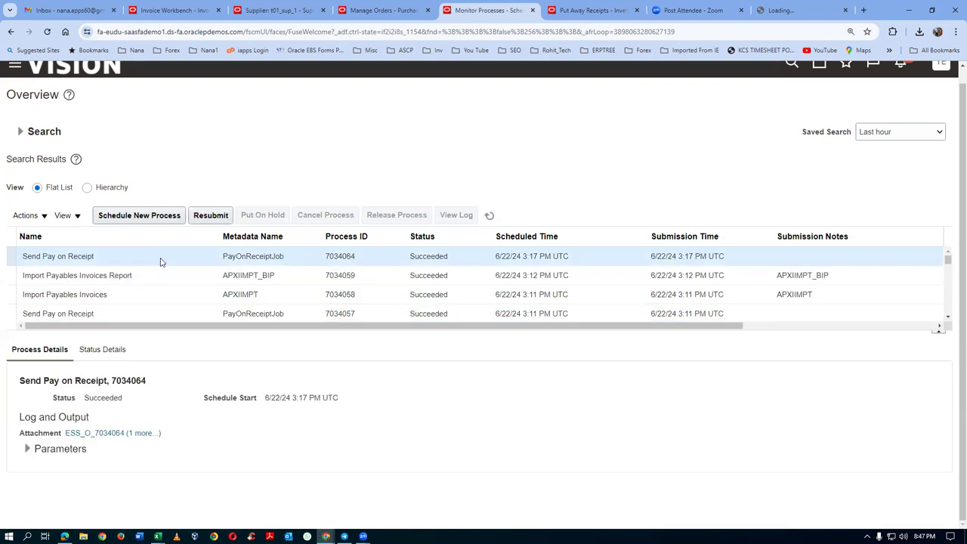
pyautogui.click(489, 216)
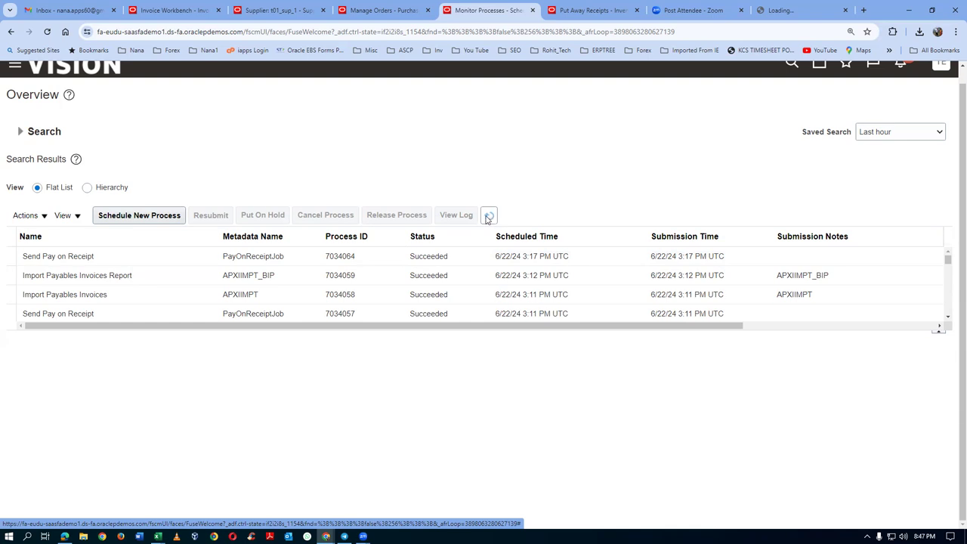
# Schedule another Send Pay on Receipt process using Evaluated Receipt Settlement and receipt 3002 of t01 child 1, and submit it
pyautogui.click(139, 215)
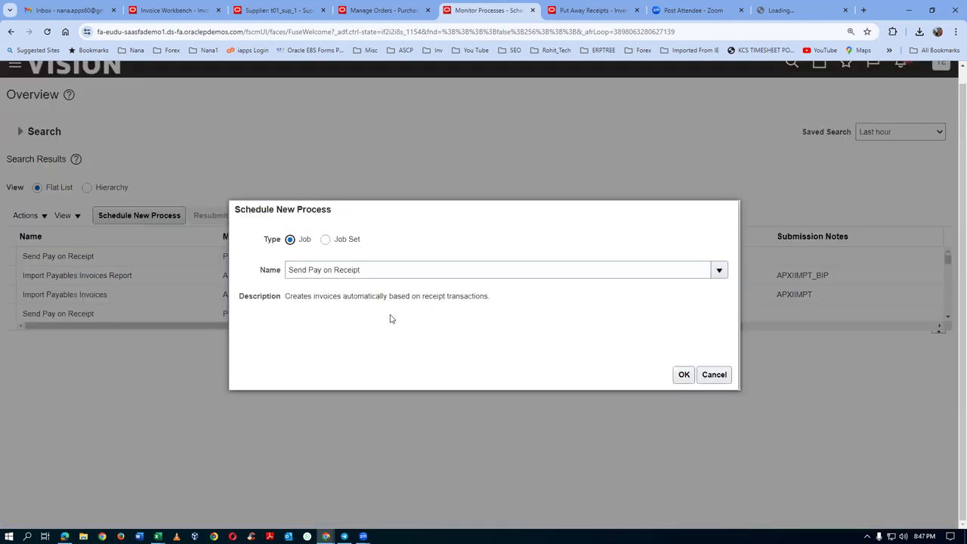
pyautogui.click(683, 374)
pyautogui.click(420, 258)
pyautogui.click(414, 281)
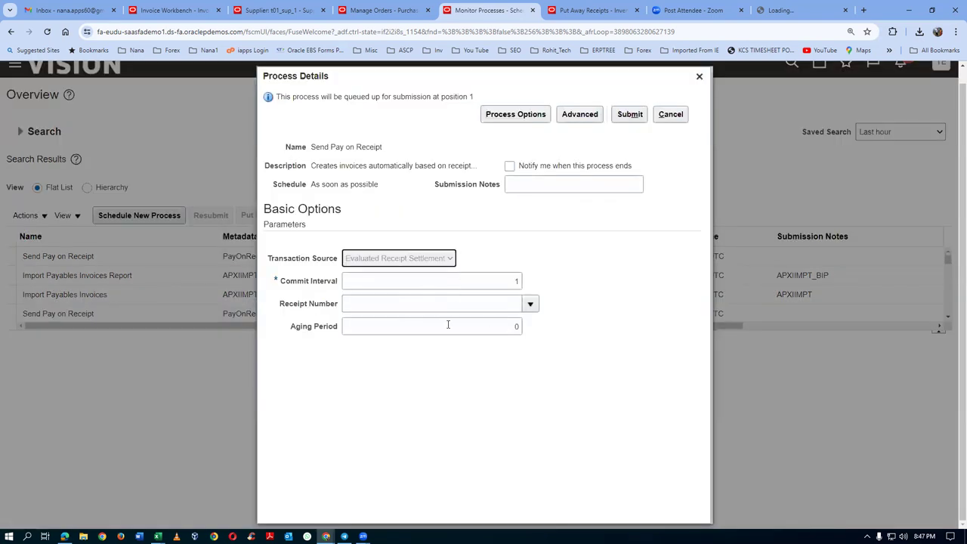
pyautogui.click(457, 304)
pyautogui.write('3002')
pyautogui.press('Tab')
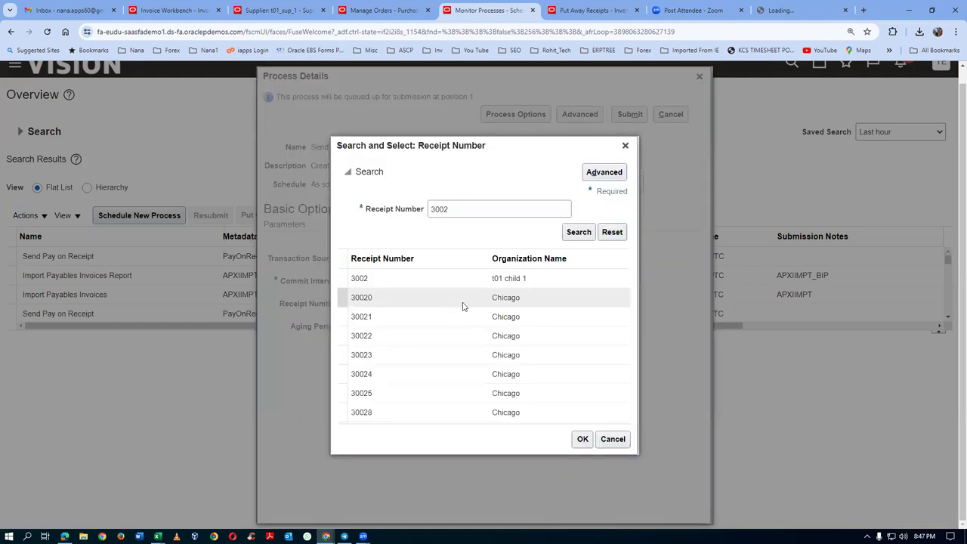
pyautogui.click(468, 283)
pyautogui.click(582, 439)
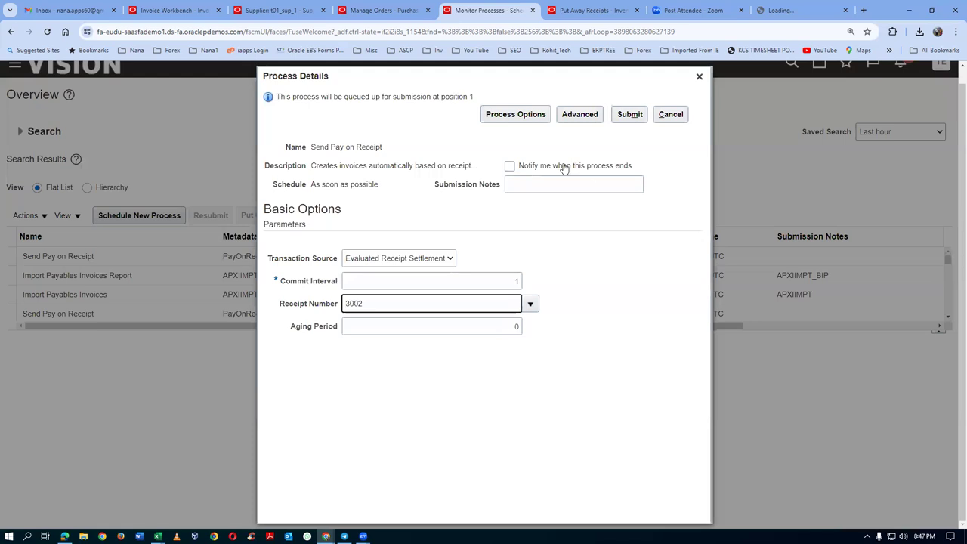
pyautogui.click(630, 114)
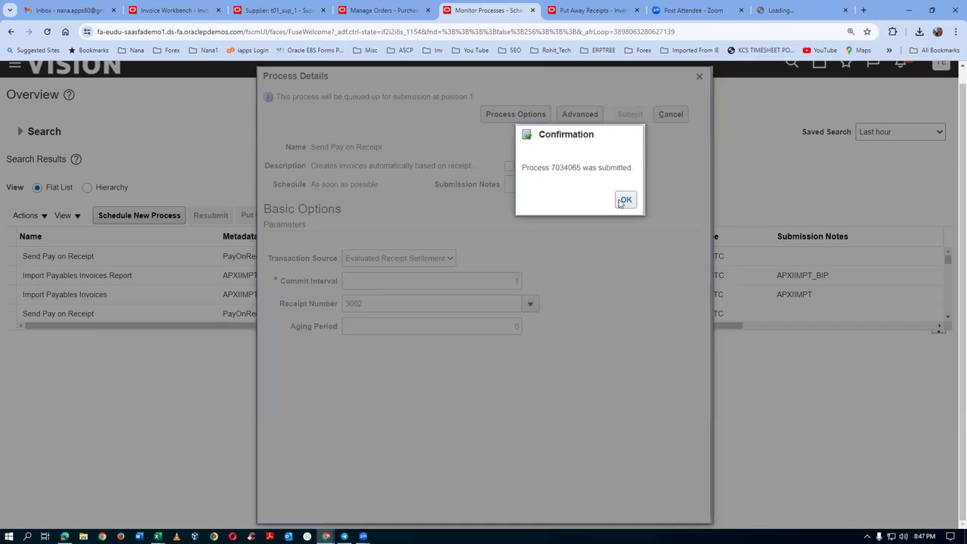
pyautogui.click(623, 201)
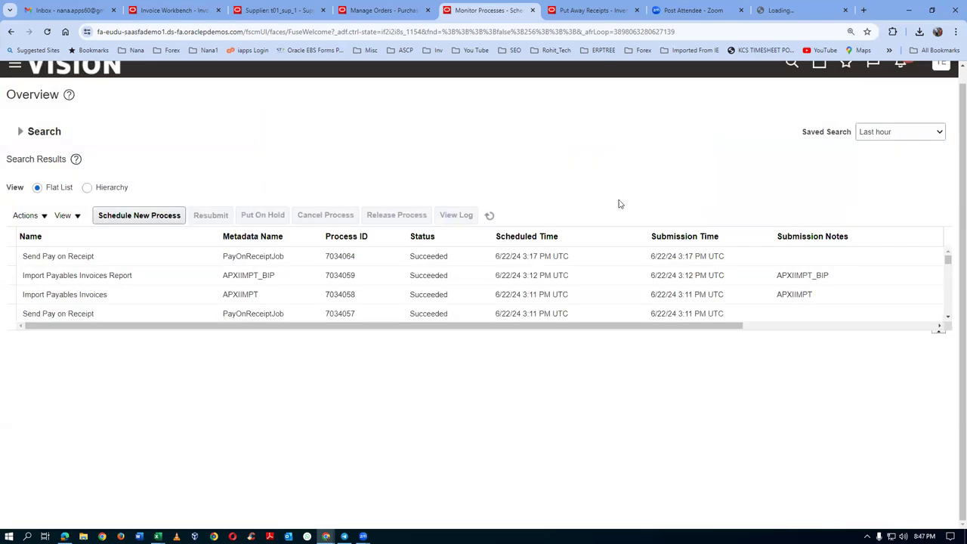
# Refresh the process list until the second Send Pay on Receipt run reaches its final status
pyautogui.click(493, 217)
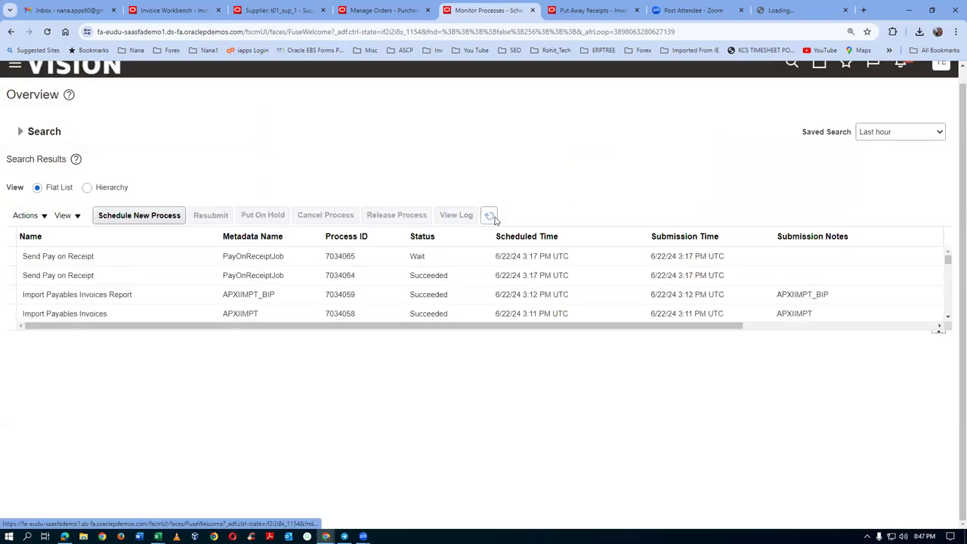
pyautogui.click(492, 217)
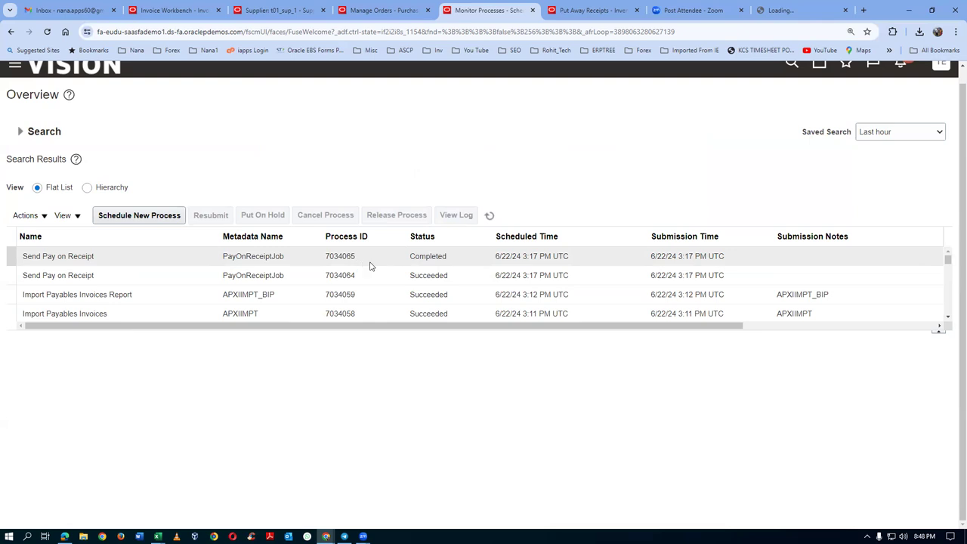
pyautogui.click(489, 219)
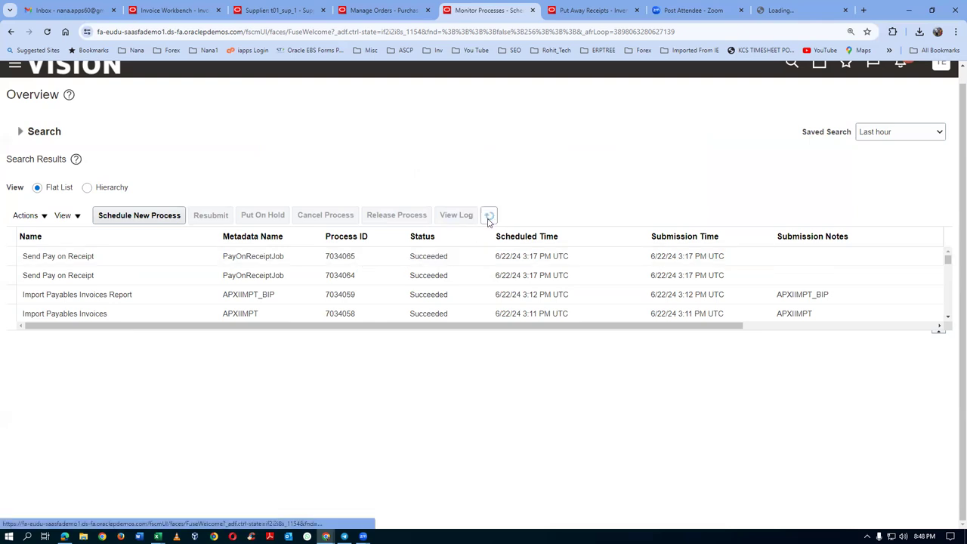
pyautogui.click(490, 219)
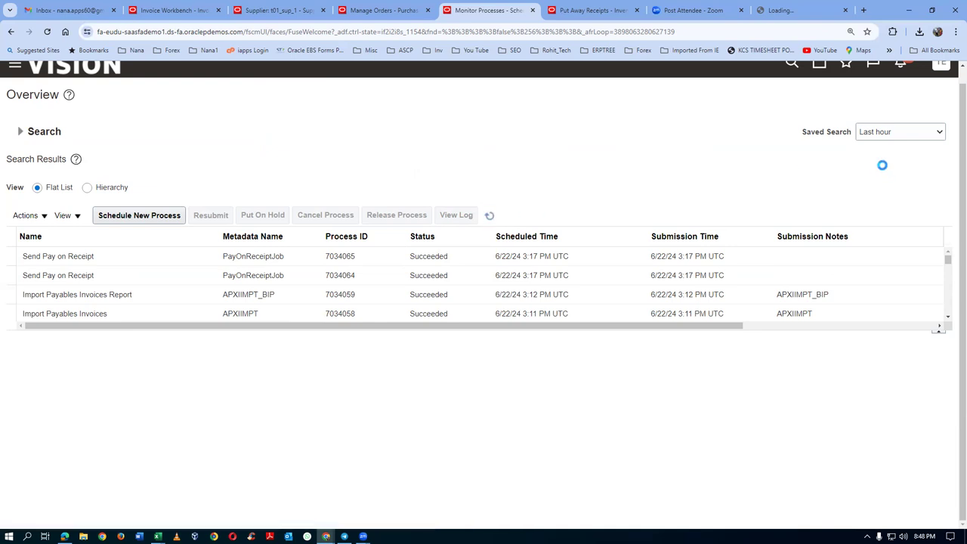
# Sign out of the Oracle Fusion session and confirm the sign-out
pyautogui.scroll(1, 941, 151)
pyautogui.click(938, 76)
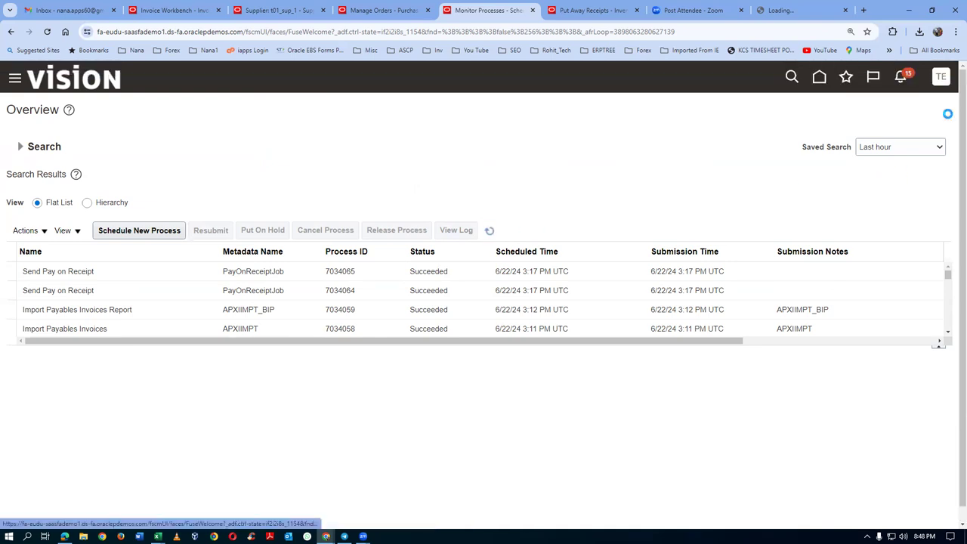
pyautogui.click(924, 111)
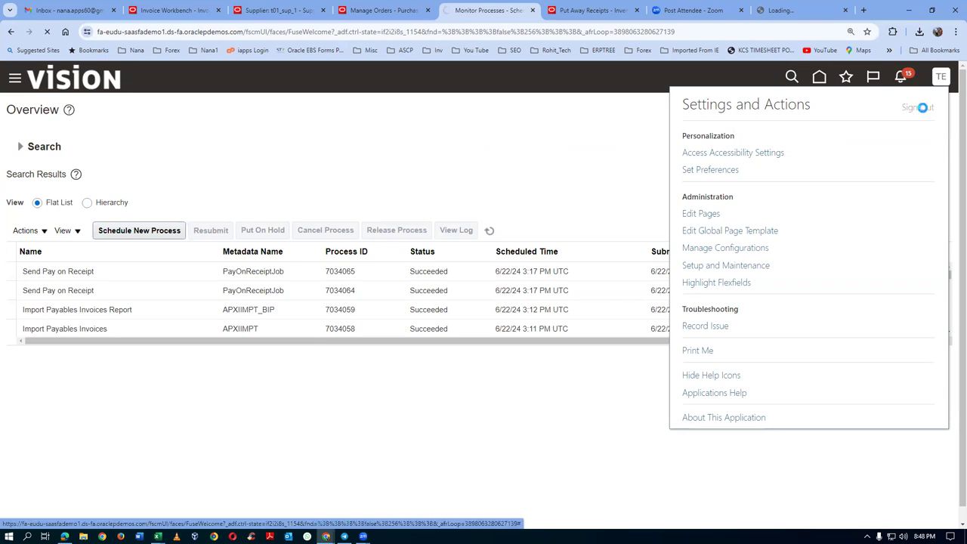
pyautogui.click(464, 269)
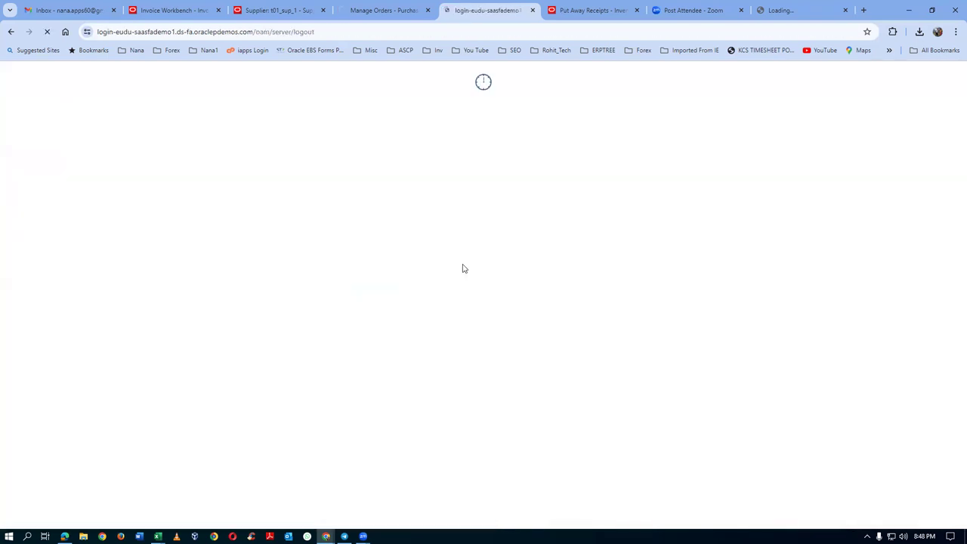
# Close the leftover Manage Orders, supplier, Invoice Workbench and Put Away Receipts pages, keeping only the sign-in page
pyautogui.click(387, 11)
pyautogui.click(428, 10)
pyautogui.click(295, 10)
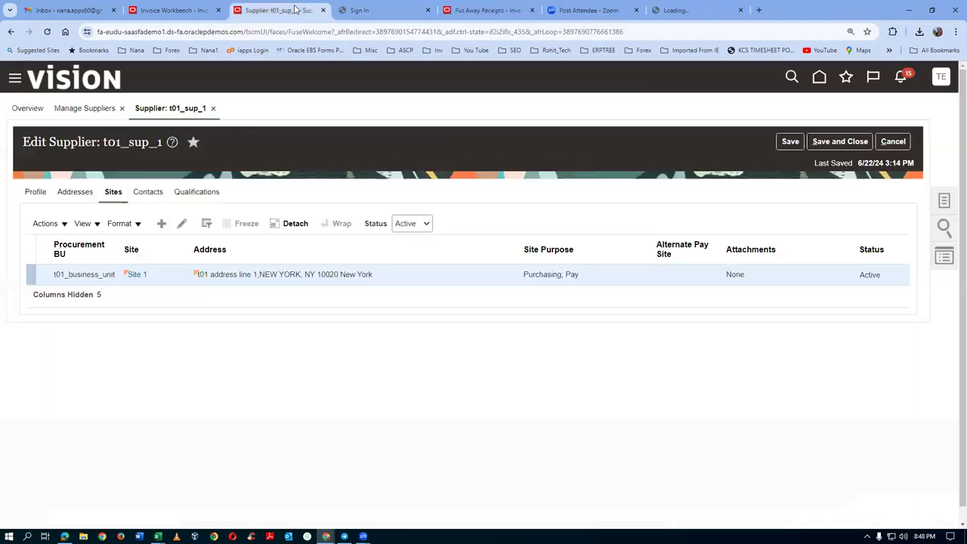
pyautogui.click(323, 10)
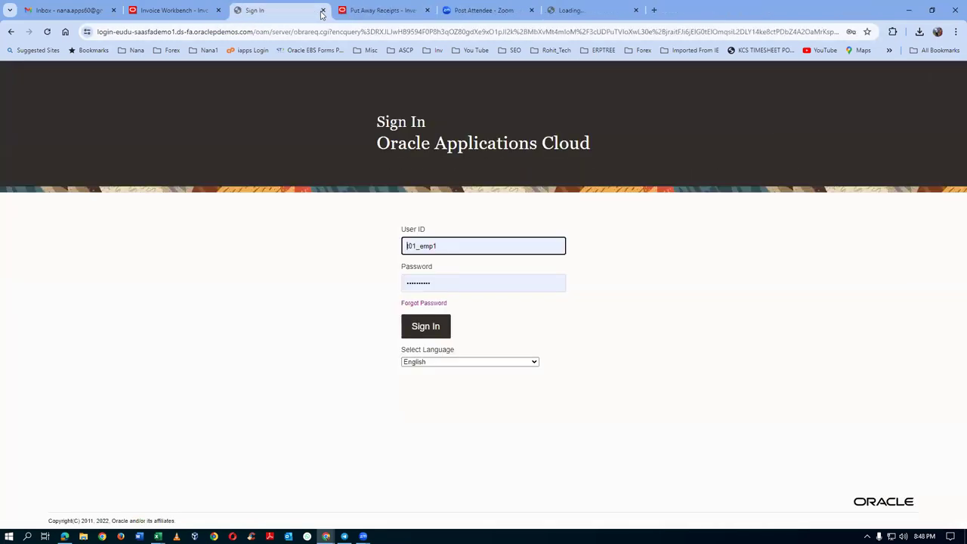
pyautogui.click(191, 11)
pyautogui.click(218, 9)
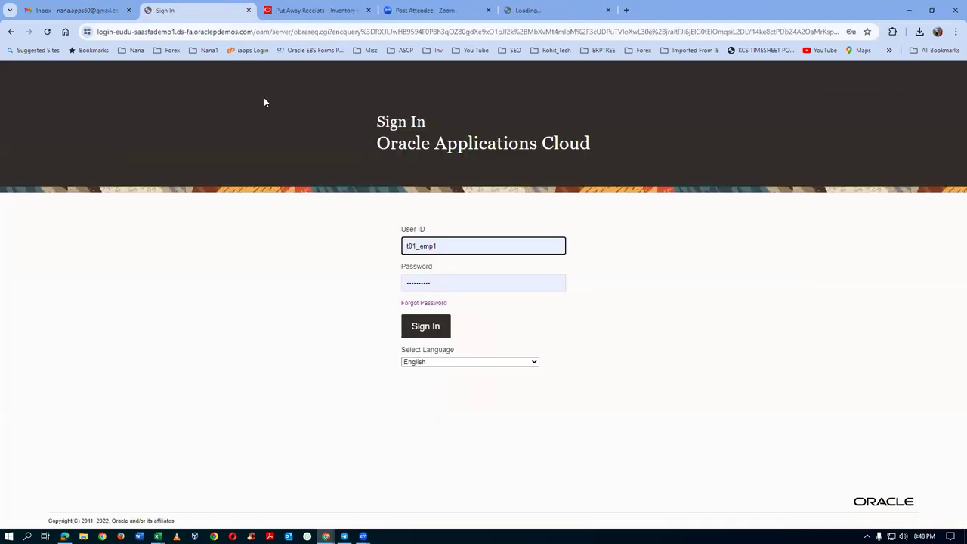
pyautogui.click(313, 10)
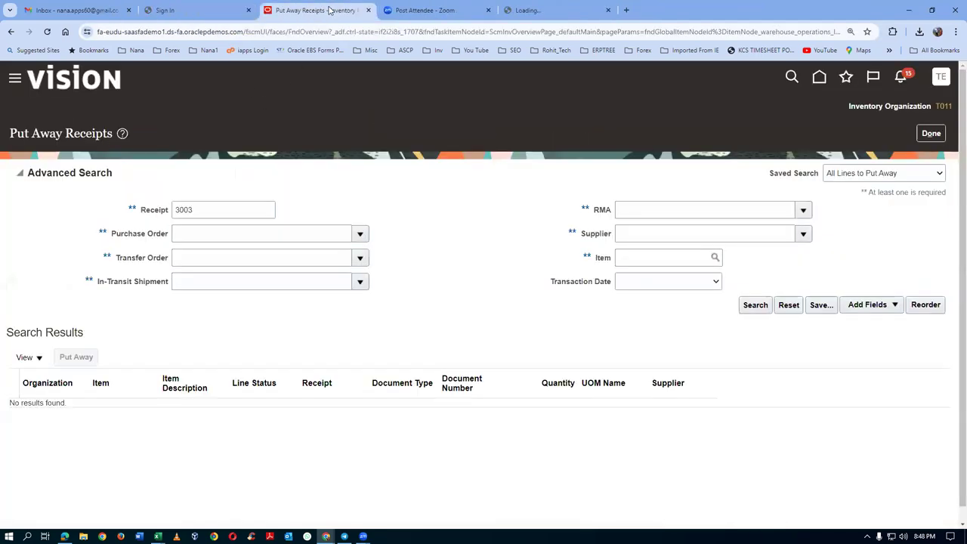
pyautogui.click(368, 9)
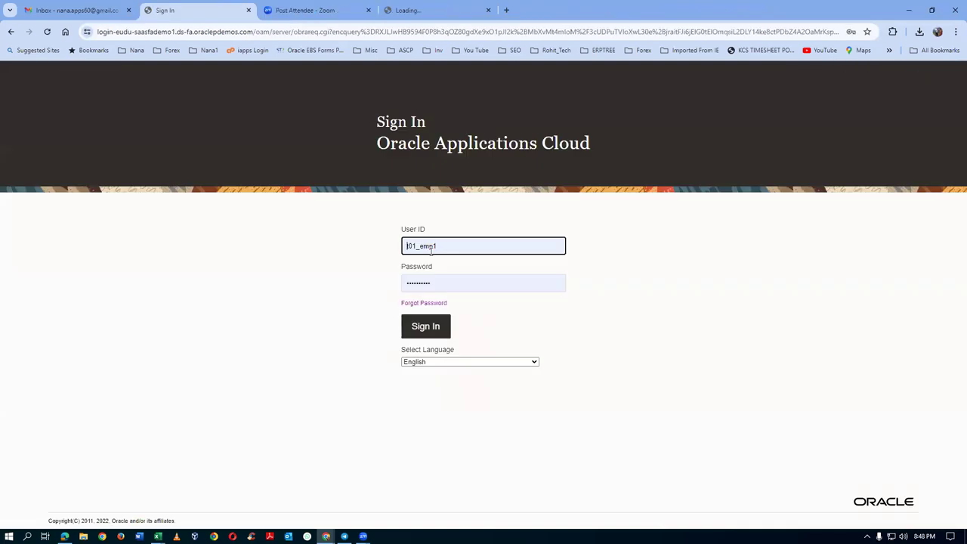
# Sign in again with the saved credentials and open Receive Expected Shipments among the Receipts tasks of Inventory Management
pyautogui.click(437, 327)
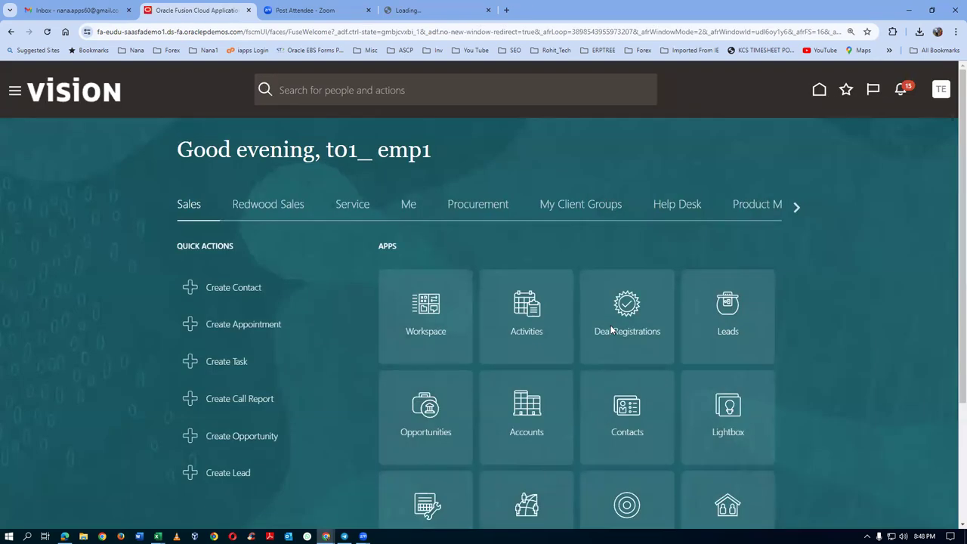
pyautogui.click(846, 92)
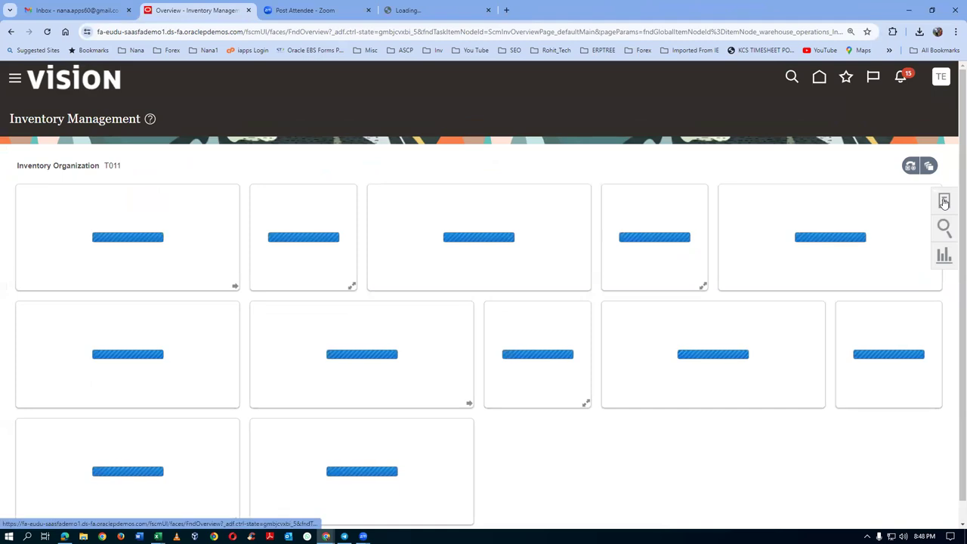
pyautogui.click(943, 200)
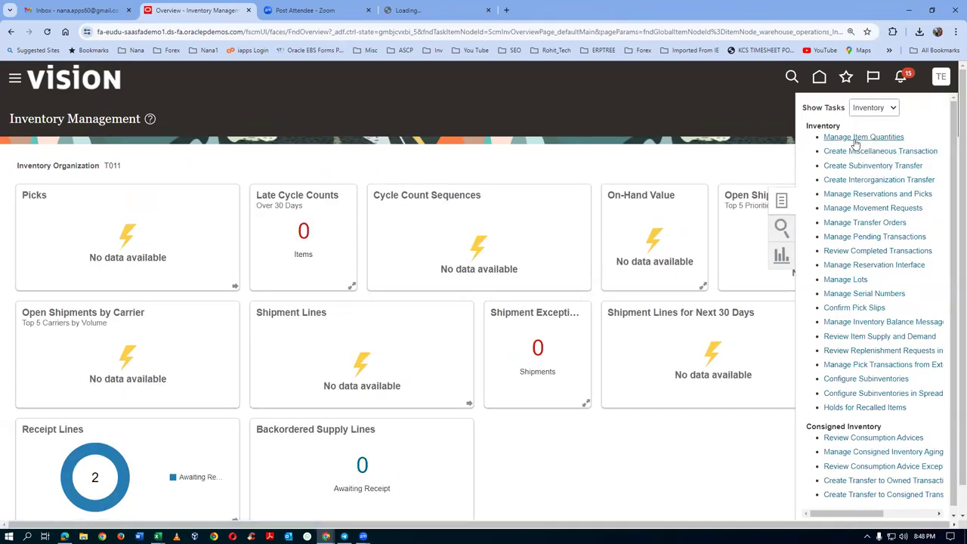
pyautogui.click(874, 107)
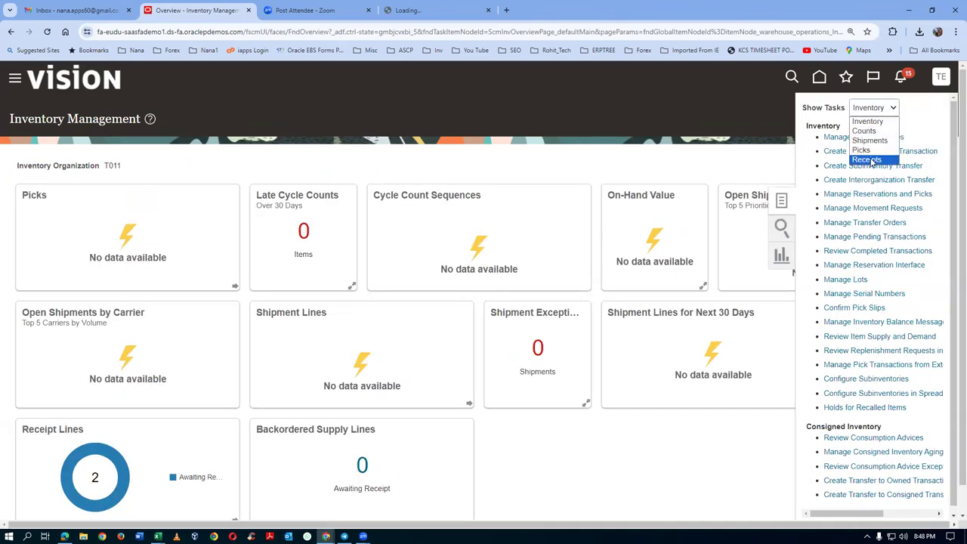
pyautogui.click(872, 160)
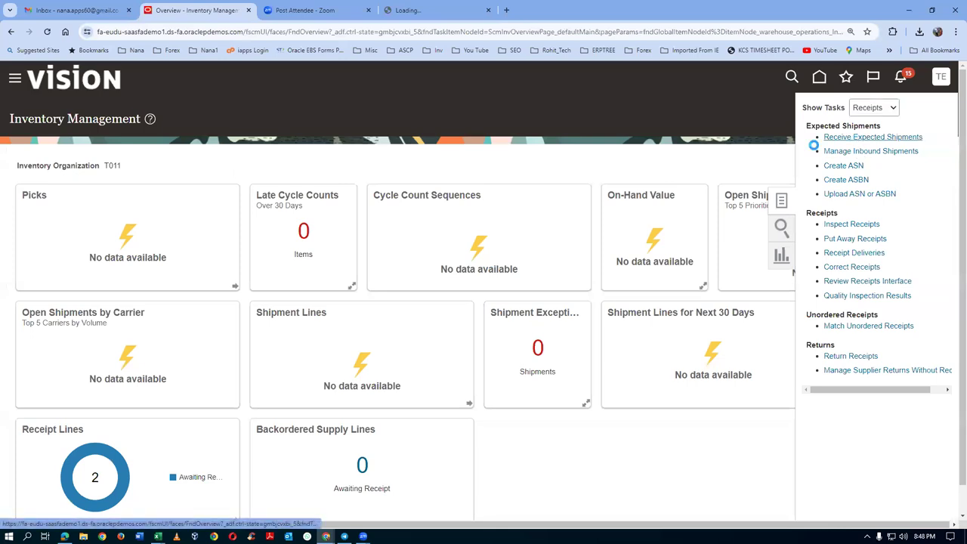
# Search the expected shipments for purchase order 2001 and select its line
pyautogui.click(282, 208)
pyautogui.write('2001')
pyautogui.press('Tab')
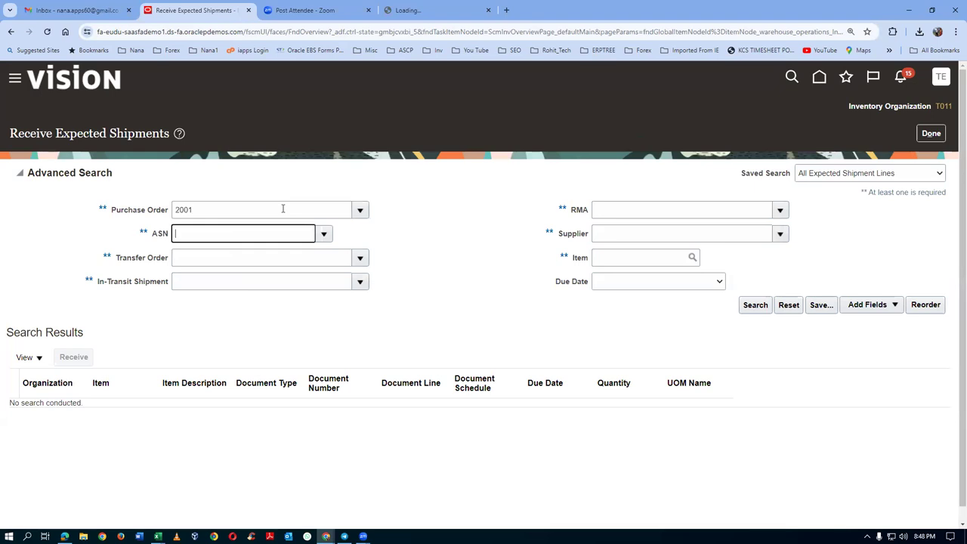
pyautogui.click(756, 305)
pyautogui.click(219, 281)
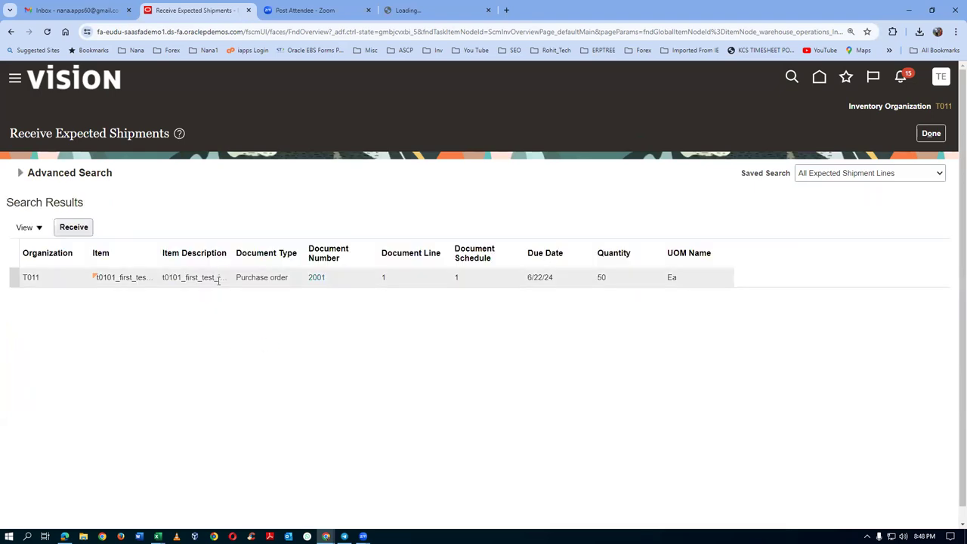
# Receive a quantity of 15 on the purchase order 2001 line and start creating the receipt
pyautogui.click(73, 229)
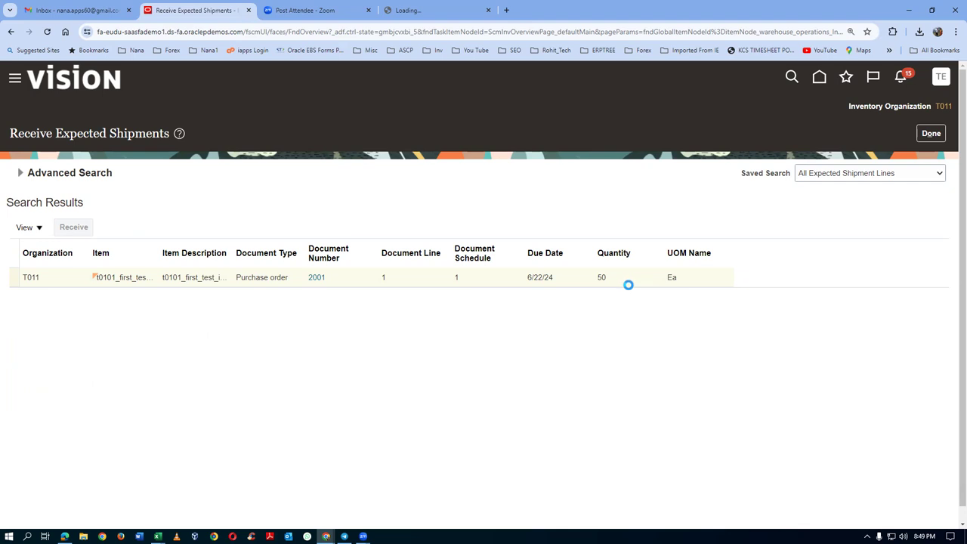
pyautogui.click(236, 239)
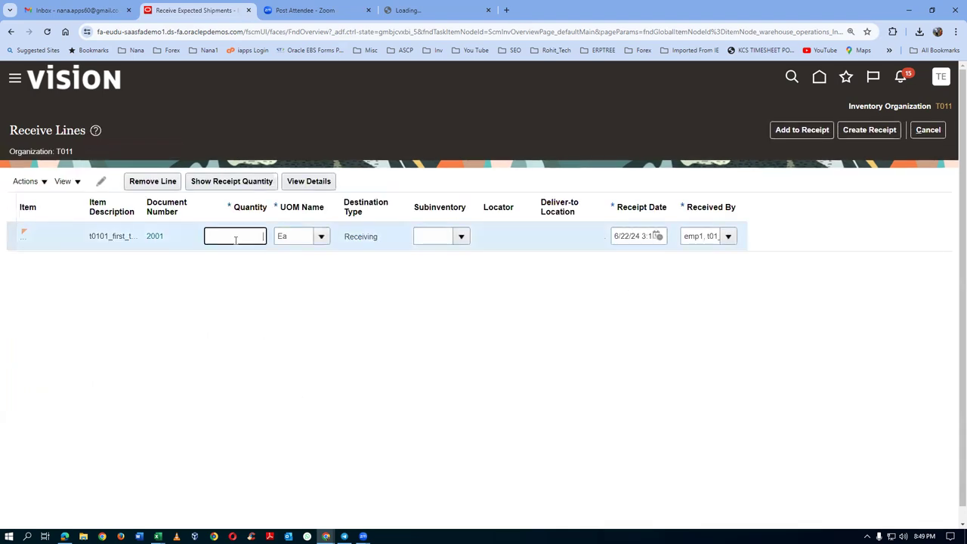
pyautogui.write('15')
pyautogui.press('Tab')
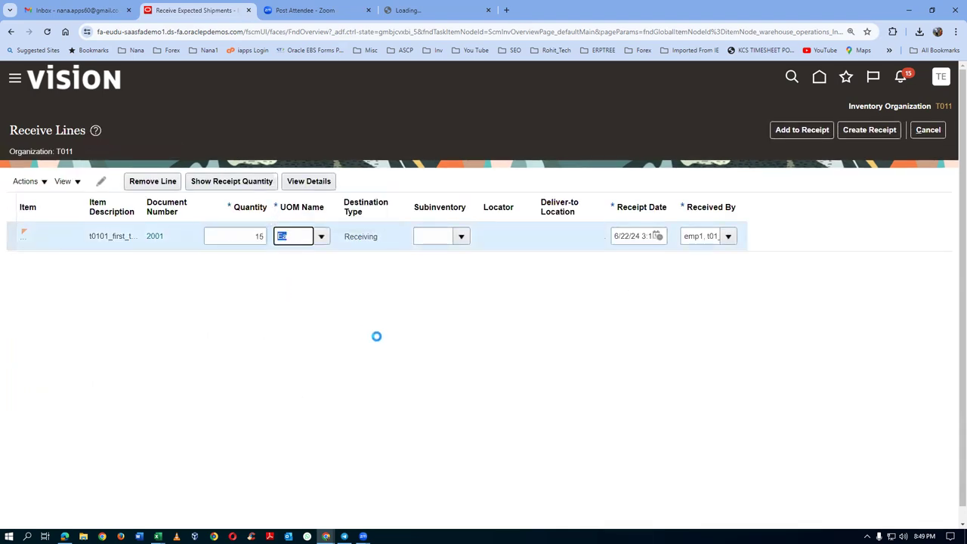
pyautogui.click(853, 134)
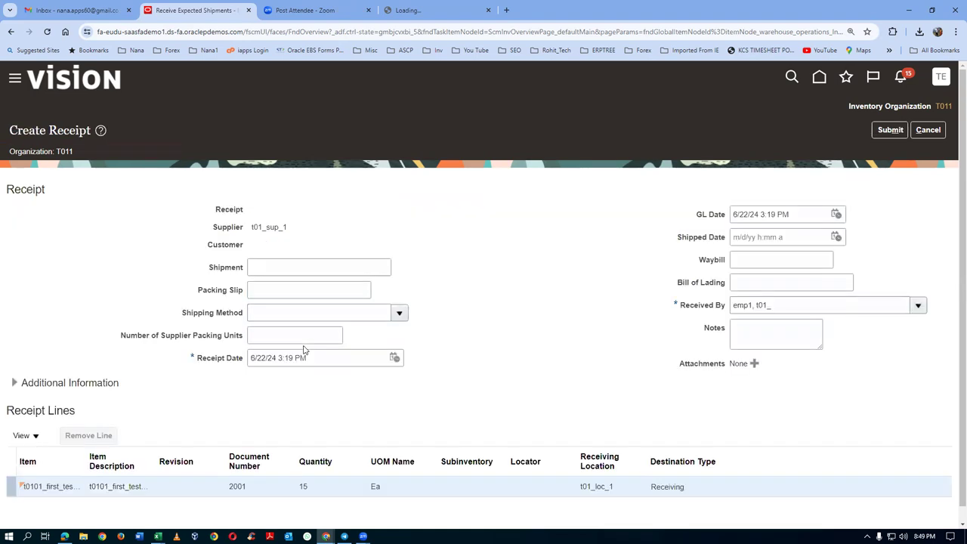
# Enter packing slip pack_456 on the receipt, submit it and leave Receive Expected Shipments
pyautogui.click(295, 297)
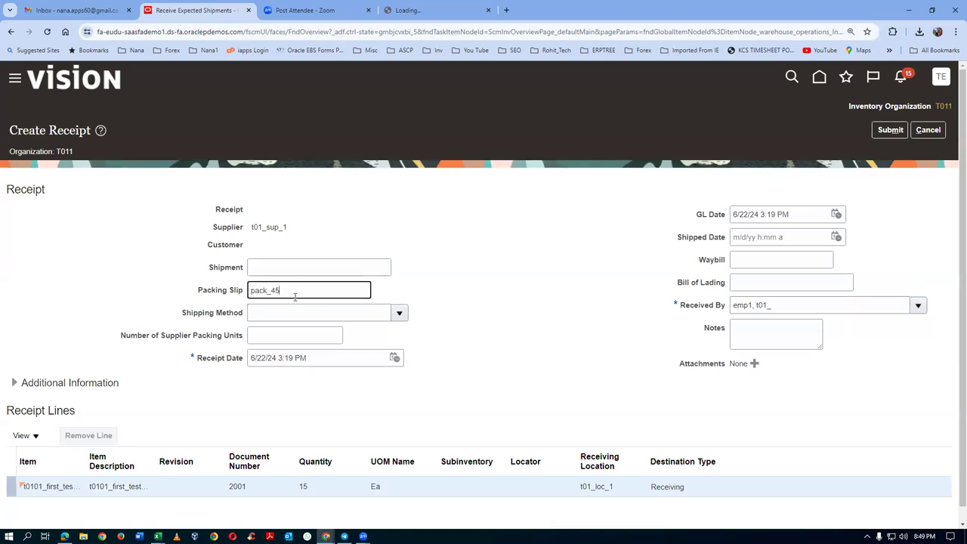
pyautogui.press('Tab')
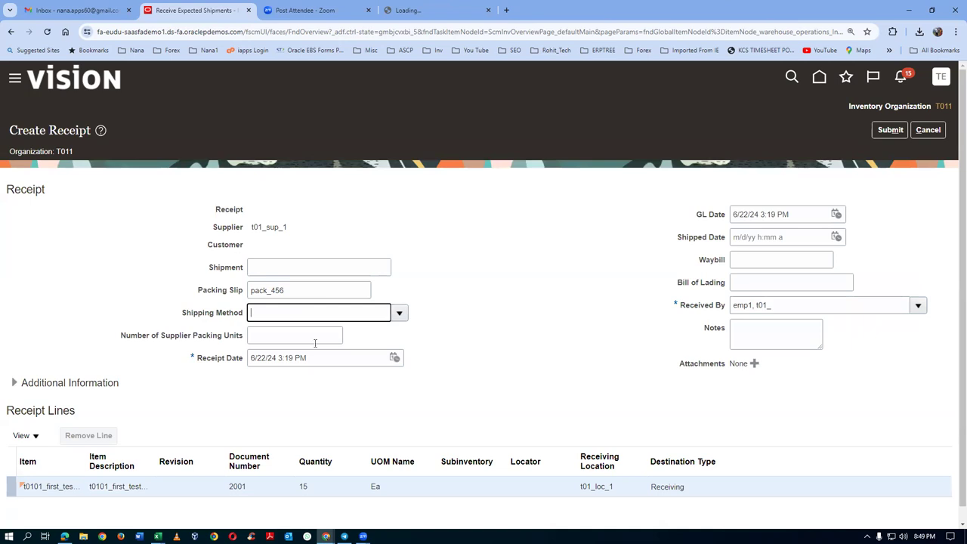
pyautogui.click(892, 131)
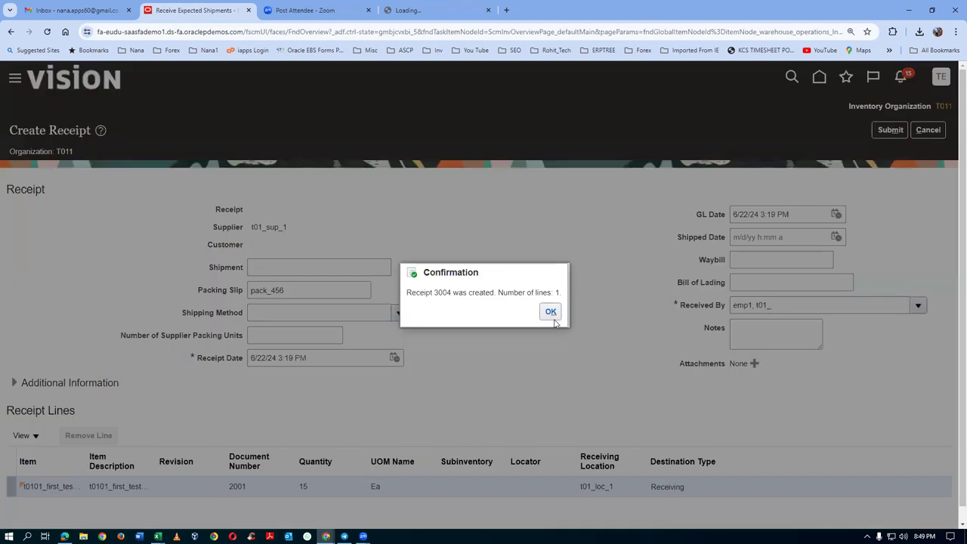
pyautogui.click(551, 313)
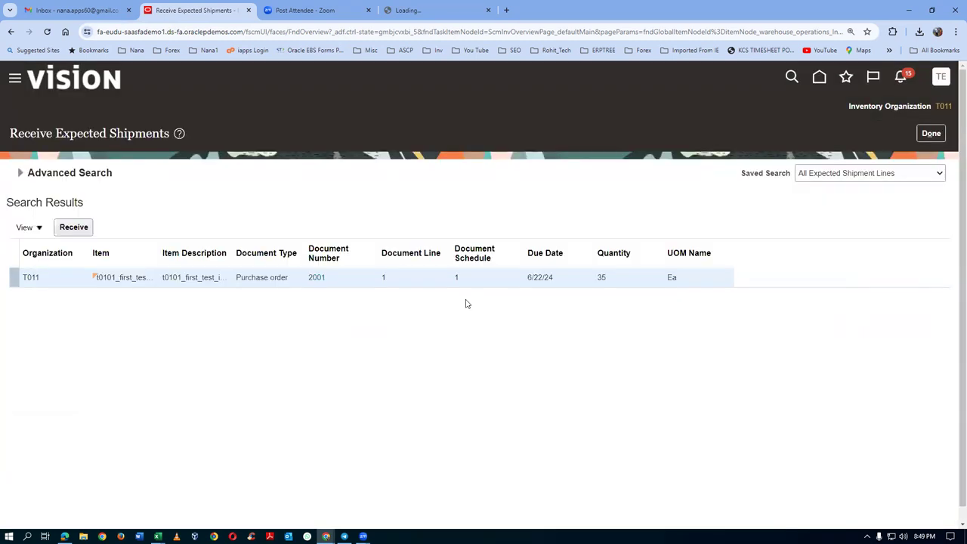
pyautogui.click(930, 134)
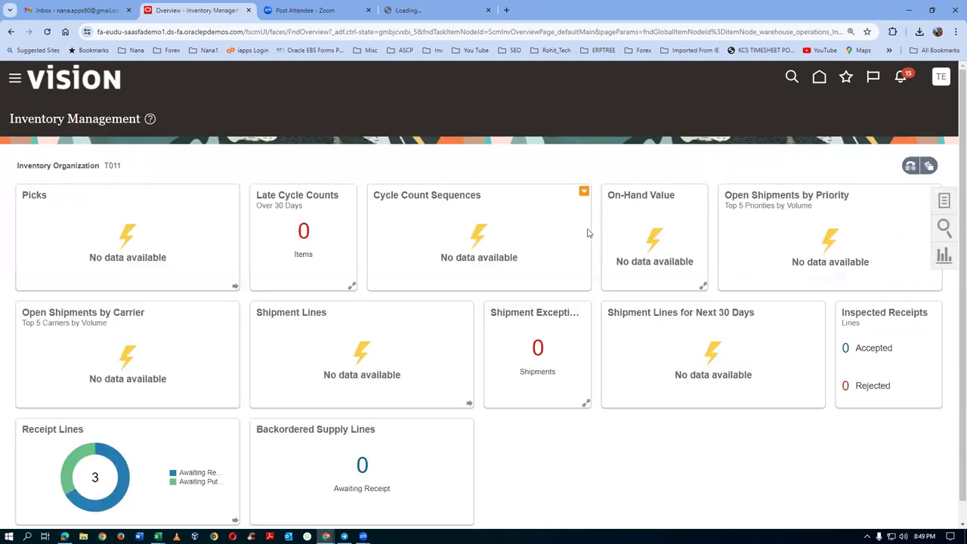
# Open Put Away Receipts from the inventory tasks and search for receipt 3004
pyautogui.click(944, 207)
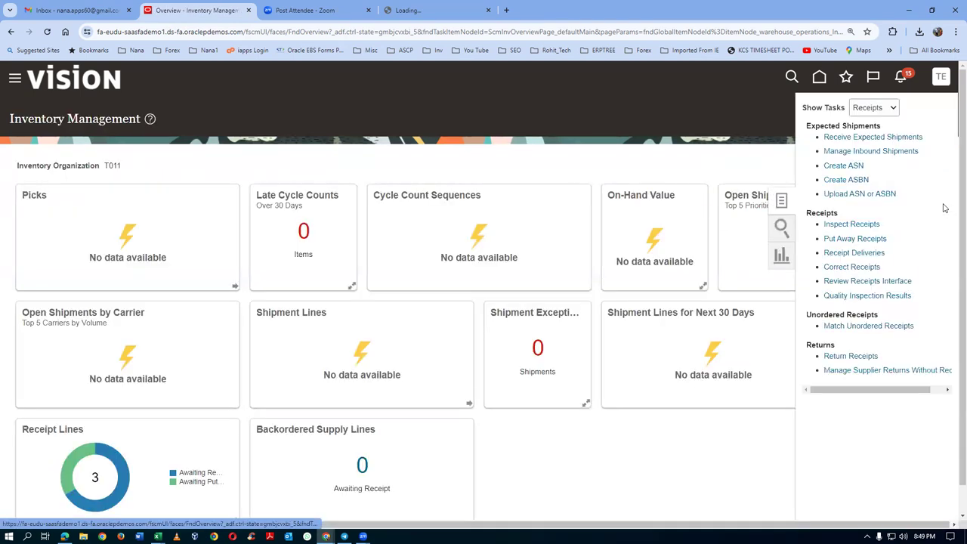
pyautogui.click(854, 238)
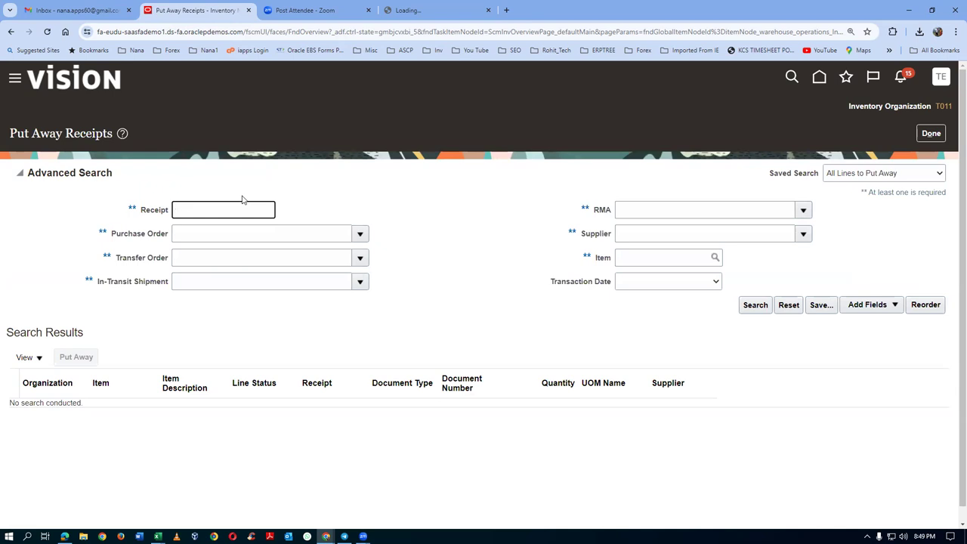
pyautogui.write('3004')
pyautogui.press('Tab')
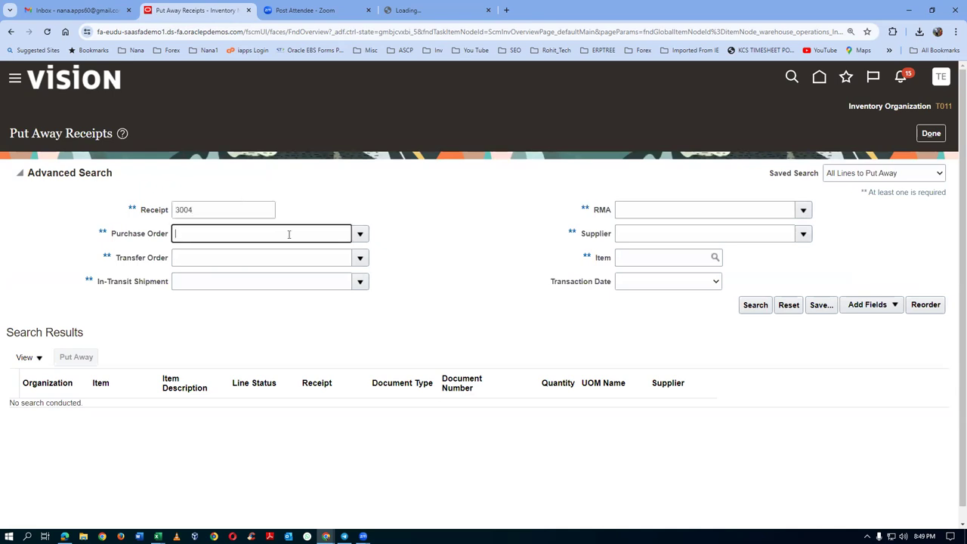
pyautogui.click(755, 305)
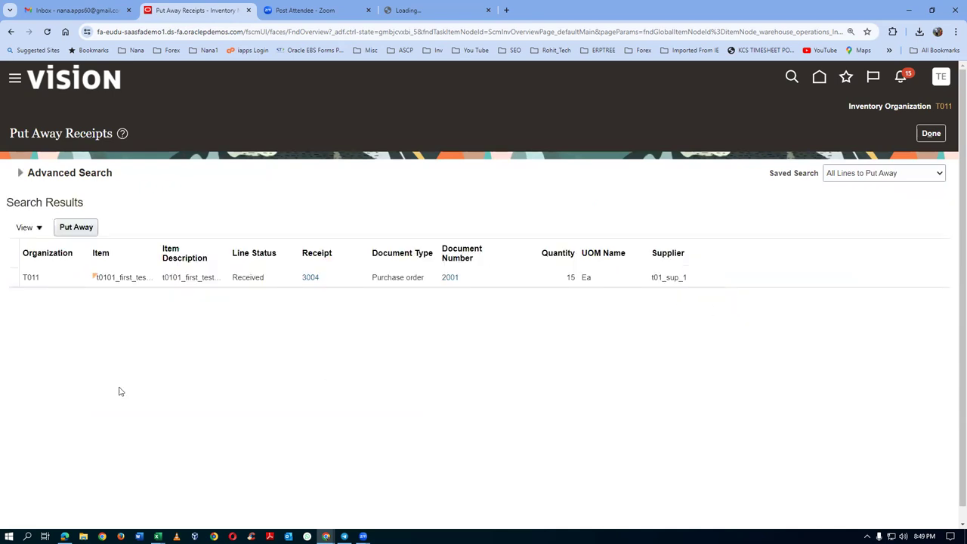
# Put away the line of receipt 3004 into subinventory t011_RMS, submitting and confirming the transaction
pyautogui.click(143, 277)
pyautogui.click(78, 233)
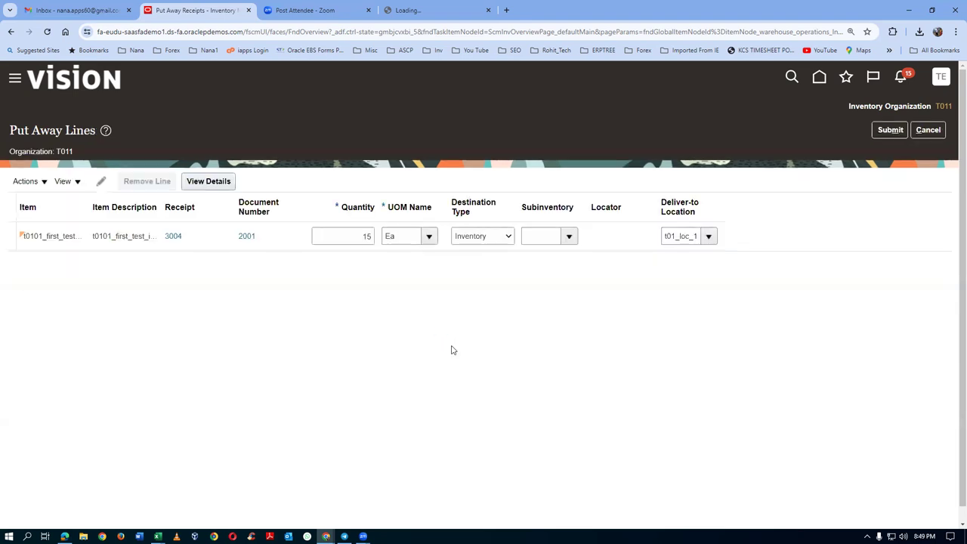
pyautogui.click(567, 258)
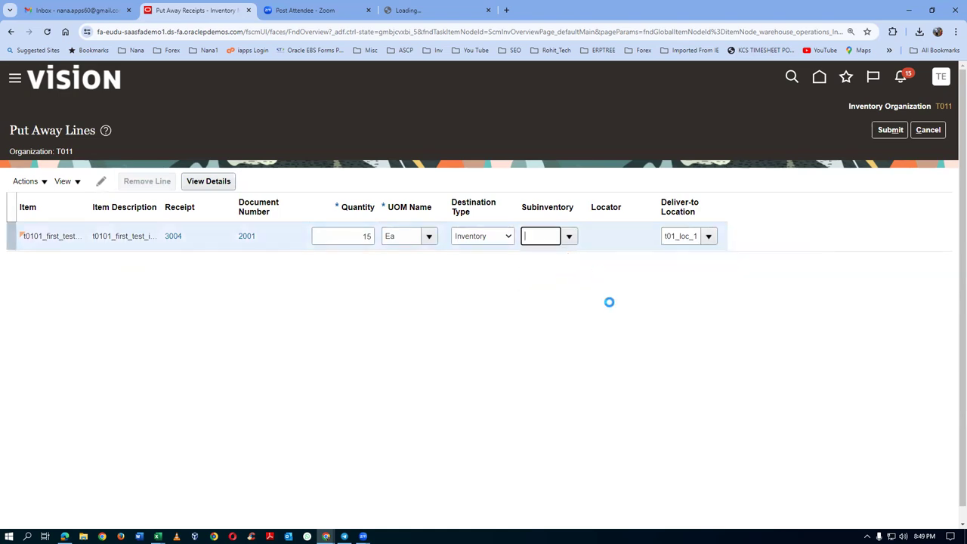
pyautogui.click(892, 130)
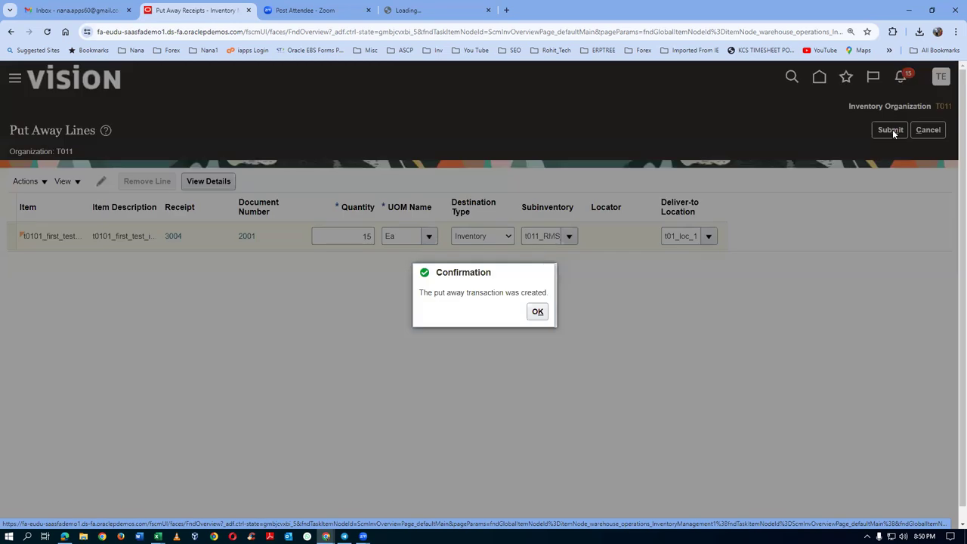
pyautogui.click(536, 315)
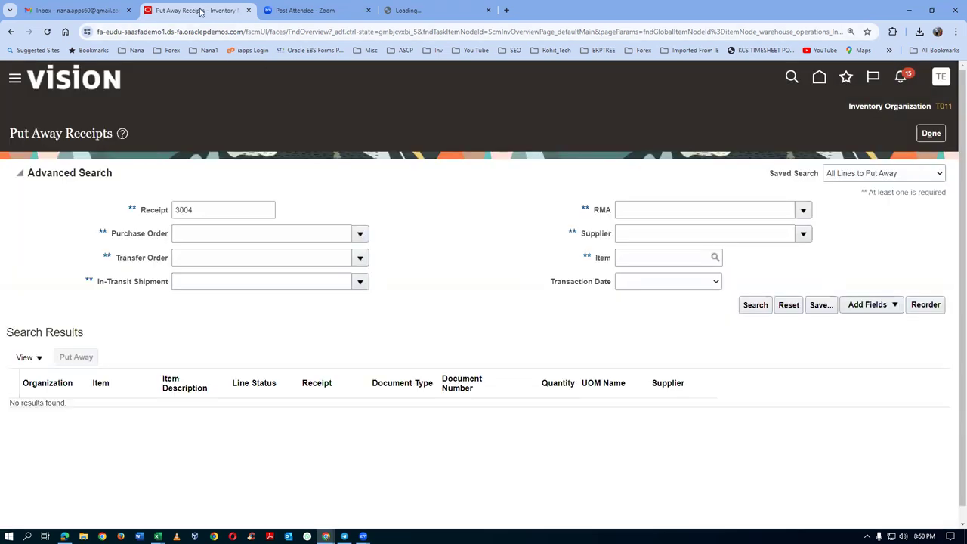
# Duplicate the Put Away Receipts page in the browser and open Scheduled Processes from the Tools apps
pyautogui.rightClick(198, 11)
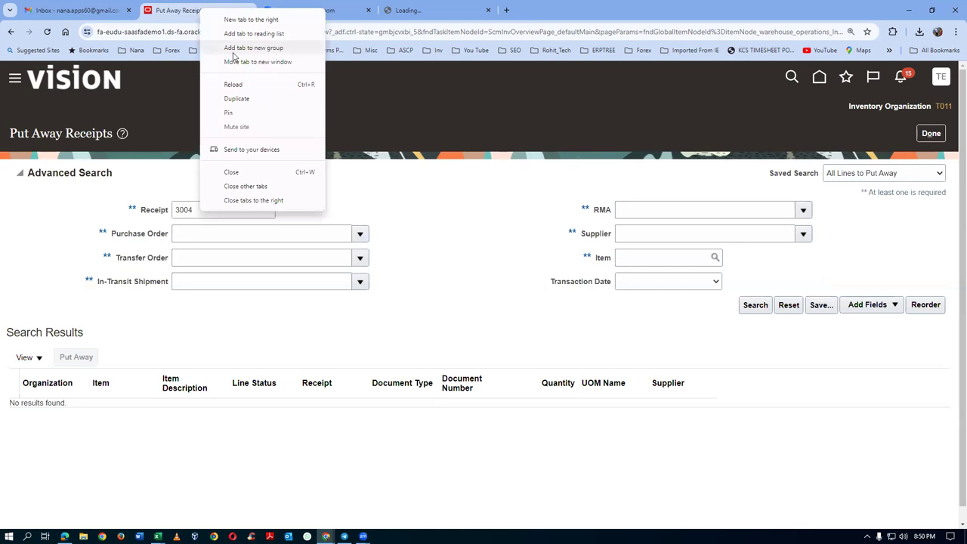
pyautogui.click(259, 99)
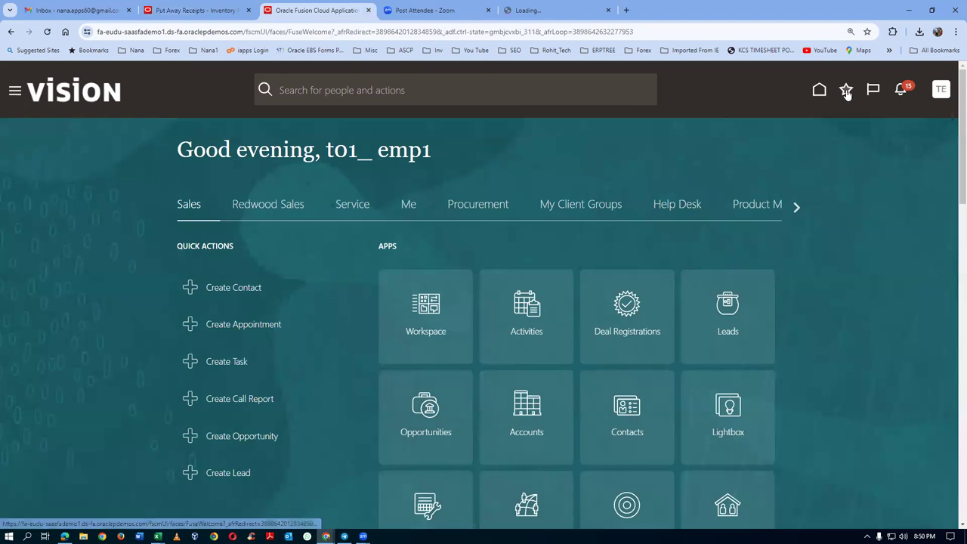
pyautogui.click(847, 92)
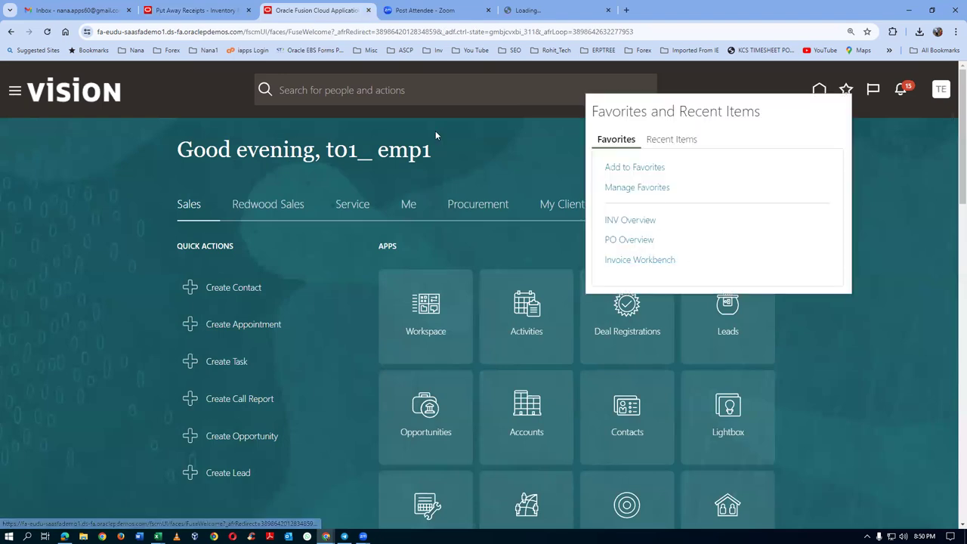
pyautogui.click(436, 135)
pyautogui.click(798, 208)
pyautogui.click(798, 209)
pyautogui.click(798, 209)
pyautogui.click(798, 209)
pyautogui.click(798, 208)
pyautogui.click(798, 209)
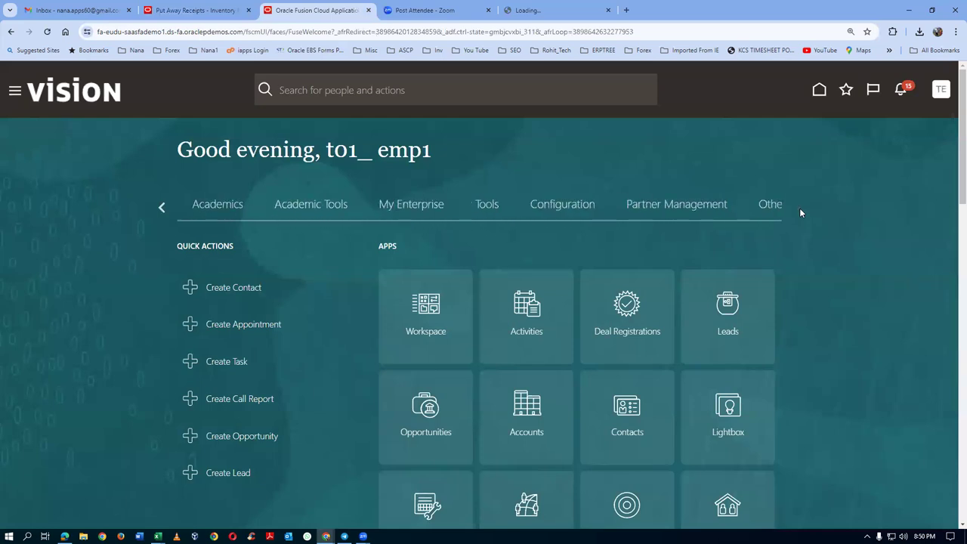
pyautogui.click(385, 206)
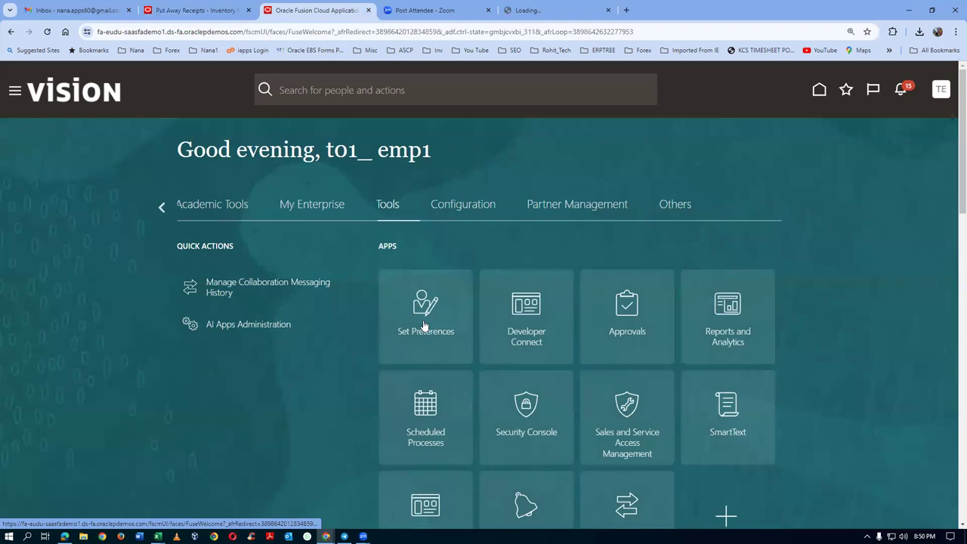
pyautogui.click(425, 416)
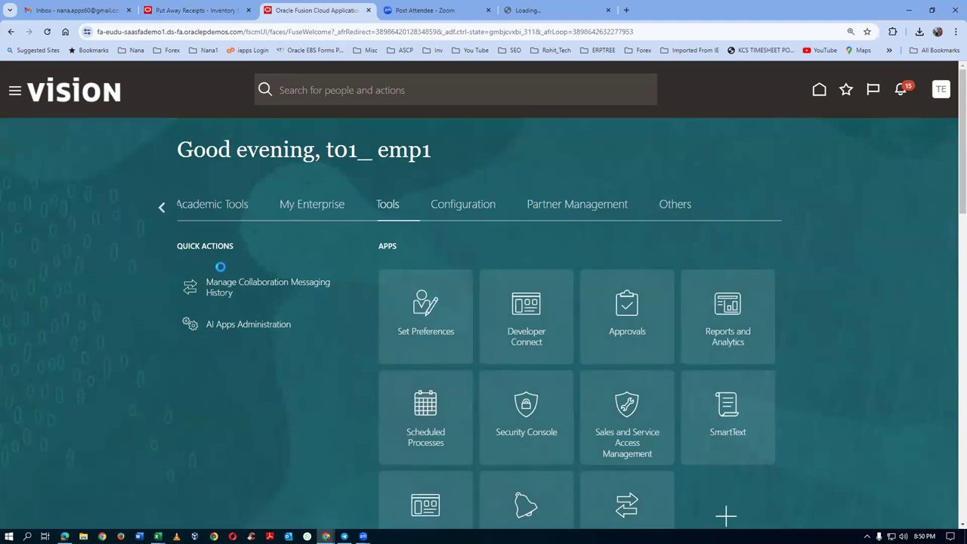
# Schedule a new job for the Send Pay on Receipt process and open its process details
pyautogui.click(139, 230)
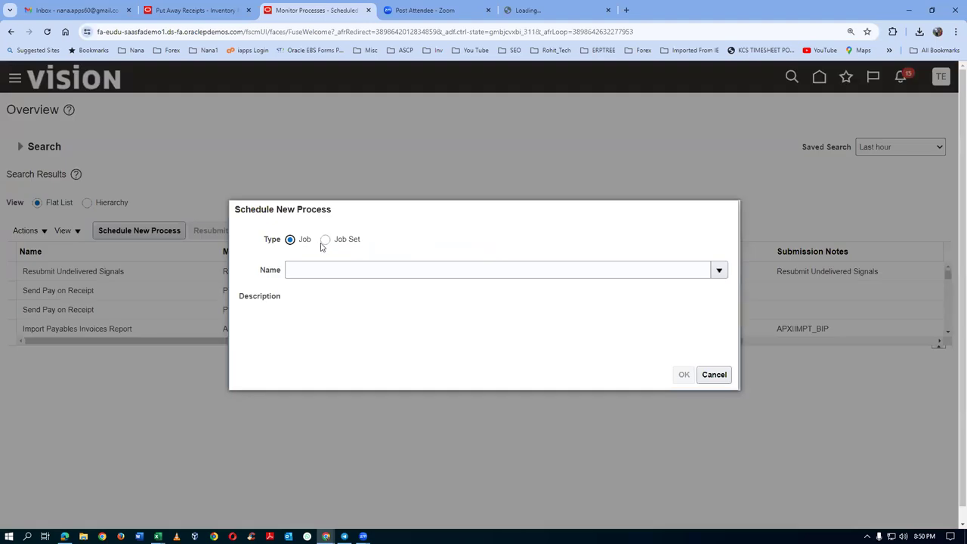
pyautogui.click(315, 270)
pyautogui.write('send pay')
pyautogui.press('Tab')
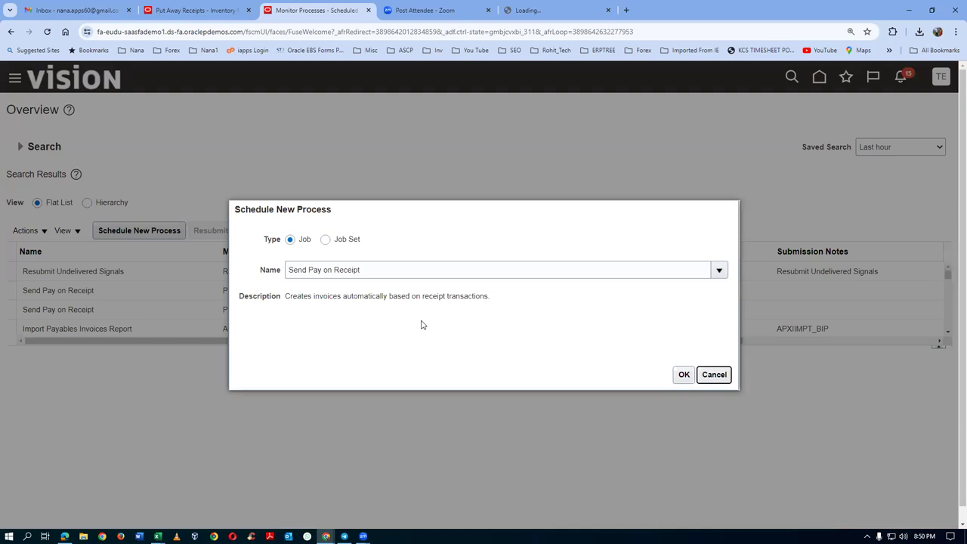
pyautogui.click(684, 375)
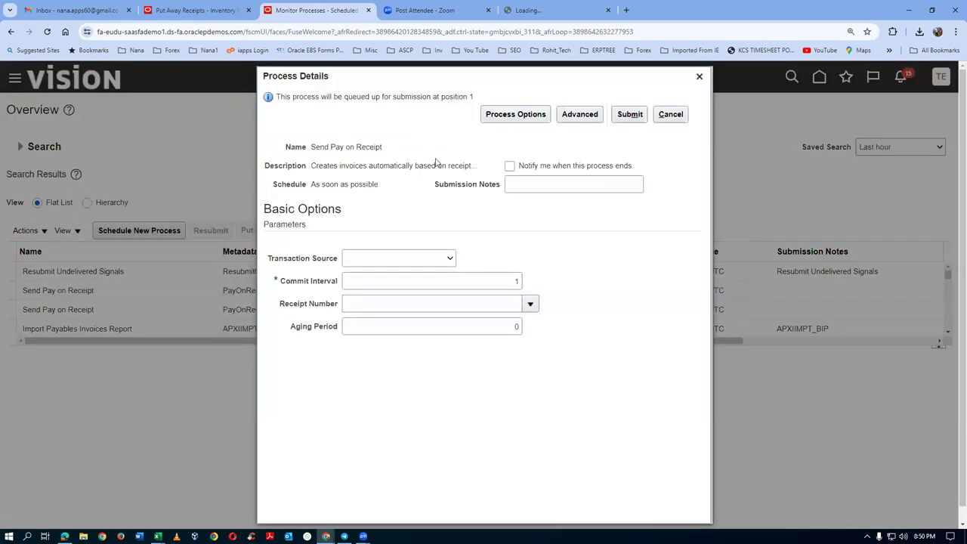
# Submit Send Pay on Receipt with transaction source Evaluated Receipt Settlement and receipt number 3004, and confirm the submission
pyautogui.click(402, 264)
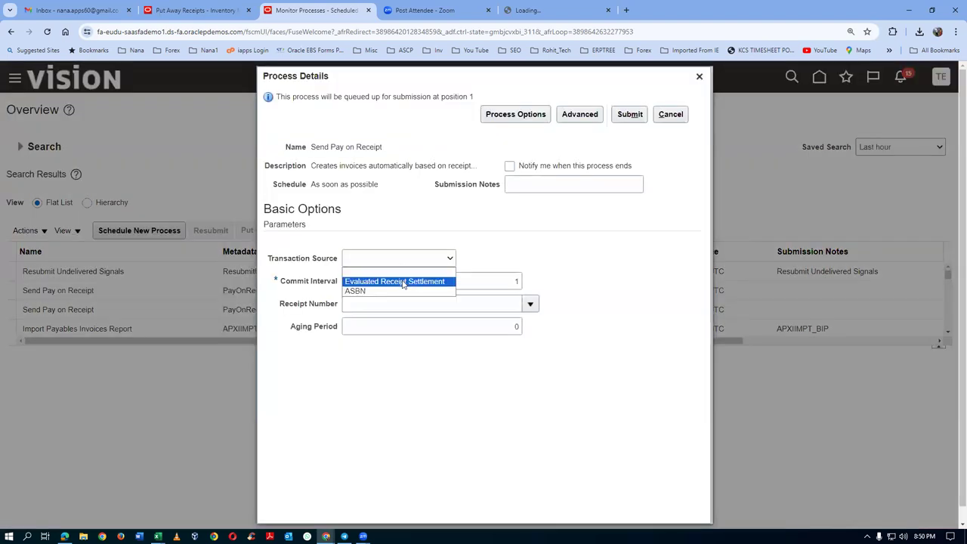
pyautogui.click(401, 279)
pyautogui.click(416, 305)
pyautogui.write('300')
pyautogui.press('Tab')
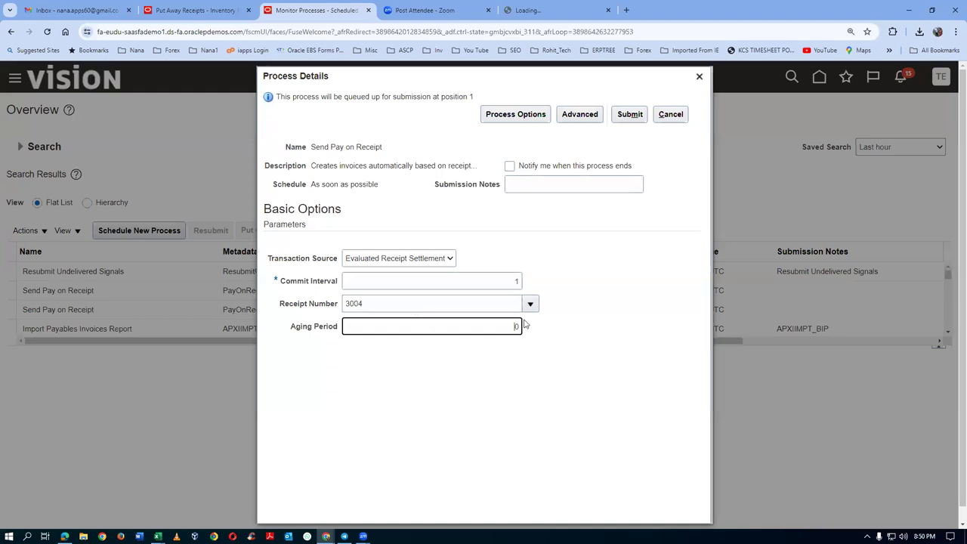
pyautogui.click(462, 376)
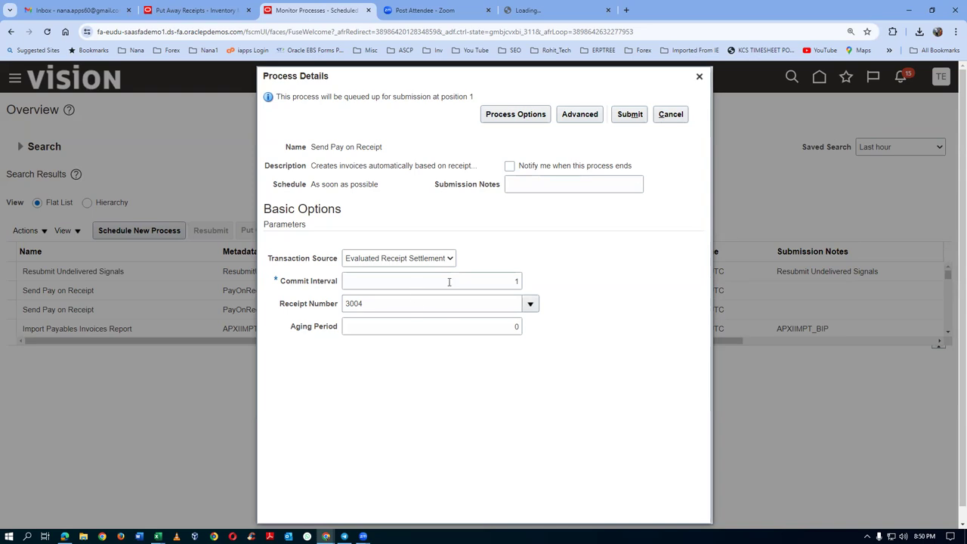
pyautogui.click(629, 114)
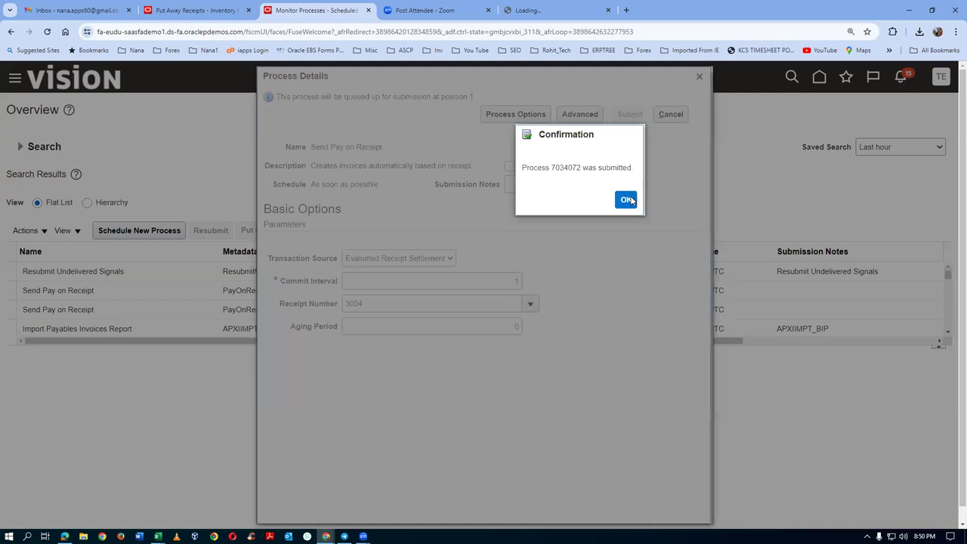
pyautogui.click(625, 199)
# Refresh the scheduled processes list repeatedly to check the status of Send Pay on Receipt and Import Payables Invoices
pyautogui.click(491, 231)
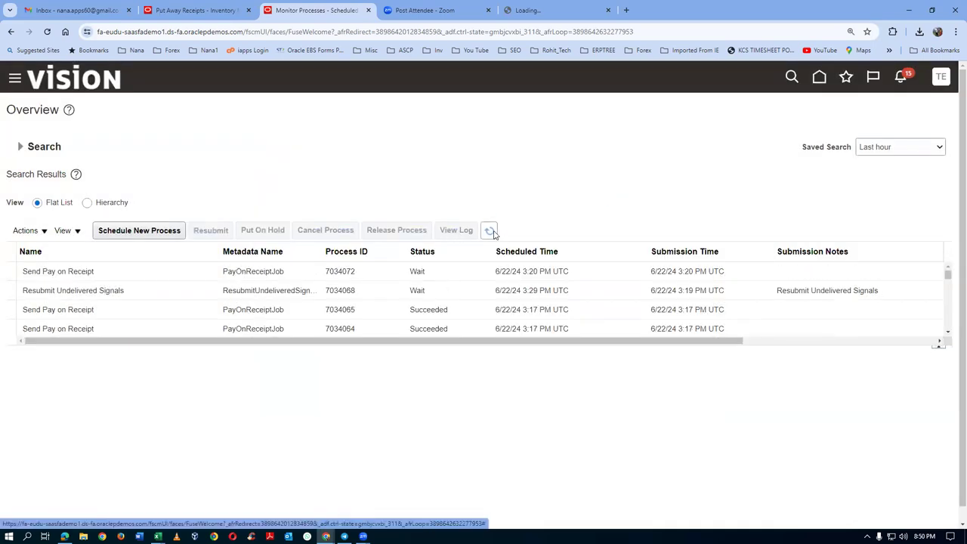
pyautogui.click(491, 231)
pyautogui.click(491, 232)
pyautogui.click(491, 232)
pyautogui.click(491, 232)
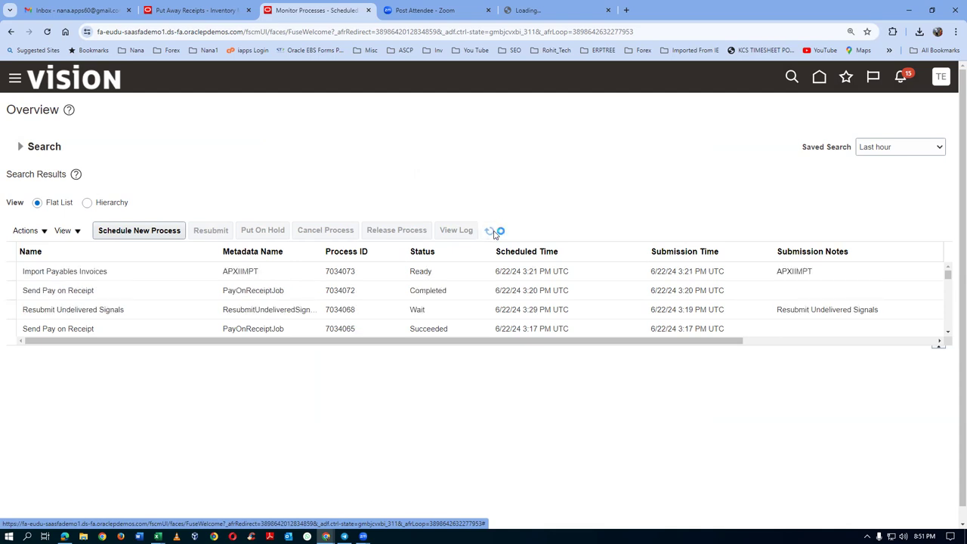
pyautogui.click(491, 232)
pyautogui.click(491, 233)
# Duplicate the Scheduled Processes page in the browser and open Manage Invoices from the Payables invoices work area
pyautogui.rightClick(314, 3)
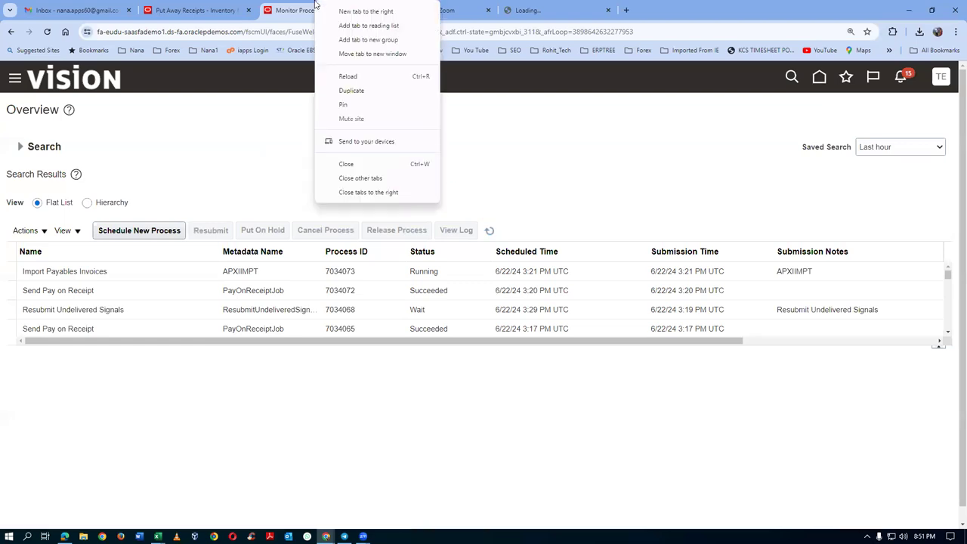
pyautogui.click(353, 91)
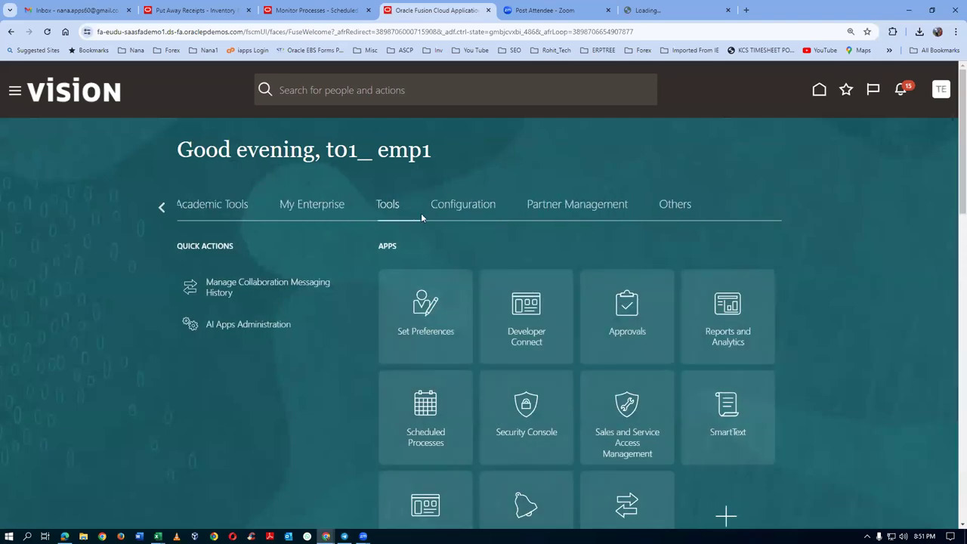
pyautogui.click(161, 208)
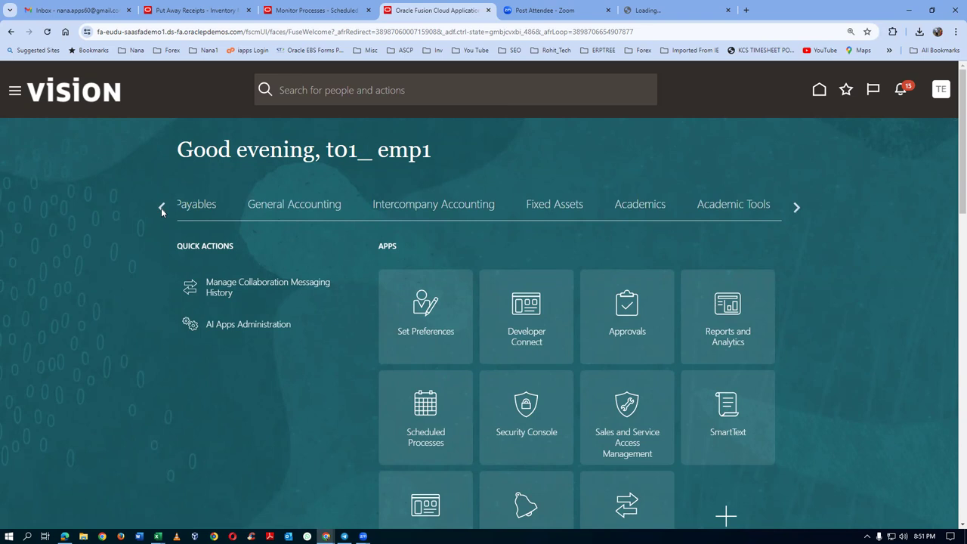
pyautogui.click(199, 209)
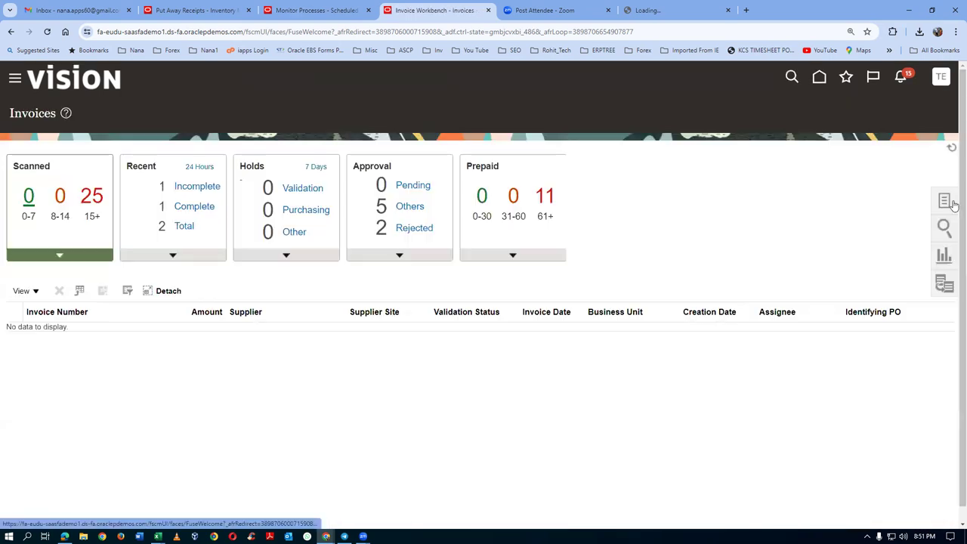
pyautogui.click(946, 203)
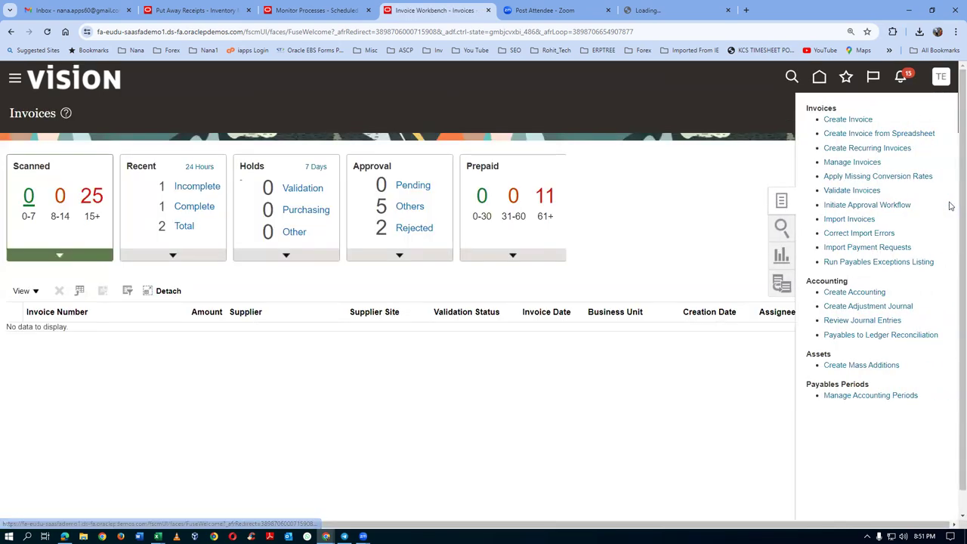
pyautogui.click(853, 163)
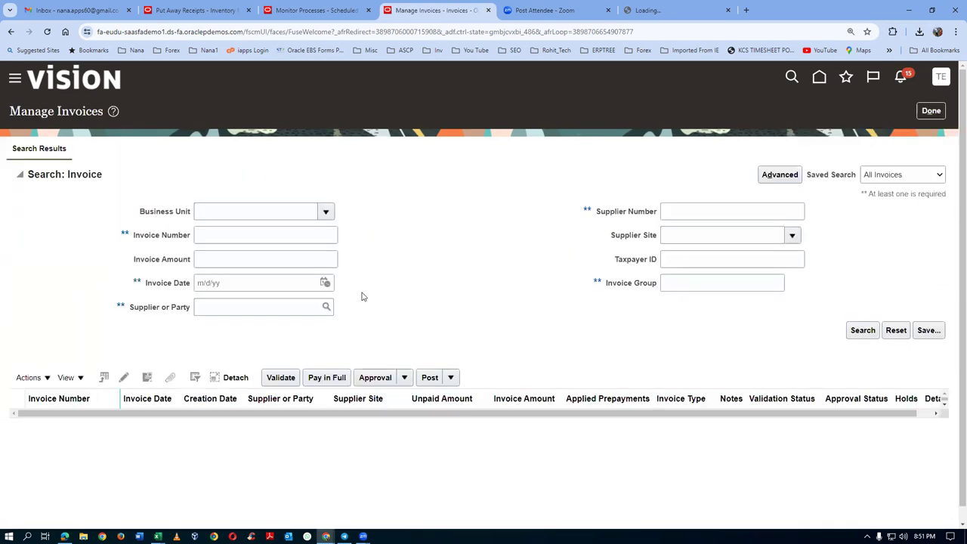
# Search for the invoices of supplier t01_sup_1, using a period of 3 days
pyautogui.click(281, 306)
pyautogui.press('Tab')
pyautogui.click(863, 333)
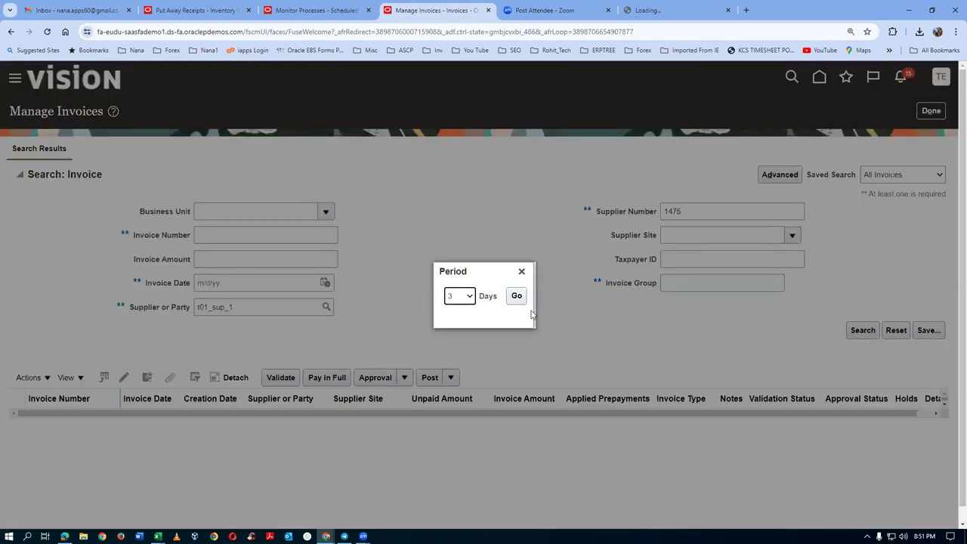
pyautogui.click(524, 299)
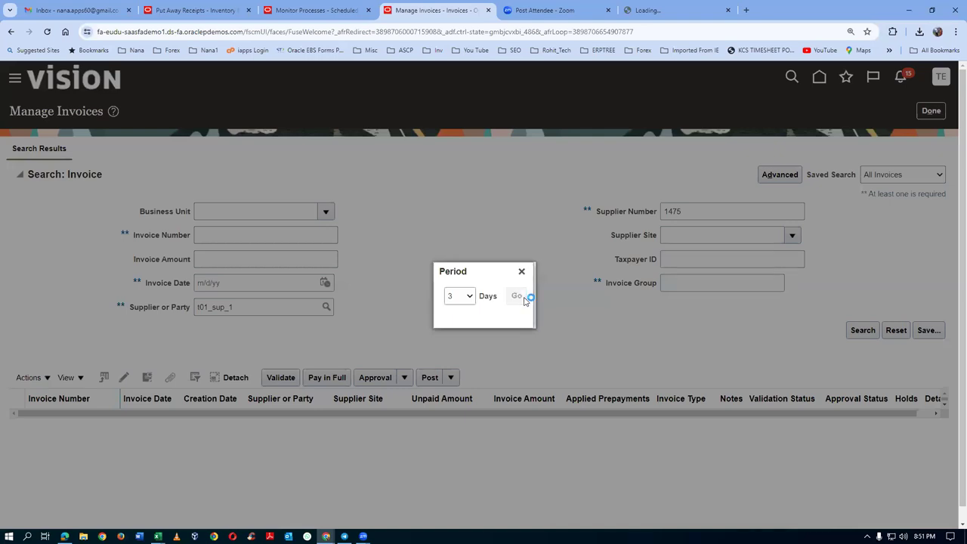
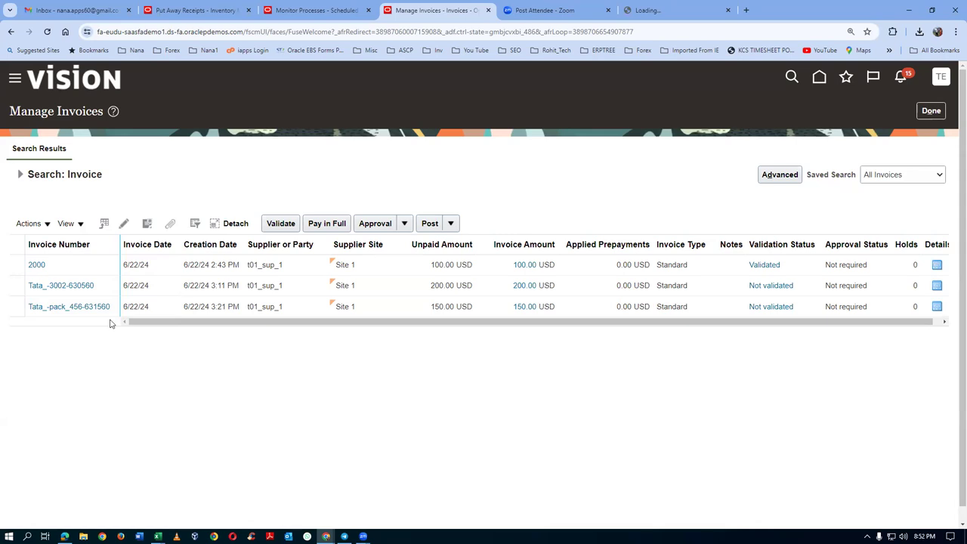
# Return to Scheduled Processes, refresh the list, and republish the output of the Import Payables Invoices Report
pyautogui.click(321, 11)
pyautogui.click(489, 231)
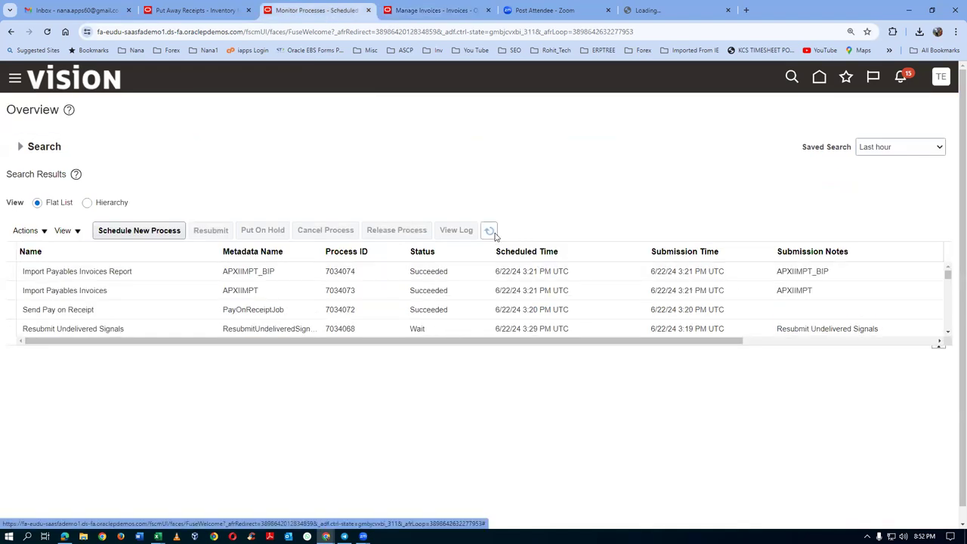
pyautogui.click(201, 271)
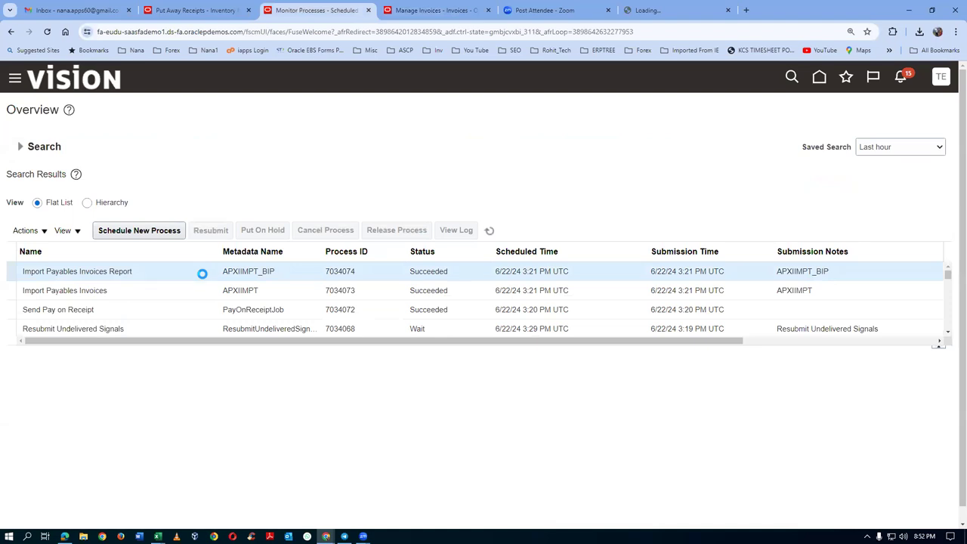
pyautogui.scroll(-2, 298, 454)
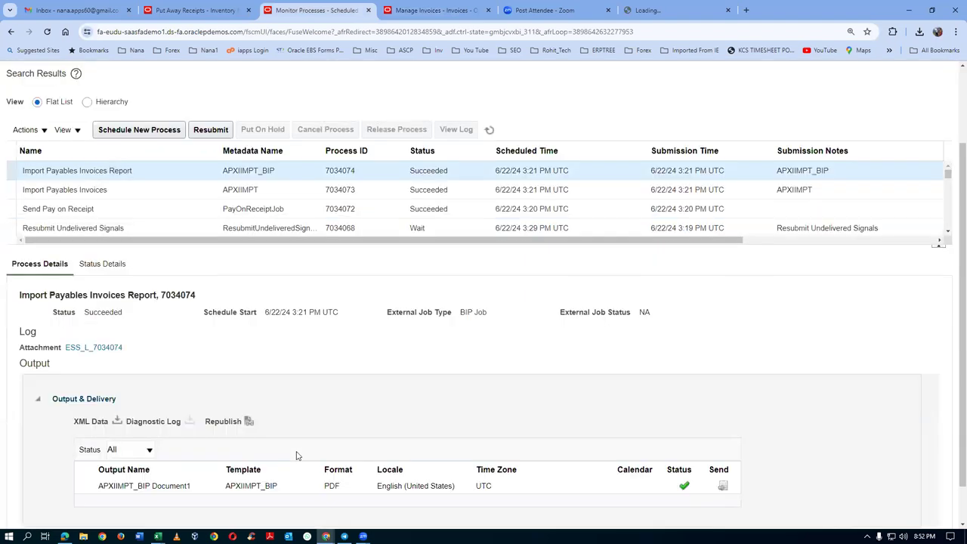
pyautogui.click(249, 423)
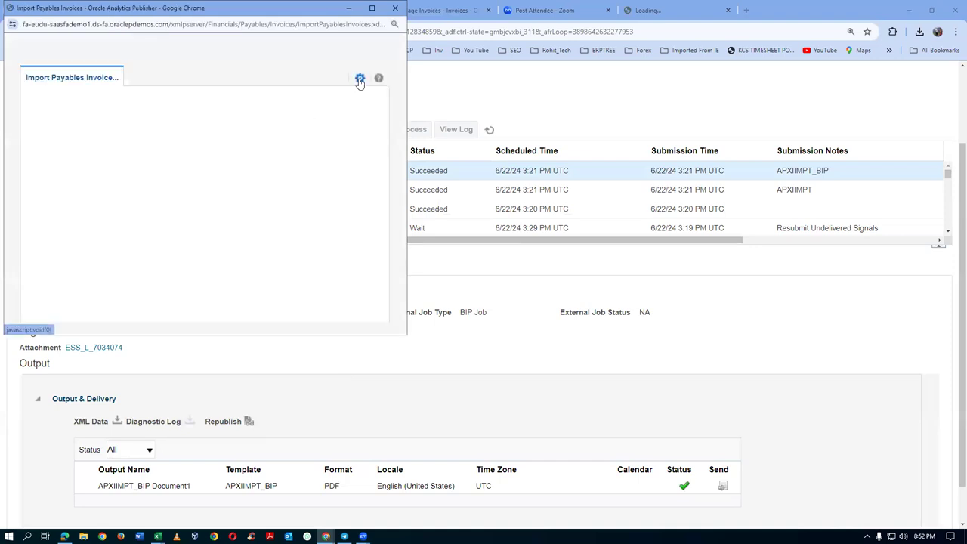
# Export the Import Payables Invoices report as a PDF and open the downloaded file
pyautogui.click(359, 79)
pyautogui.moveTo(339, 101)
pyautogui.click(216, 139)
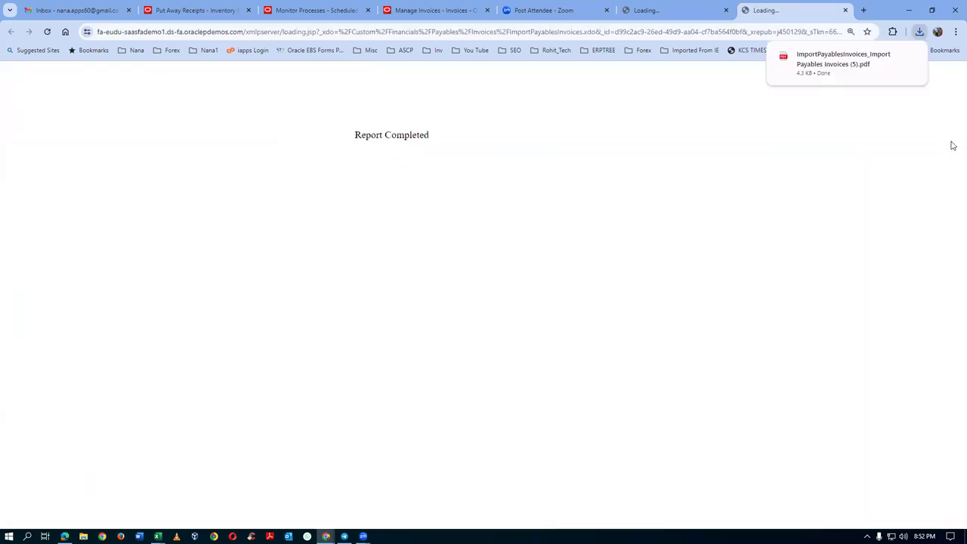
pyautogui.click(823, 71)
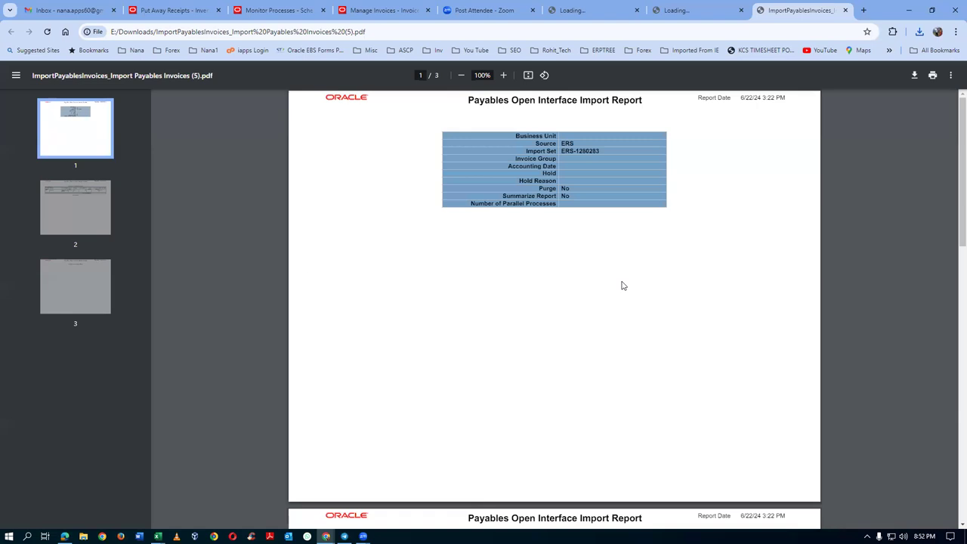
# Examine the imported invoice number in the Payables Open Interface Import Report, and close the report pages
pyautogui.scroll(-3, 623, 286)
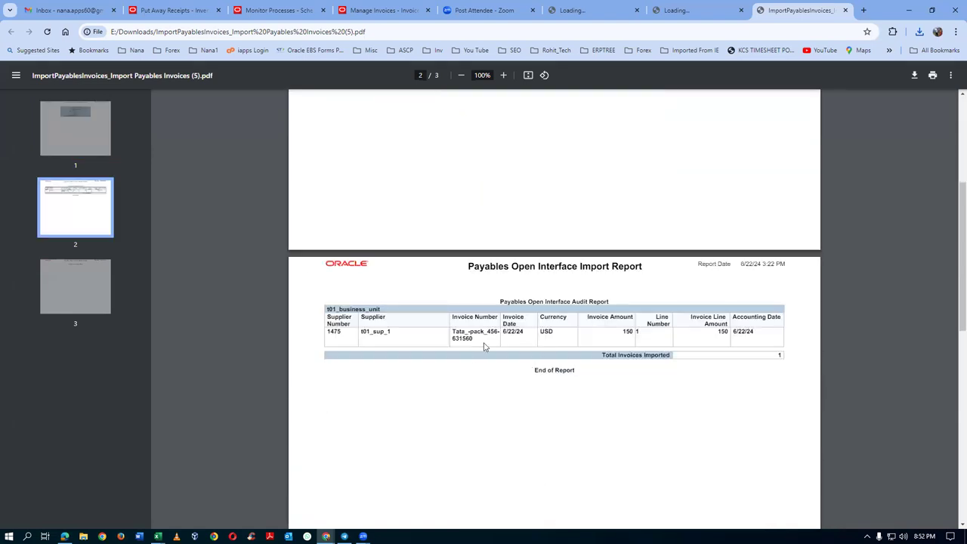
pyautogui.moveTo(472, 330); pyautogui.dragTo(497, 334)
pyautogui.click(503, 427)
pyautogui.click(845, 11)
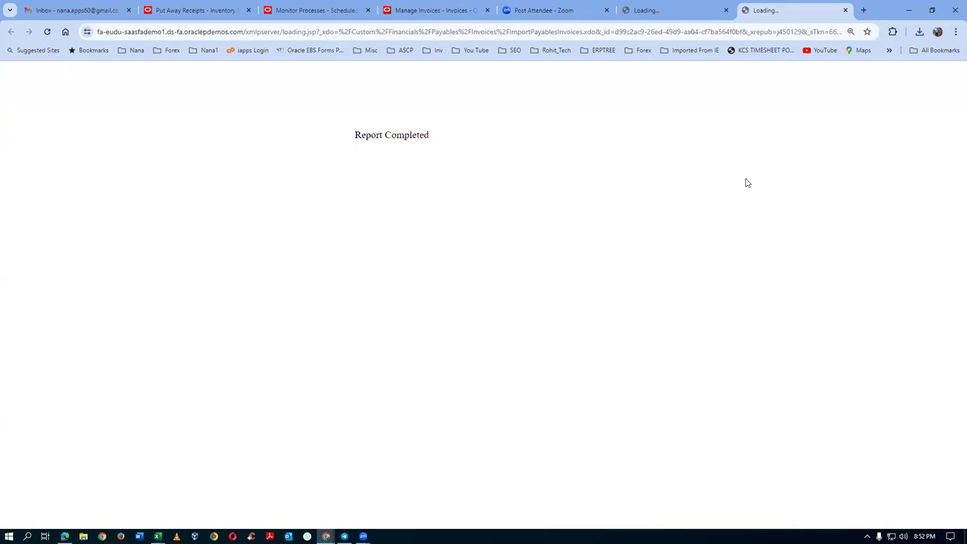
pyautogui.click(845, 10)
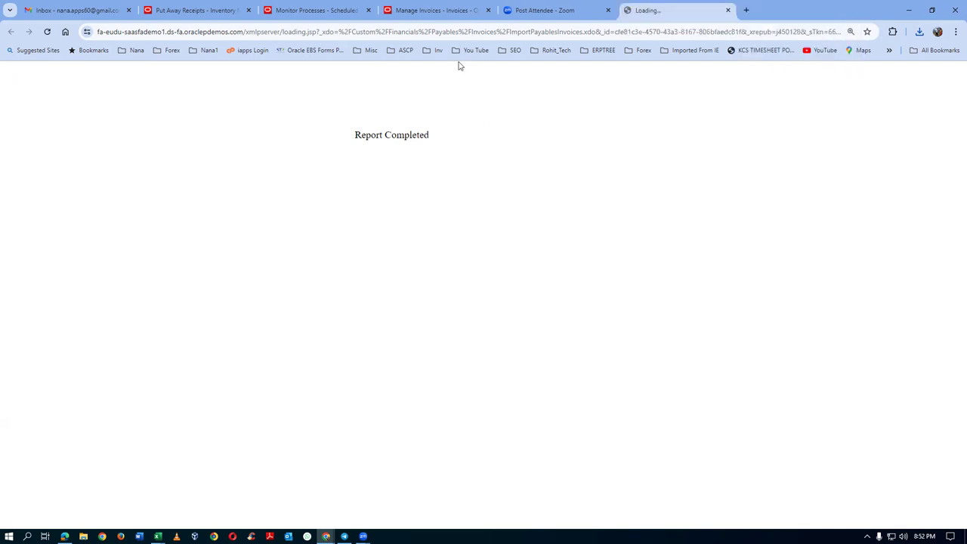
# Duplicate the Manage Invoices page in the browser and open Suppliers from the Procurement apps
pyautogui.click(446, 10)
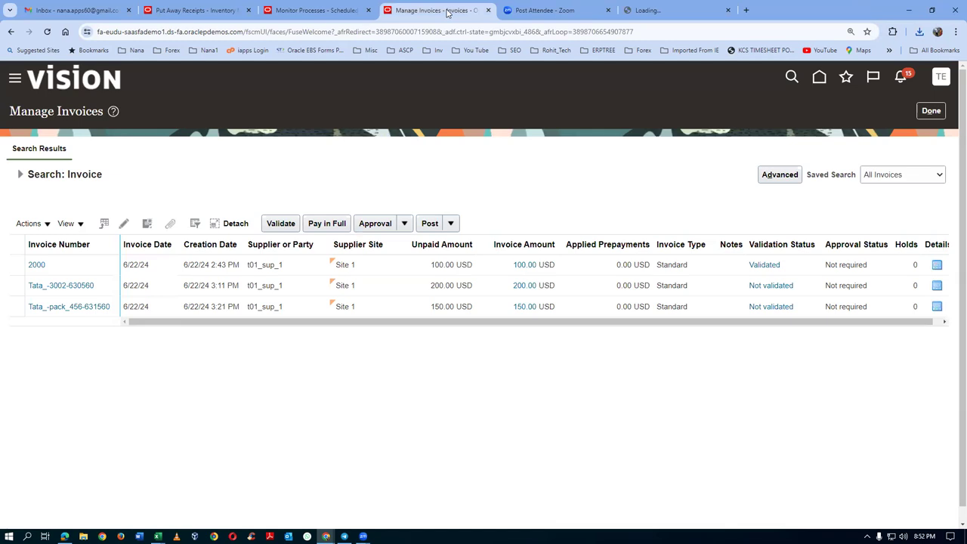
pyautogui.rightClick(446, 11)
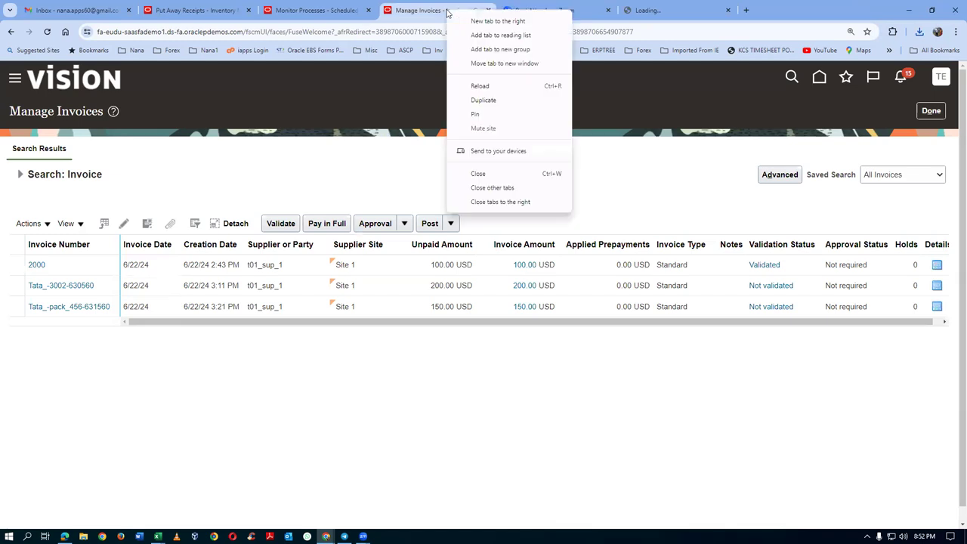
pyautogui.click(484, 101)
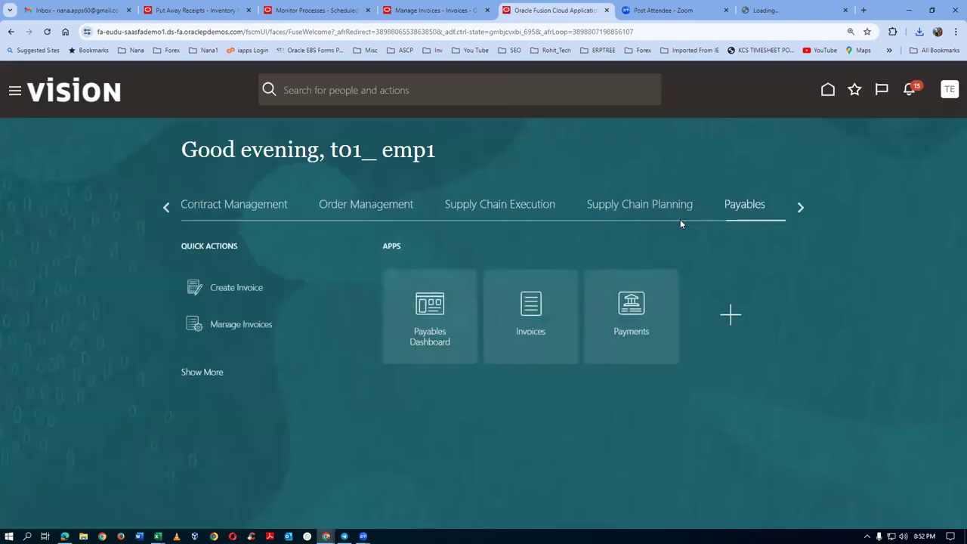
pyautogui.click(797, 208)
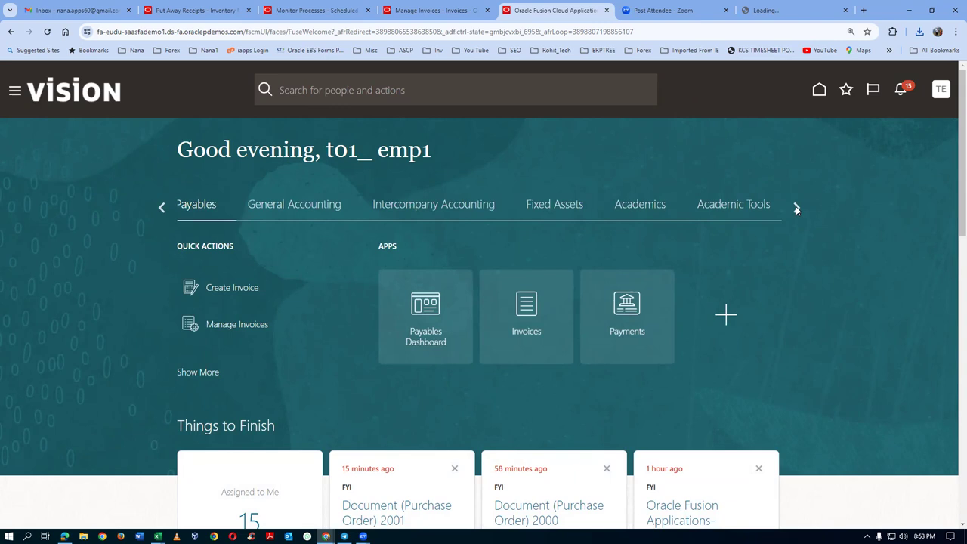
pyautogui.click(163, 210)
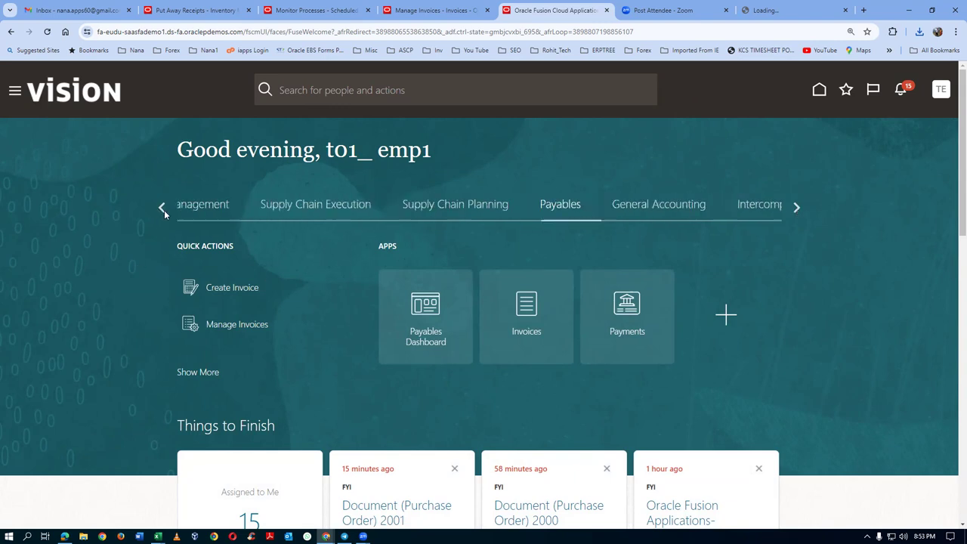
pyautogui.click(163, 210)
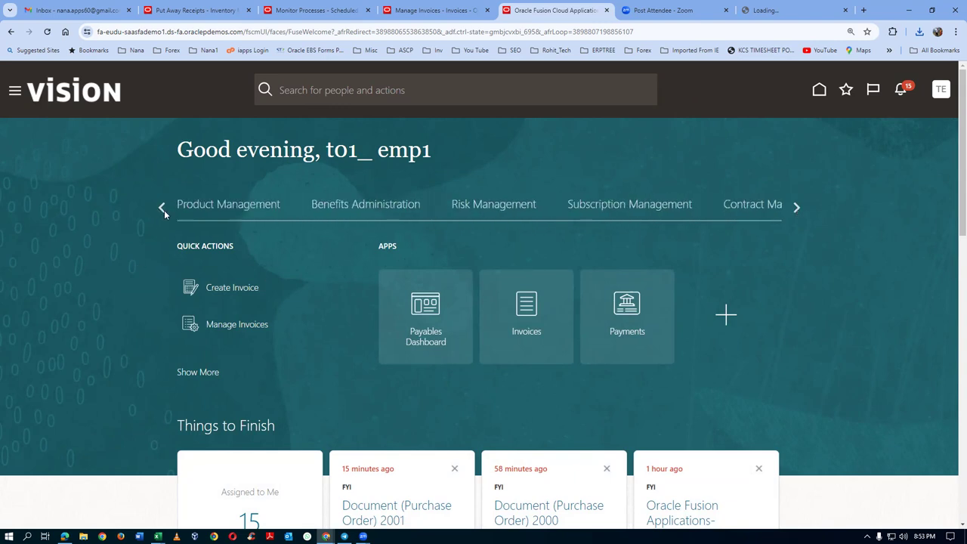
pyautogui.click(163, 210)
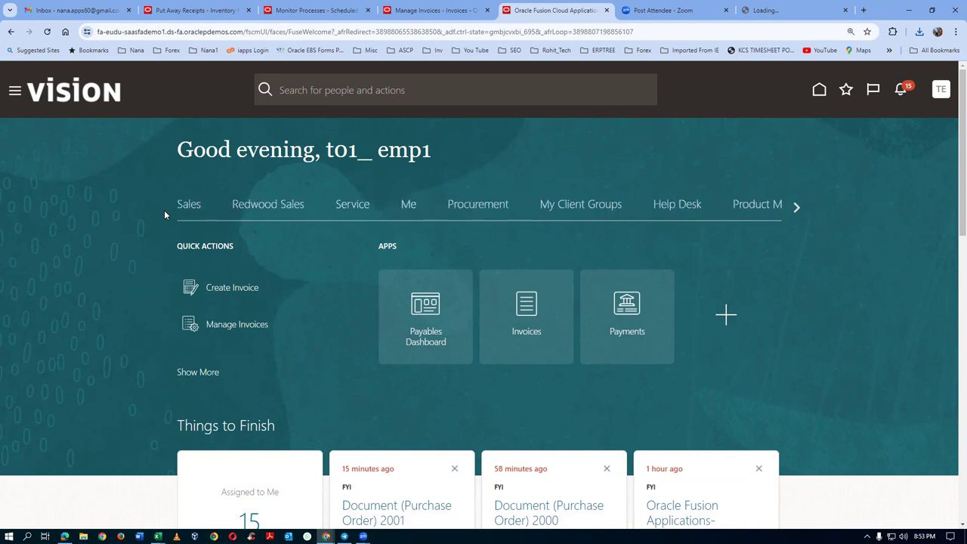
pyautogui.click(464, 211)
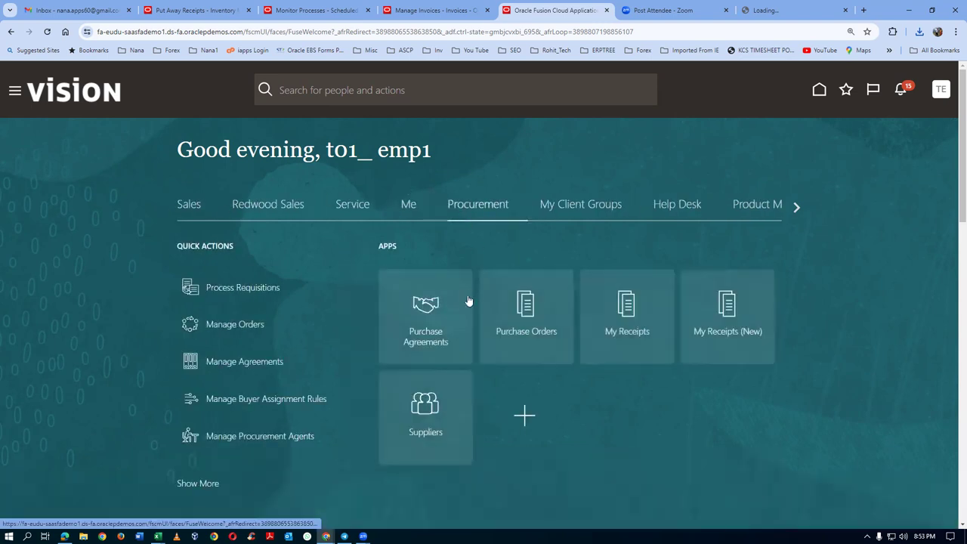
pyautogui.click(440, 425)
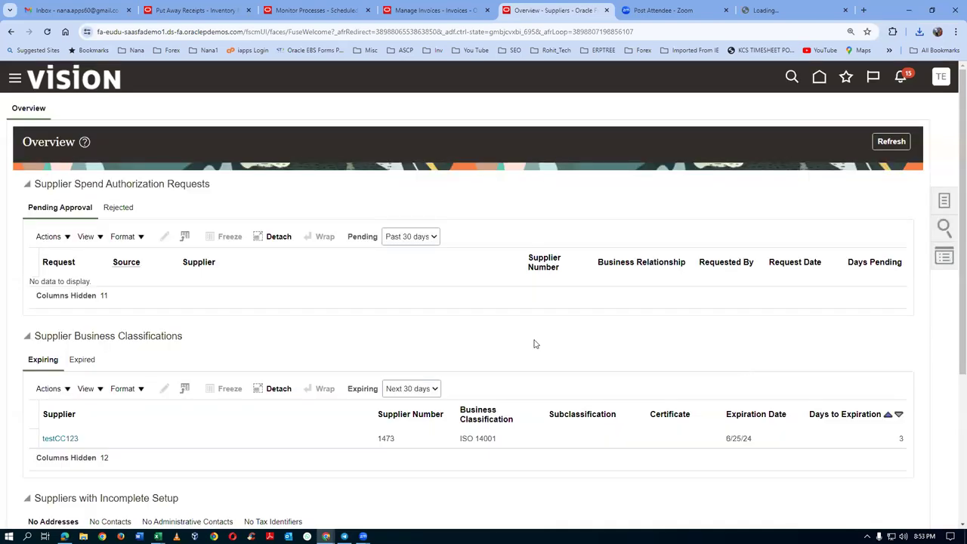
# Open the Manage Suppliers task from the supplier overview
pyautogui.click(943, 204)
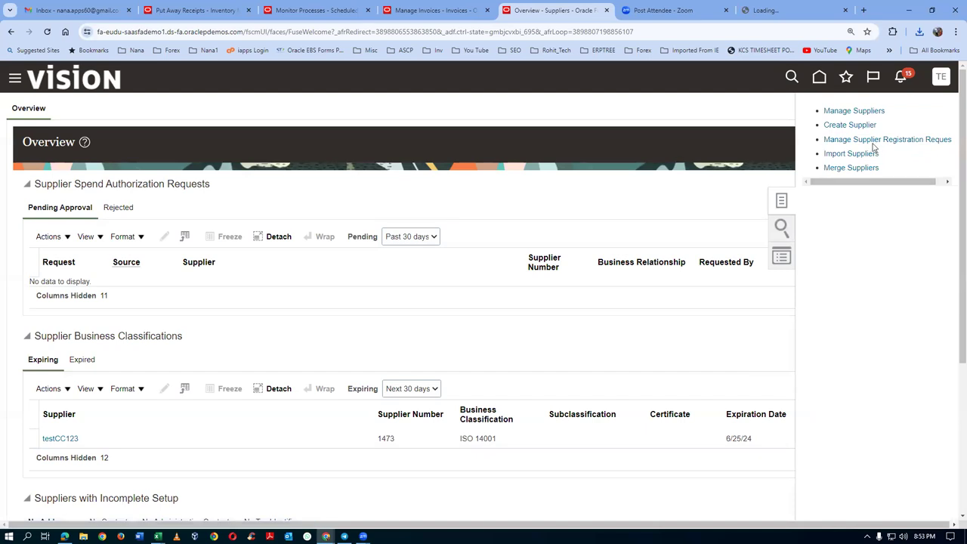
pyautogui.click(852, 154)
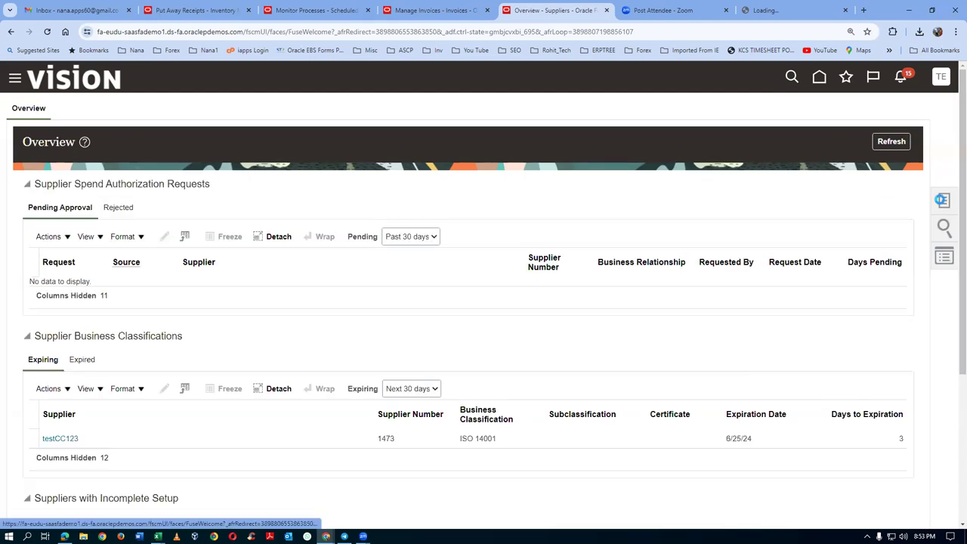
pyautogui.click(943, 201)
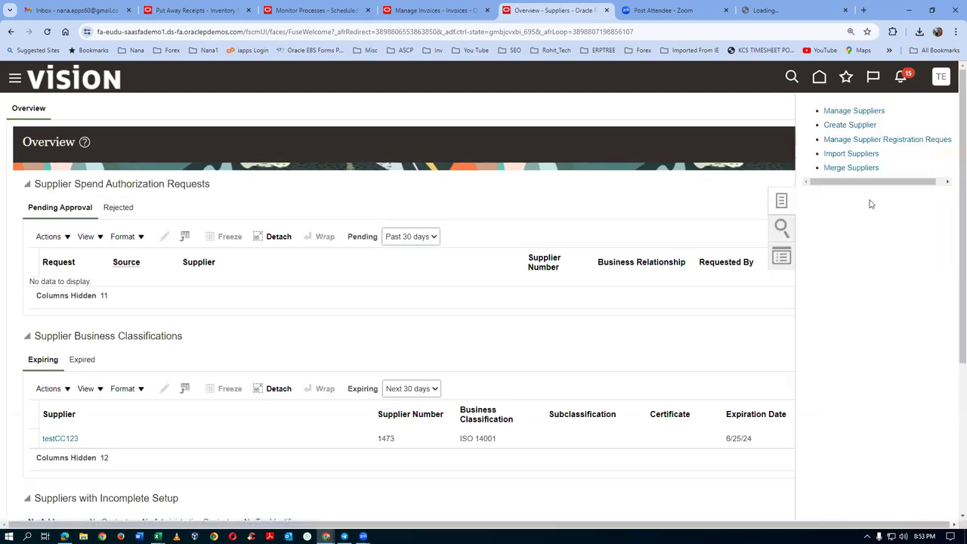
pyautogui.click(873, 113)
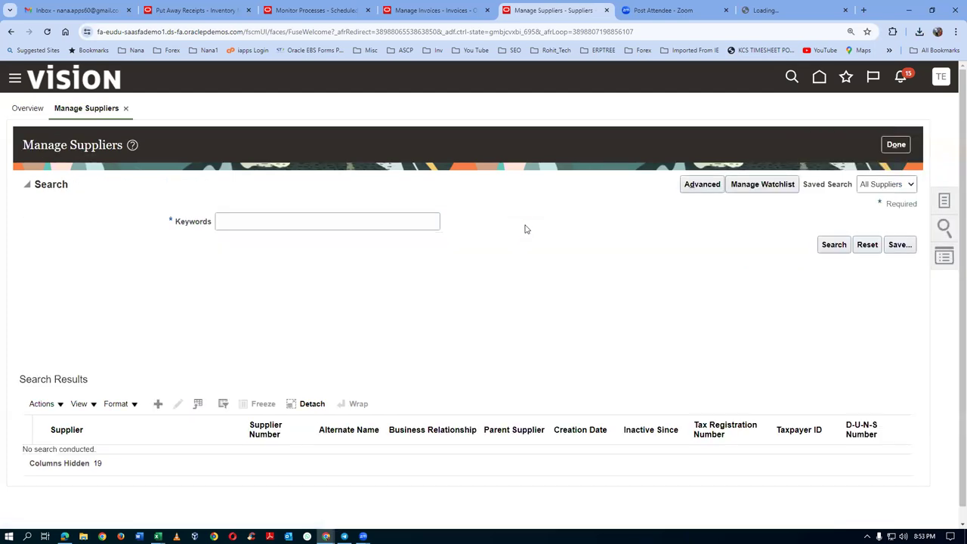
# Search suppliers with the keyword t01 and open the sites of supplier t01_sup_1
pyautogui.click(245, 223)
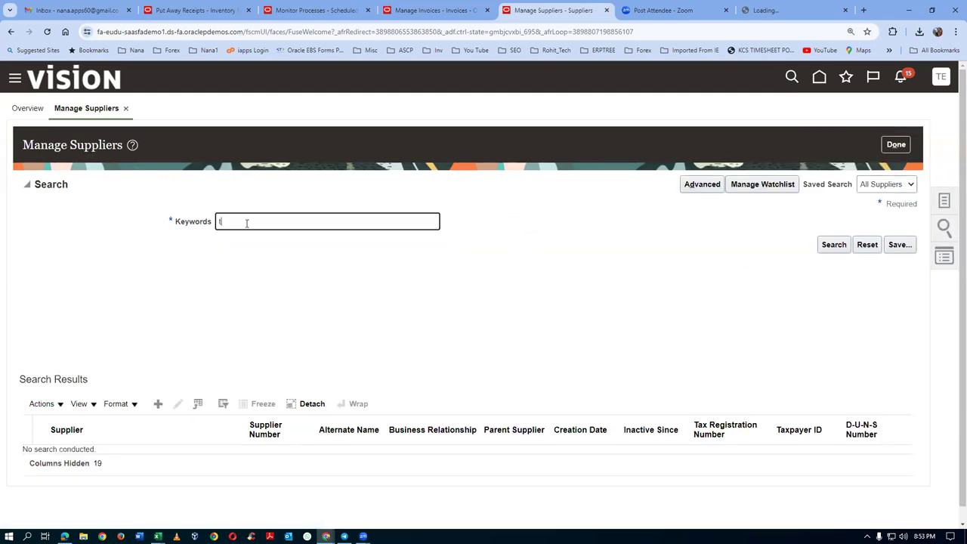
pyautogui.click(834, 244)
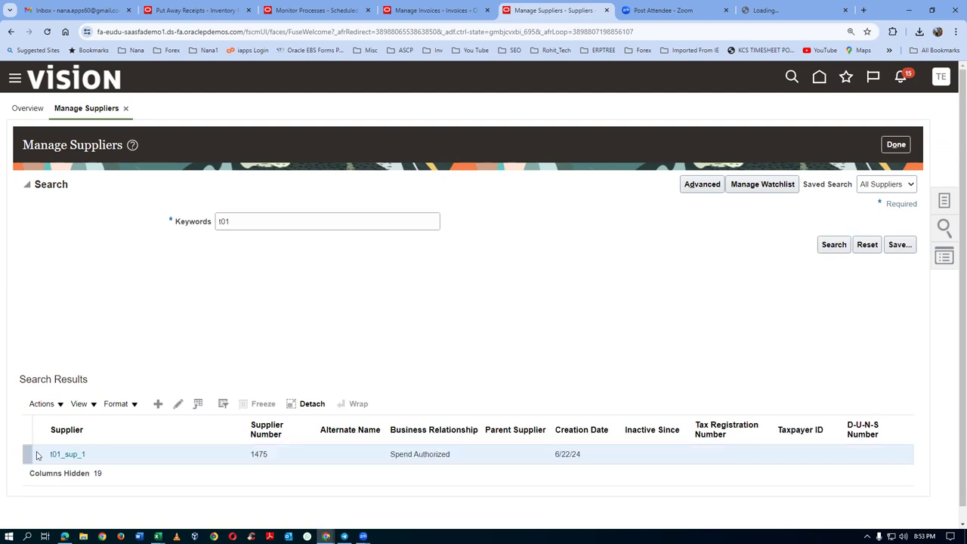
pyautogui.click(67, 455)
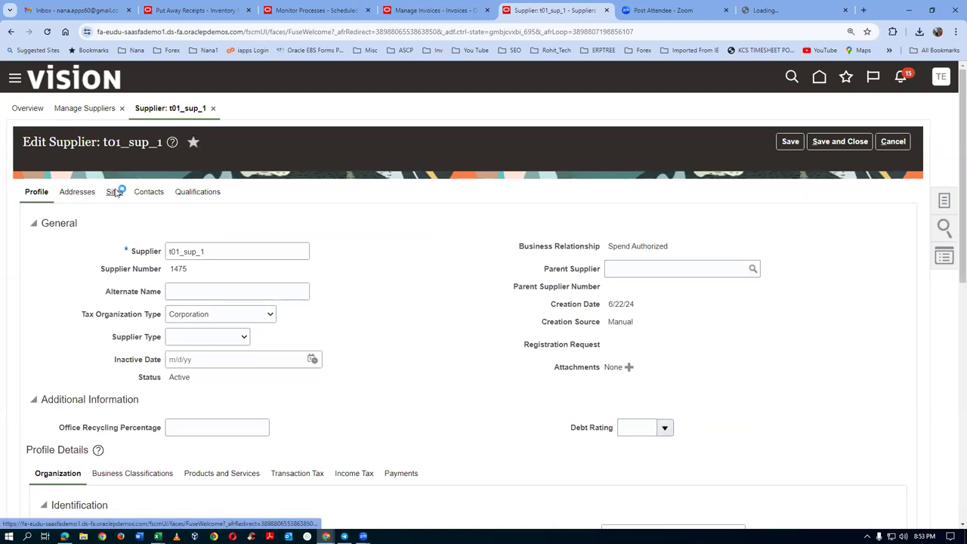
pyautogui.click(118, 193)
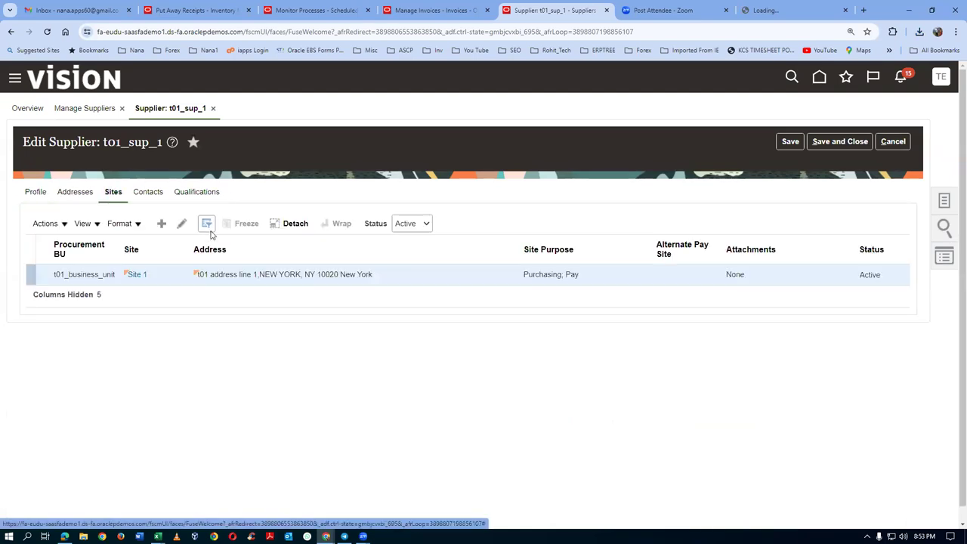
# Enable creating a debit memo from return in the Purchasing self-billing settings of supplier site Site 1, and save and close the site
pyautogui.click(142, 278)
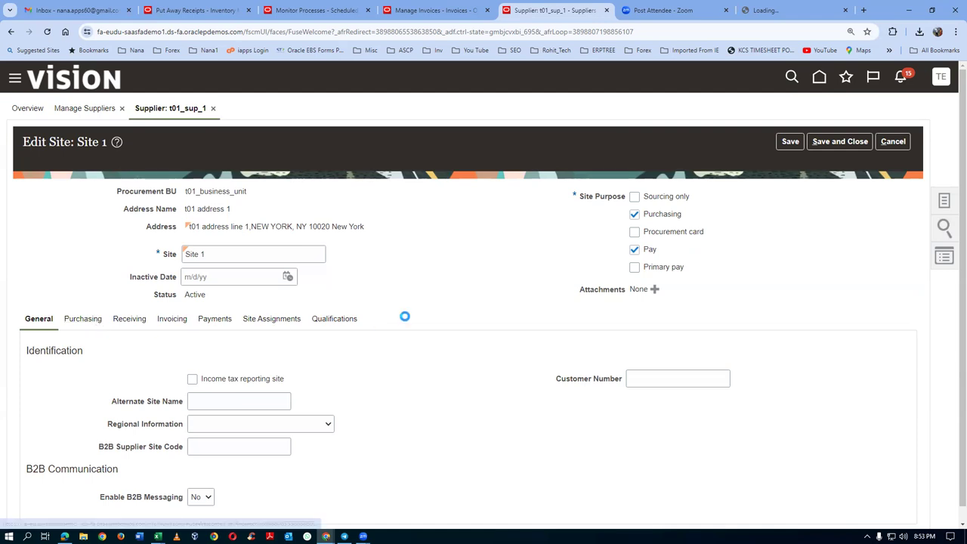
pyautogui.scroll(-3, 404, 324)
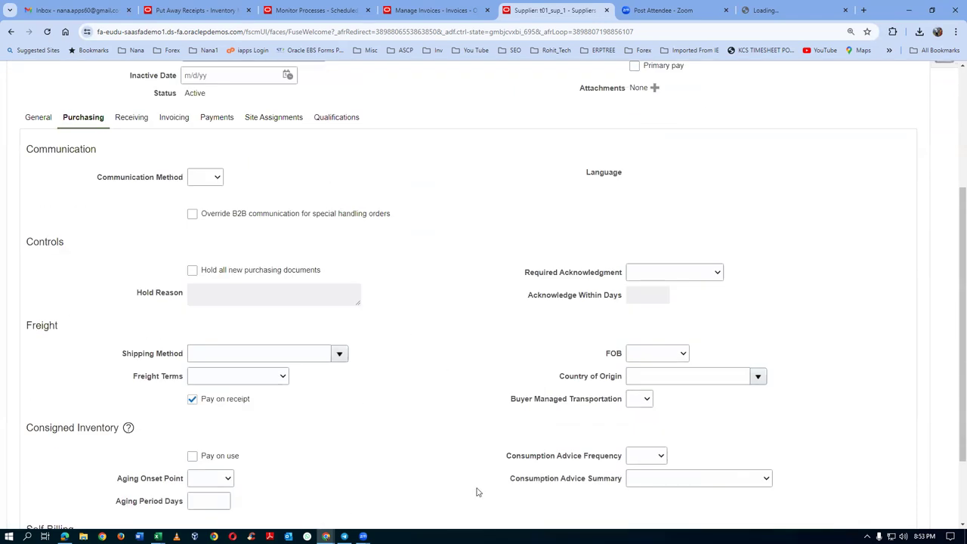
pyautogui.scroll(-2, 444, 392)
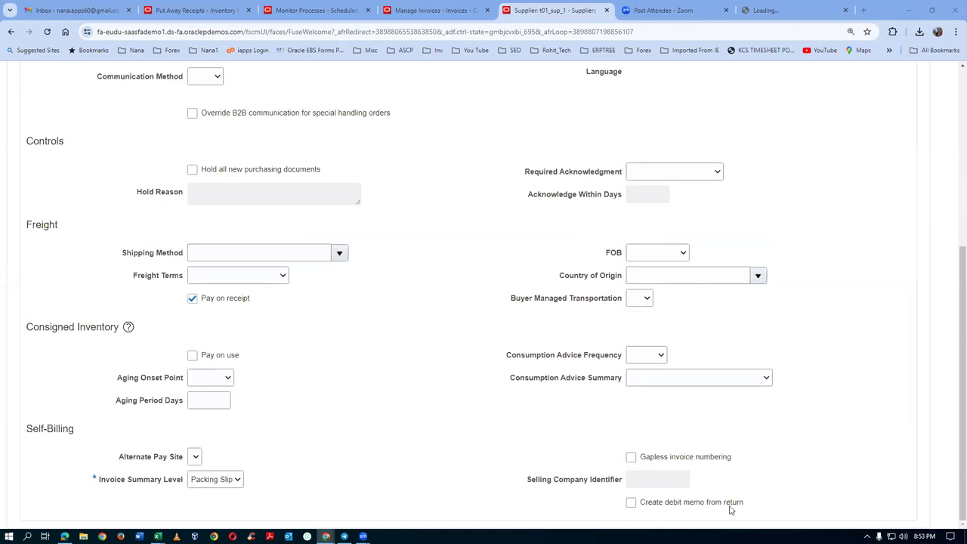
pyautogui.click(632, 503)
pyautogui.scroll(5, 873, 425)
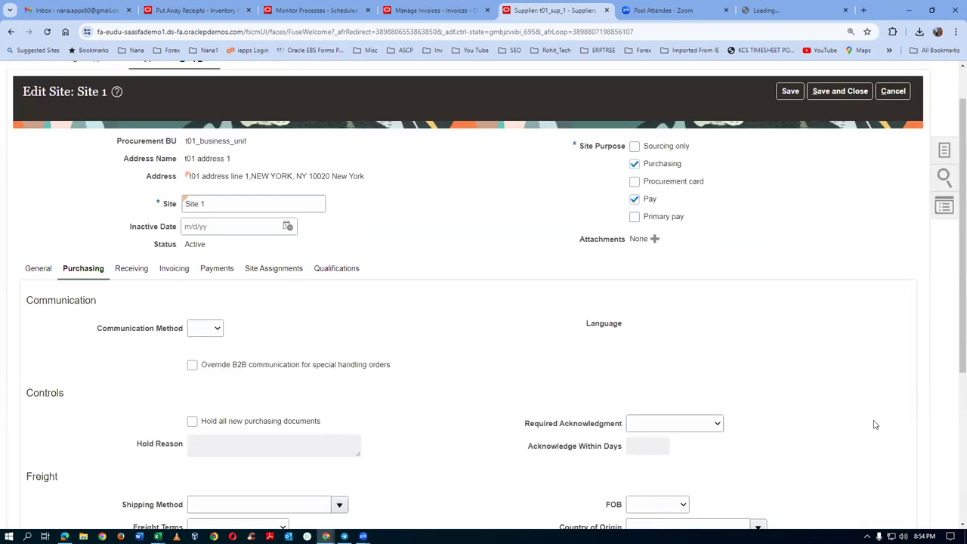
pyautogui.click(840, 141)
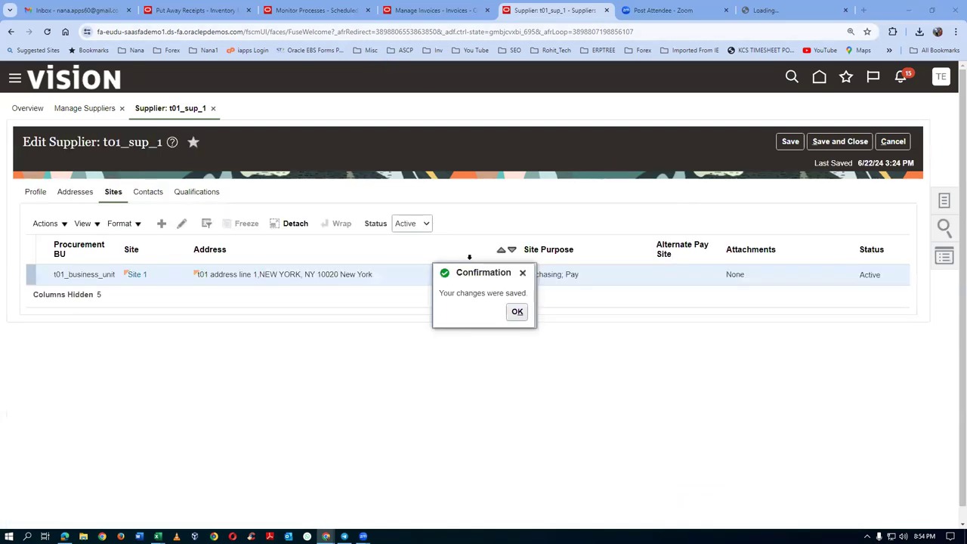
# Duplicate the Manage Invoices page in the browser and open the Return Receipts task from the favourite INV Overview
pyautogui.click(438, 12)
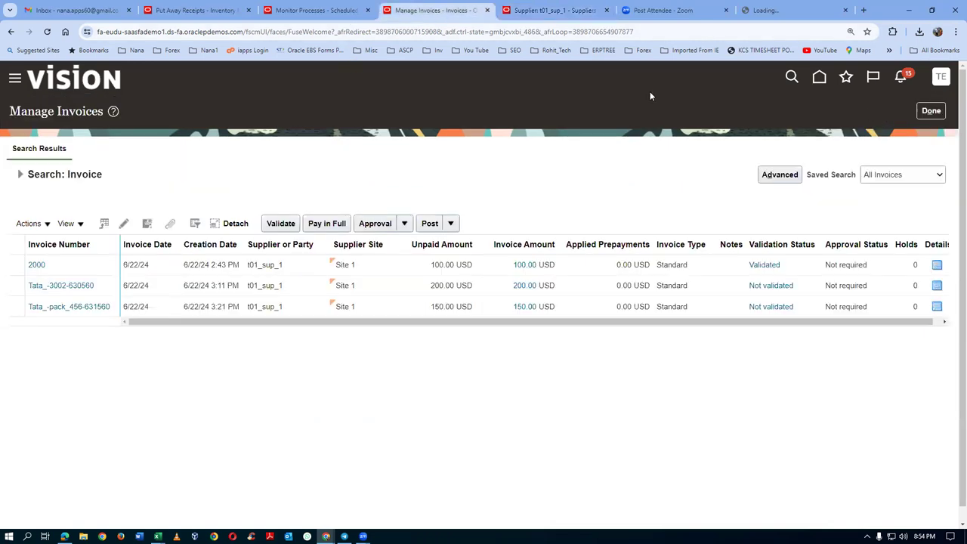
pyautogui.rightClick(464, 10)
pyautogui.click(516, 100)
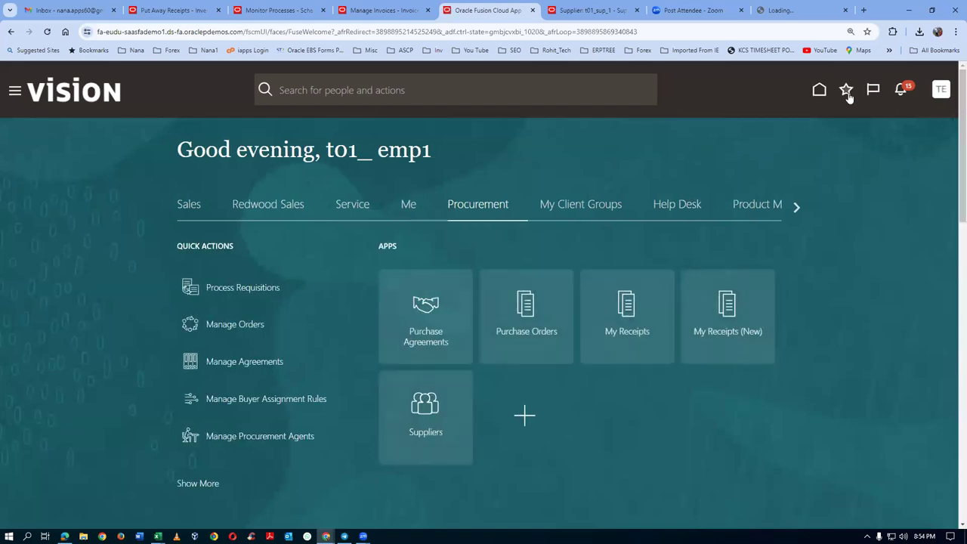
pyautogui.click(847, 91)
pyautogui.click(613, 219)
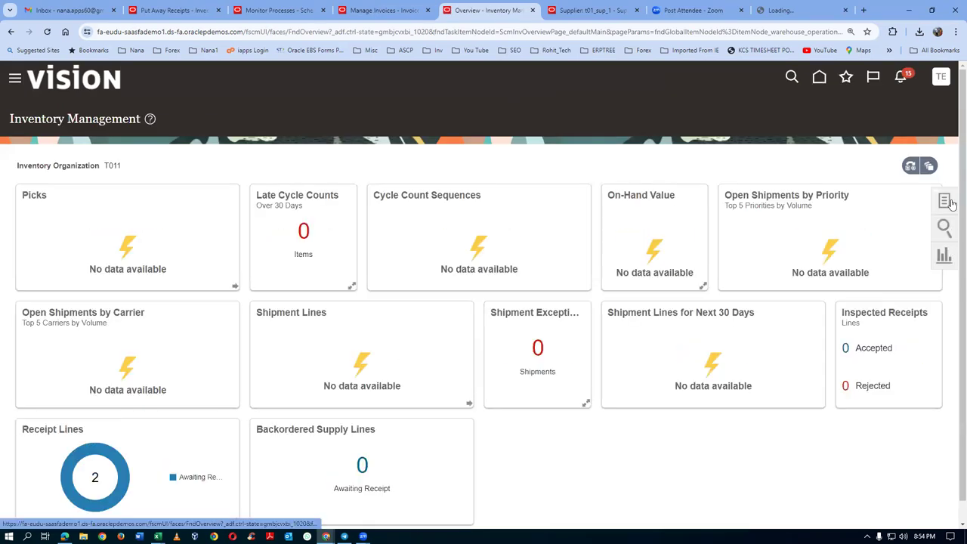
pyautogui.click(944, 201)
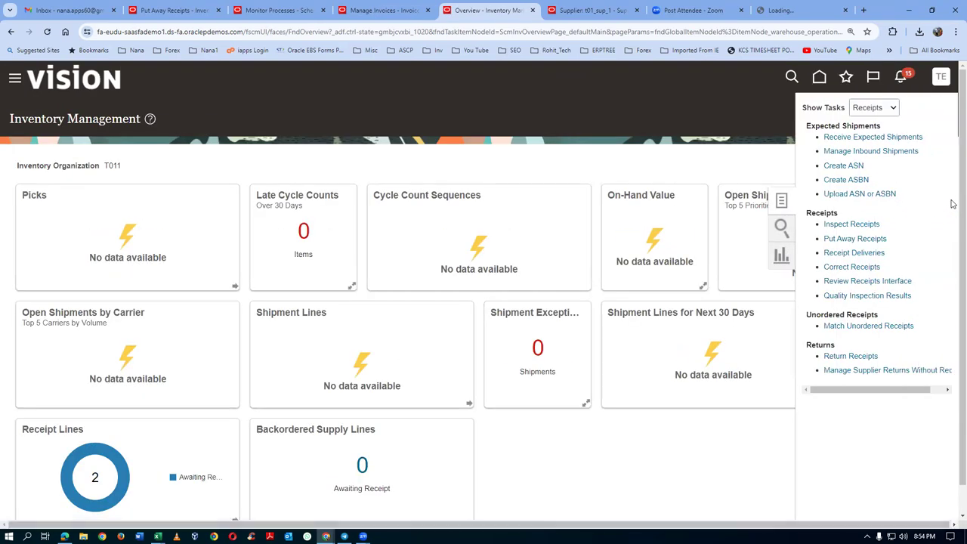
pyautogui.click(841, 357)
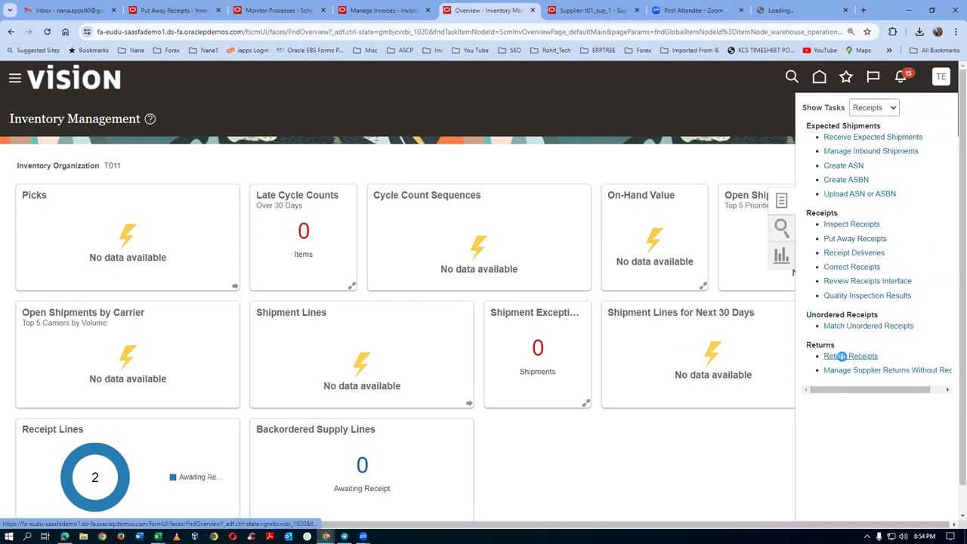
# Search for receipt 3004 and start a return for its delivered line
pyautogui.click(222, 213)
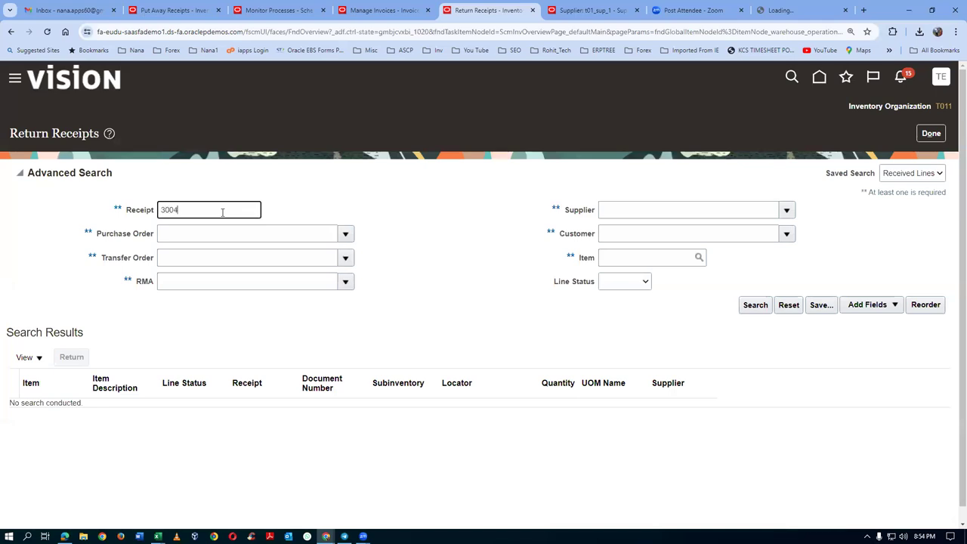
pyautogui.press('Tab')
pyautogui.click(748, 307)
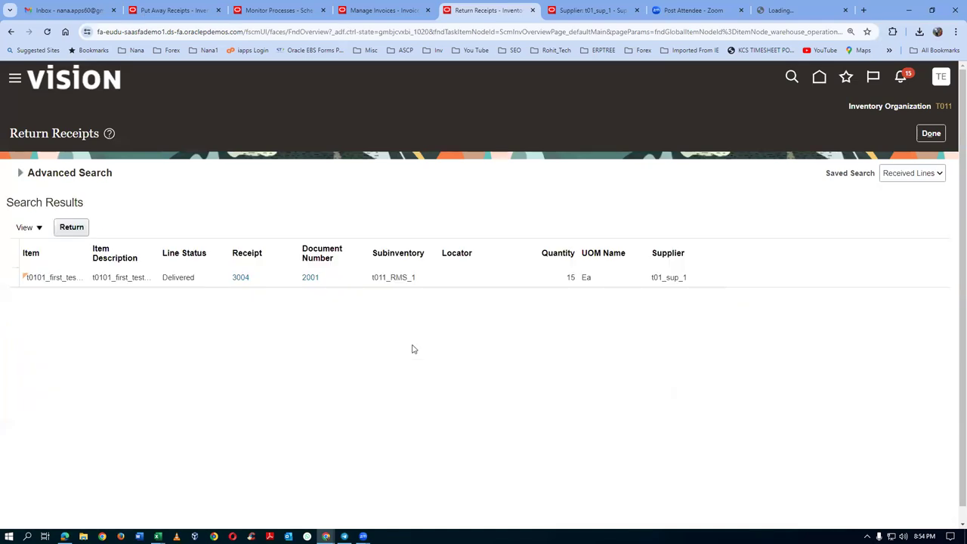
pyautogui.click(509, 278)
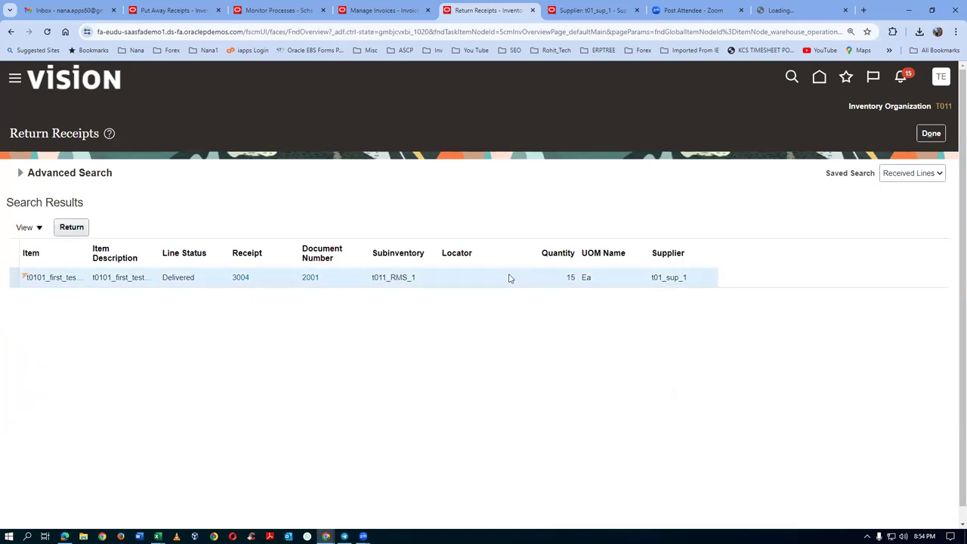
pyautogui.click(73, 230)
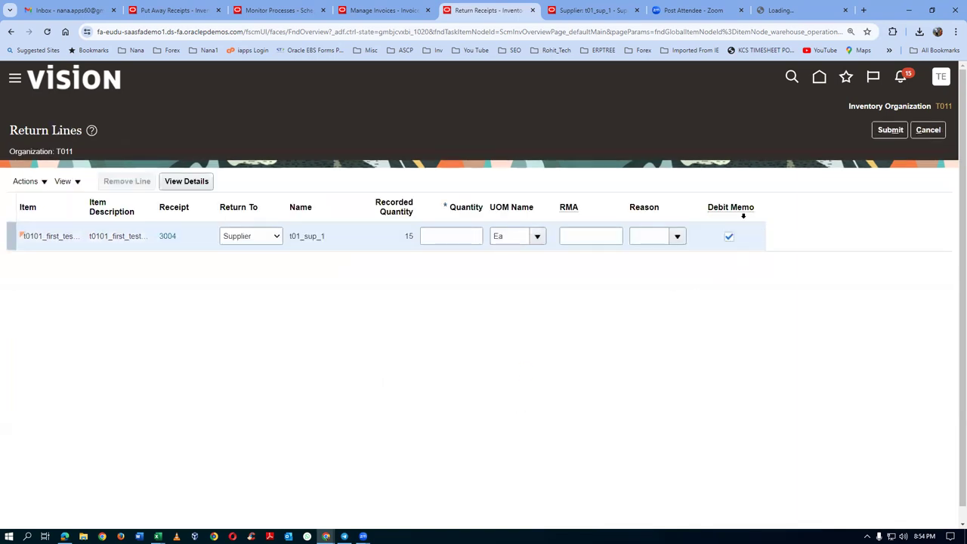
# Set the return line's quantity to 2 and its RMA to RMA_123
pyautogui.click(440, 238)
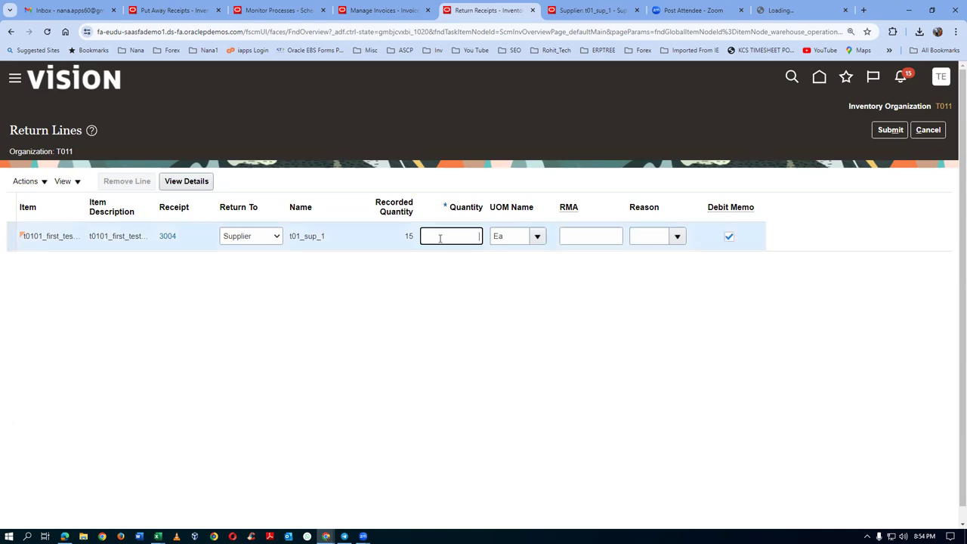
pyautogui.press('Tab')
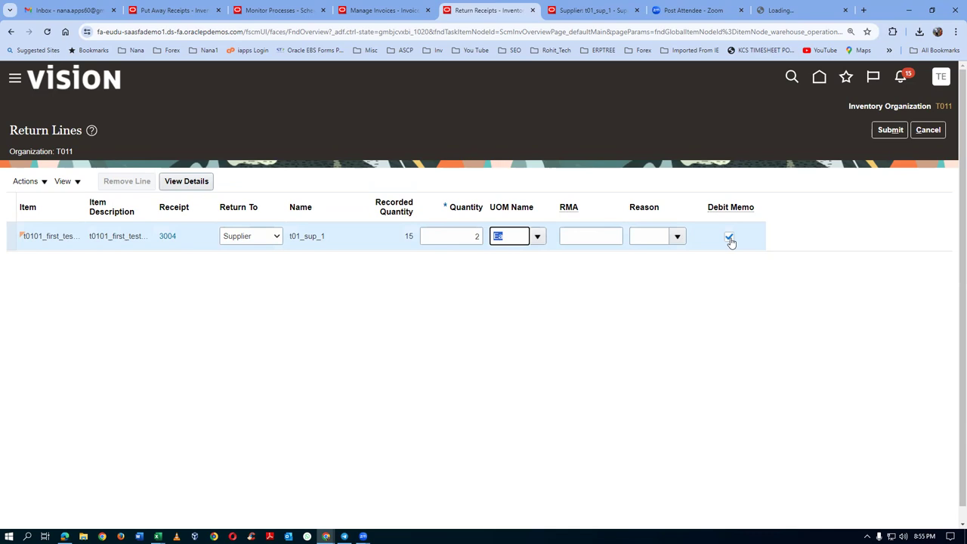
pyautogui.click(592, 238)
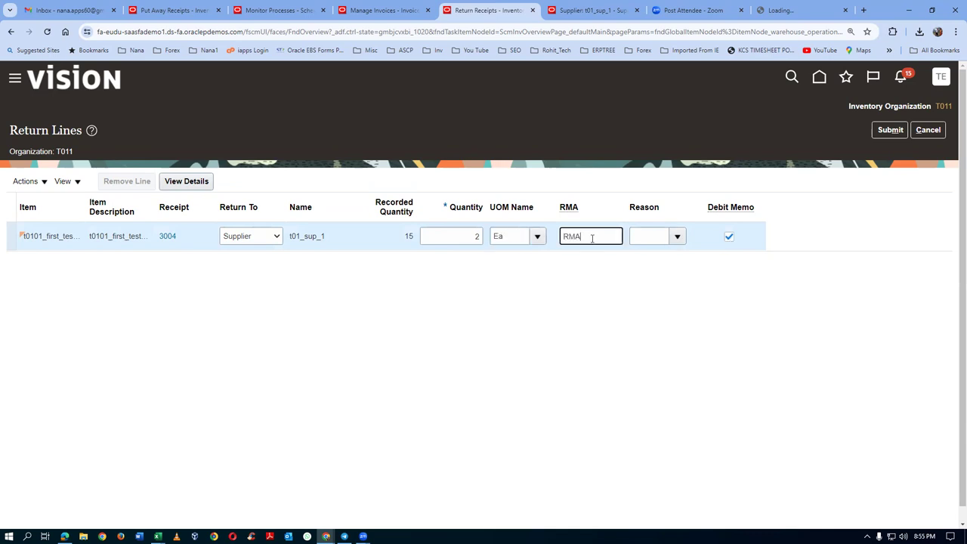
pyautogui.write('RMA_123')
# Search the return reasons for t01, choose t01_damaged for the line, and submit the return
pyautogui.click(646, 237)
pyautogui.click(677, 237)
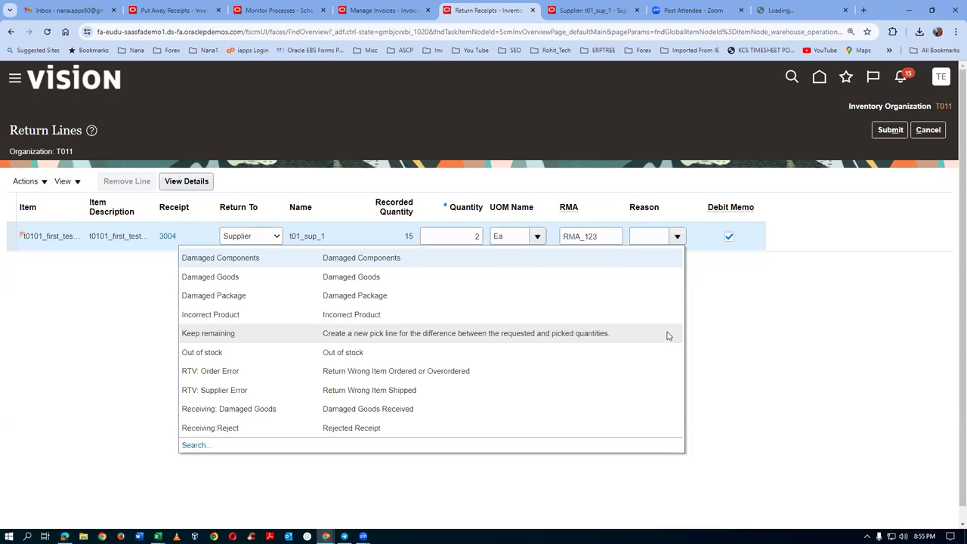
pyautogui.click(195, 446)
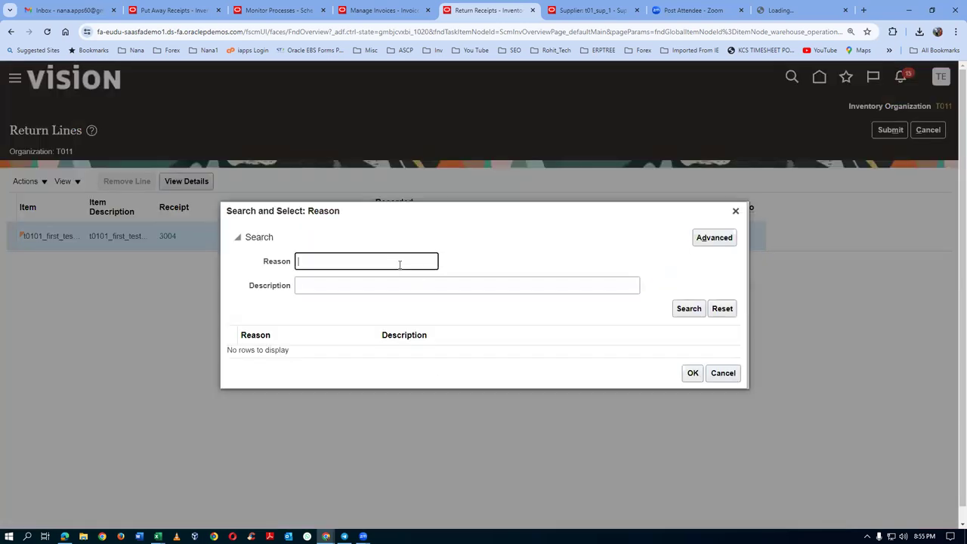
pyautogui.click(689, 309)
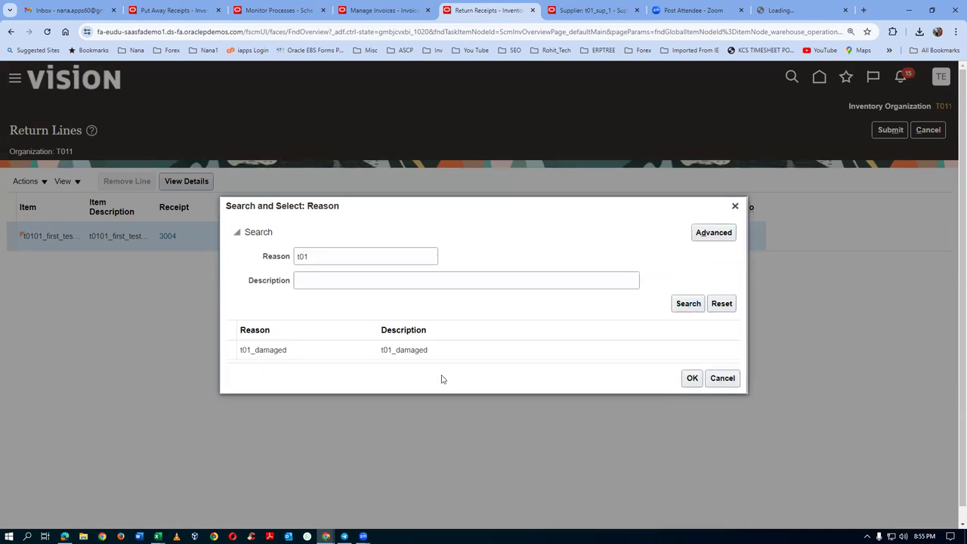
pyautogui.click(470, 352)
pyautogui.click(690, 378)
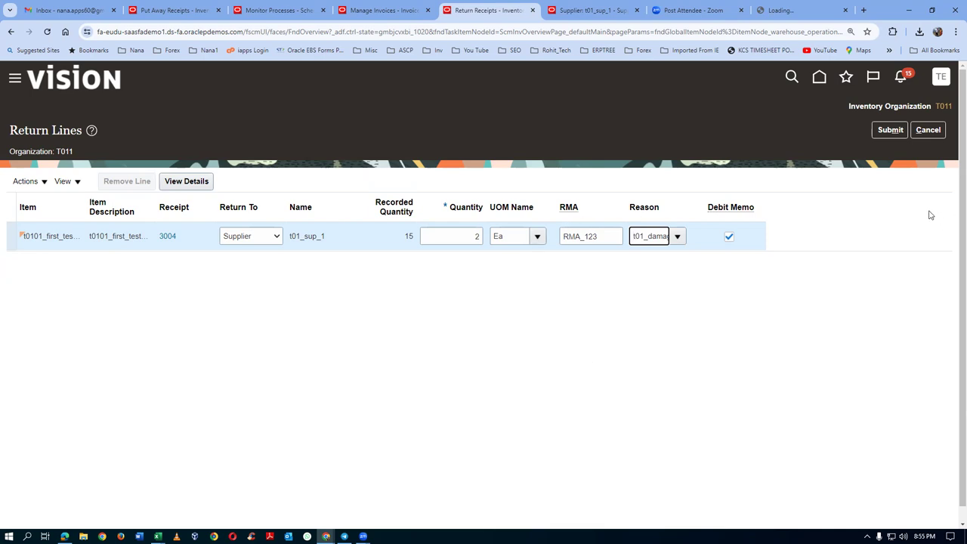
pyautogui.click(891, 130)
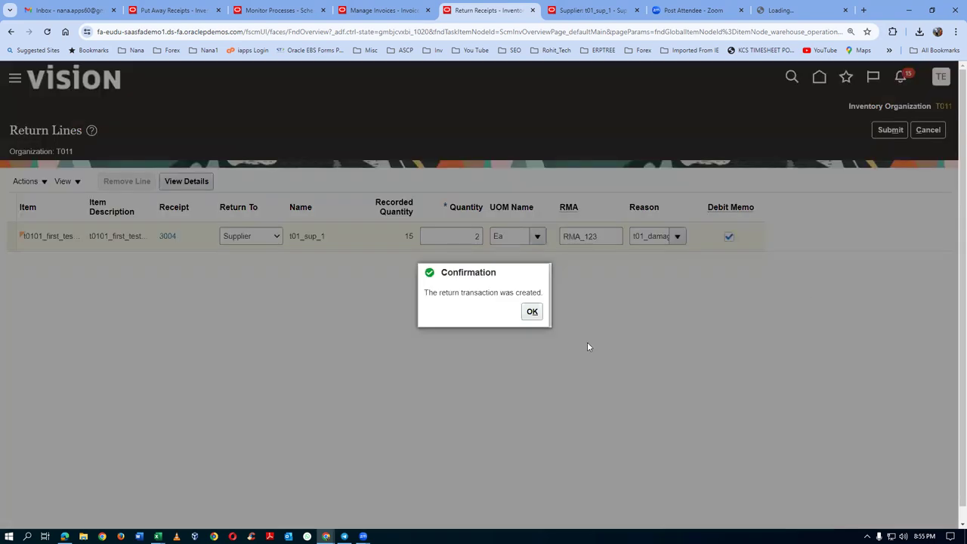
pyautogui.click(533, 313)
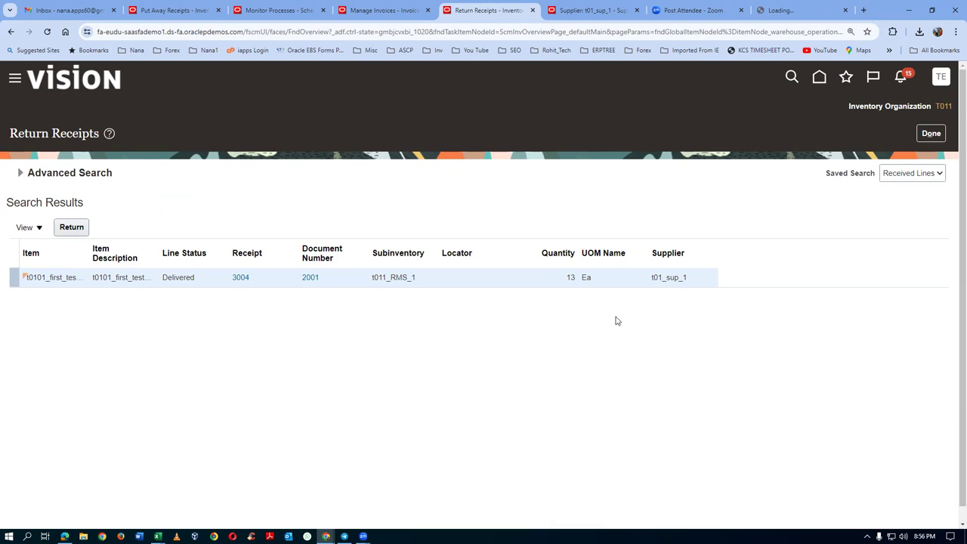
# Close Return Receipts and open the Manage Invoices task from the favourite Invoice Workbench
pyautogui.click(928, 134)
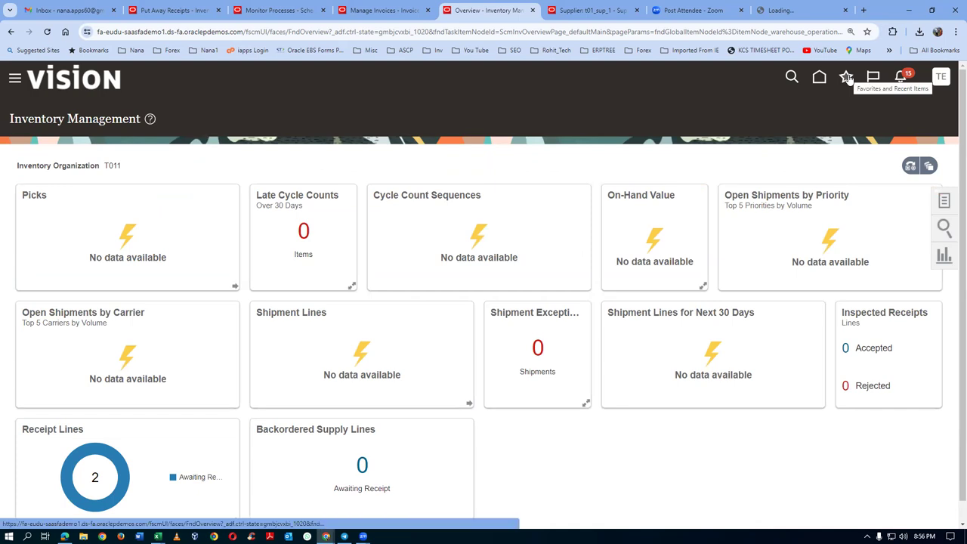
pyautogui.click(848, 79)
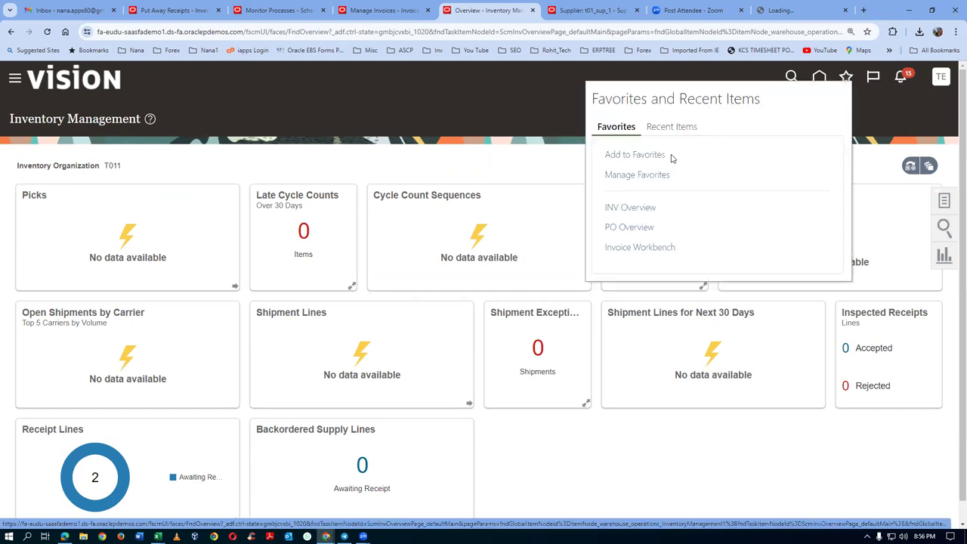
pyautogui.click(641, 249)
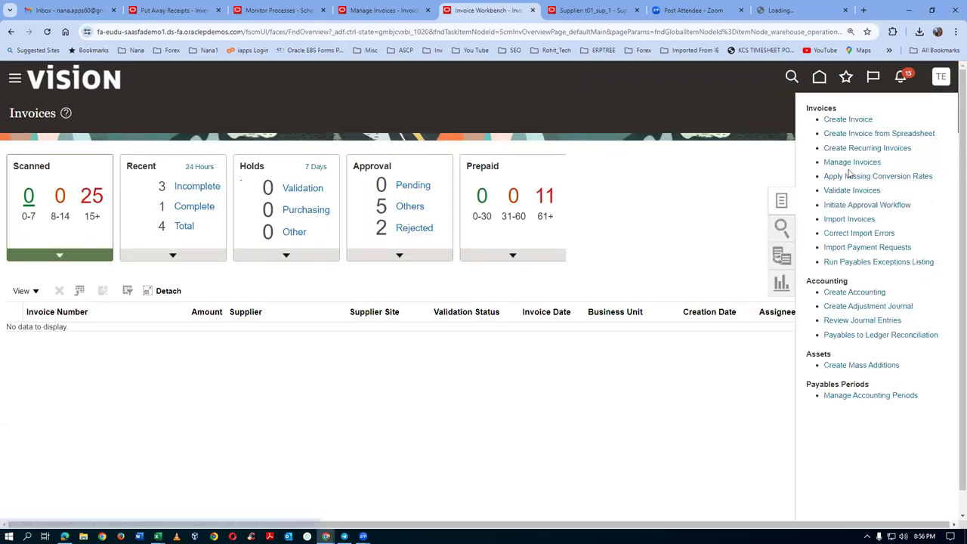
pyautogui.click(851, 162)
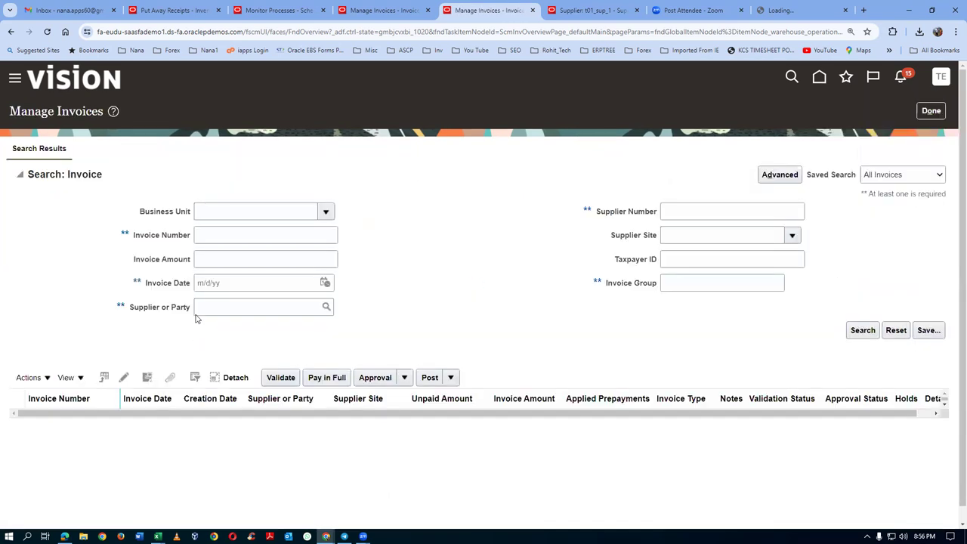
# Search the invoices of supplier t01_sup_1 and select the debit memo for receipt 3004 to examine its amount, type and validation status
pyautogui.click(216, 309)
pyautogui.write('t01')
pyautogui.press('Tab')
pyautogui.click(869, 337)
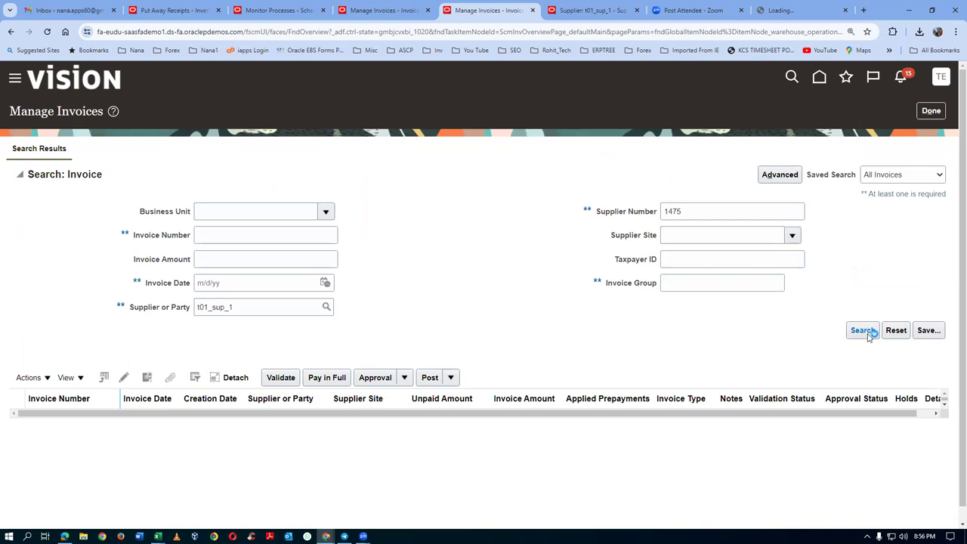
pyautogui.click(517, 296)
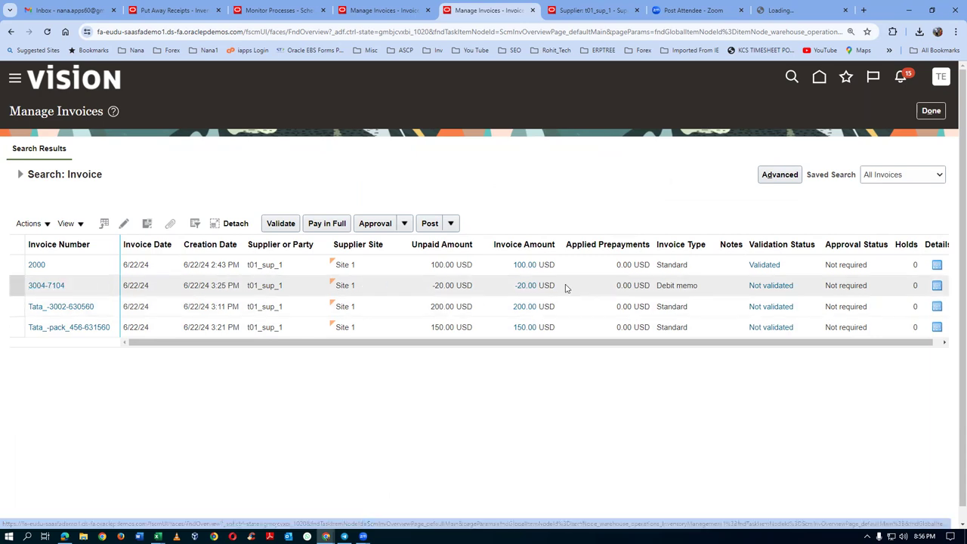
pyautogui.click(714, 290)
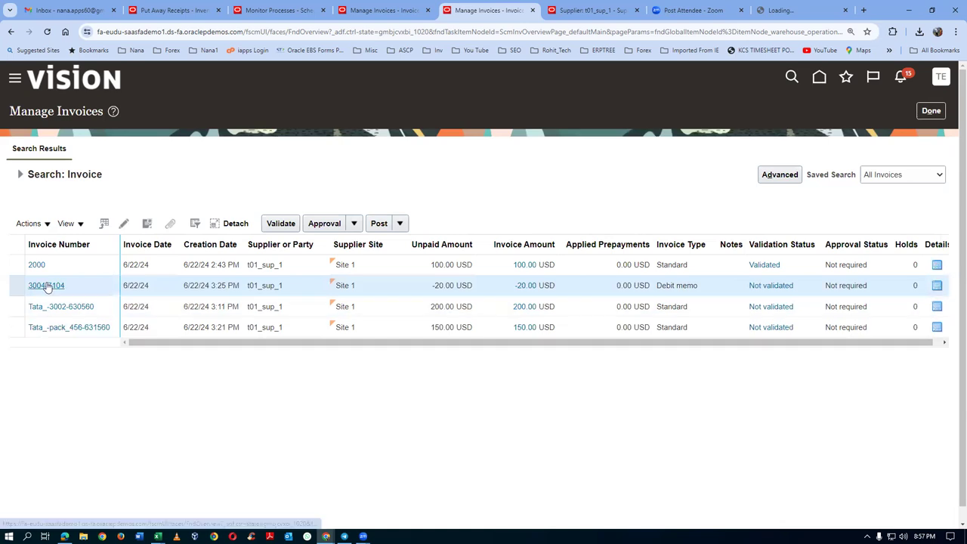
pyautogui.click(201, 431)
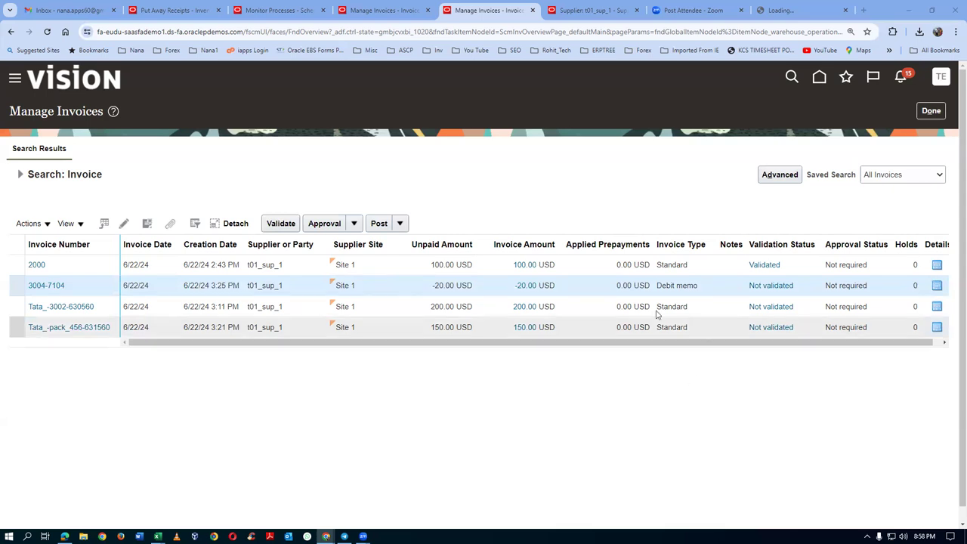
# Open the debit memo for receipt 3004, validate it, and close Manage Invoices
pyautogui.click(58, 285)
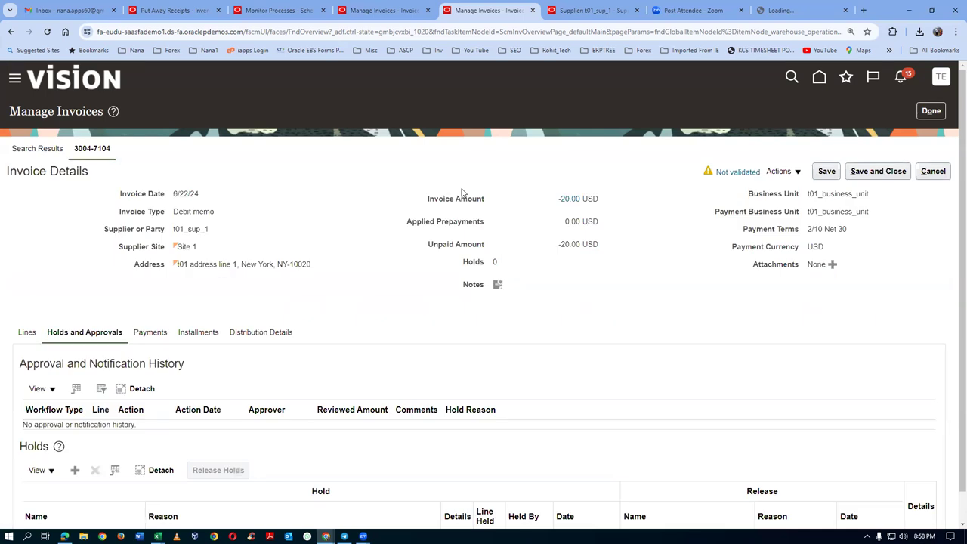
pyautogui.click(779, 172)
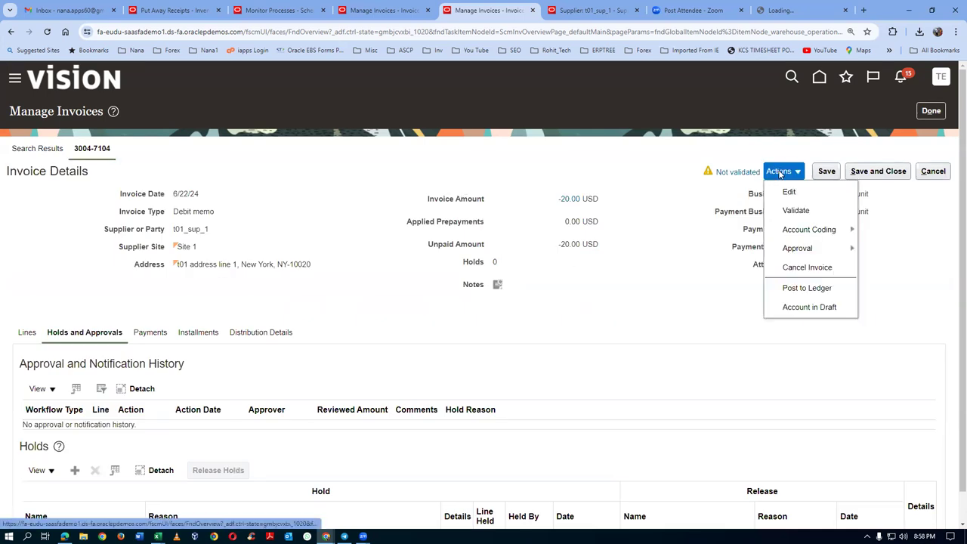
pyautogui.click(786, 209)
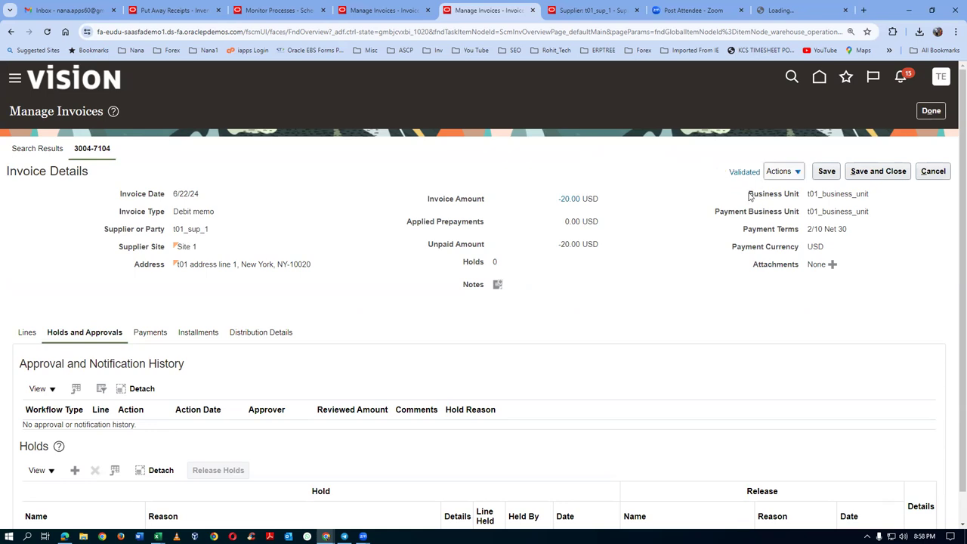
pyautogui.click(932, 111)
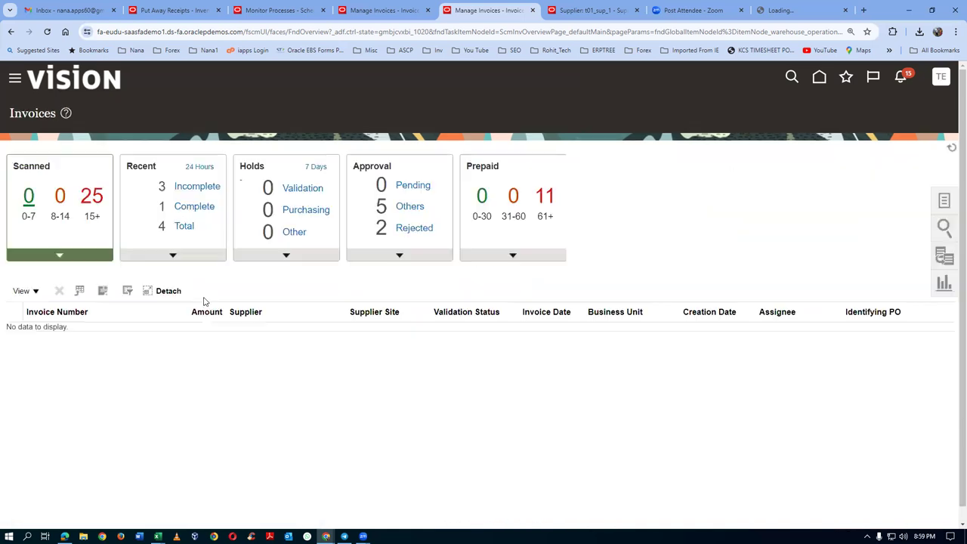
# Open the Manage Invoices task and search the invoices of supplier t01_sup_1, accepting the 3-day period
pyautogui.click(944, 200)
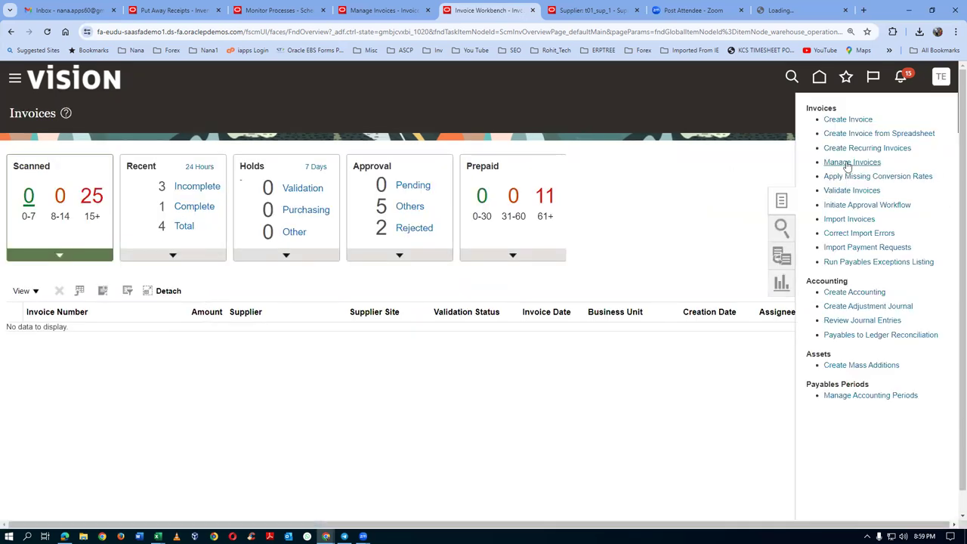
pyautogui.click(222, 304)
pyautogui.write('t01')
pyautogui.press('Tab')
pyautogui.click(863, 330)
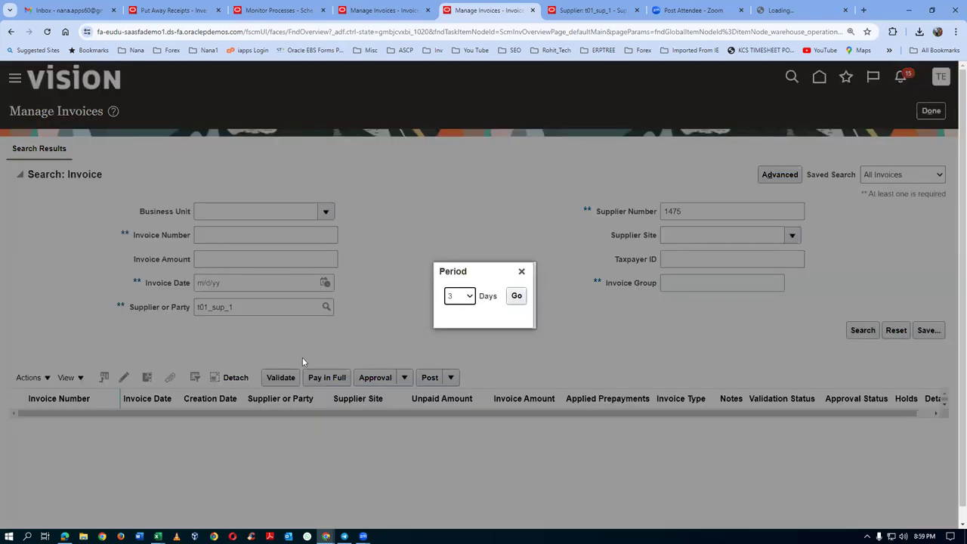
pyautogui.click(516, 296)
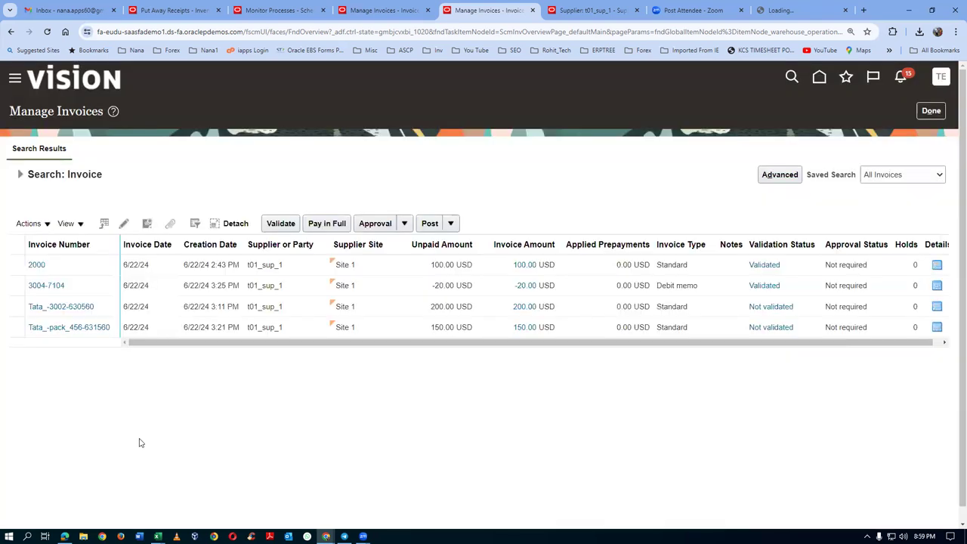
# Open the t01_sup_1 invoice Tata_-pack_456-631560, validate it, and post its accounting to the ledger
pyautogui.click(73, 328)
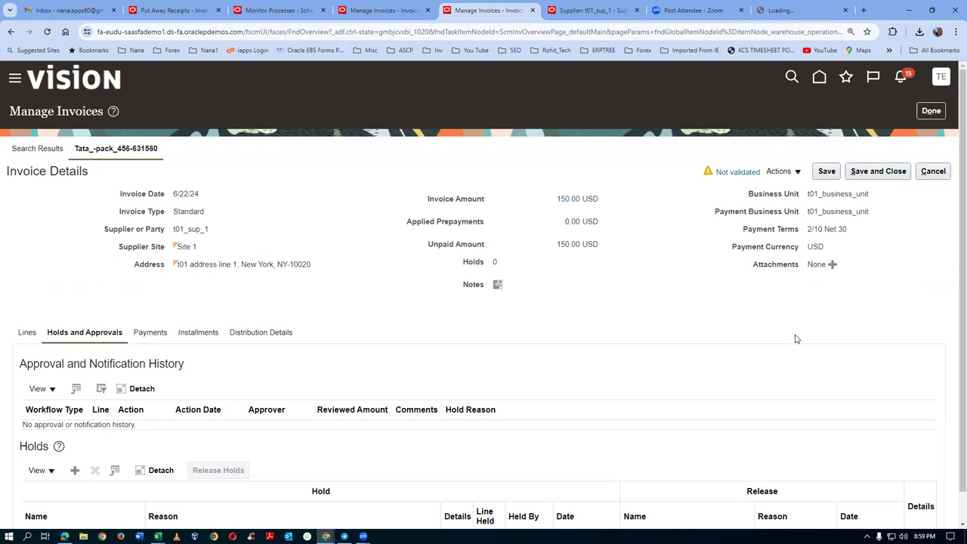
pyautogui.click(781, 173)
pyautogui.click(795, 210)
pyautogui.click(786, 175)
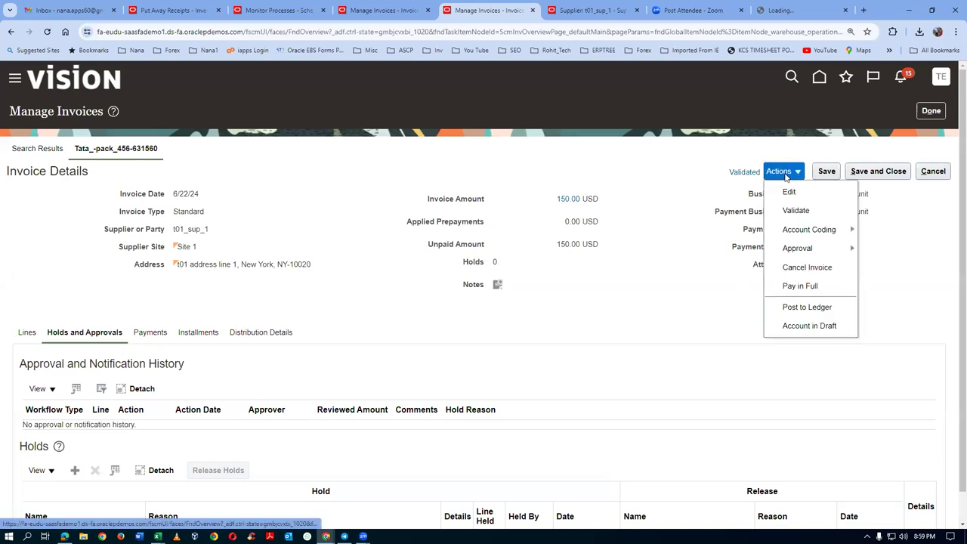
pyautogui.click(813, 308)
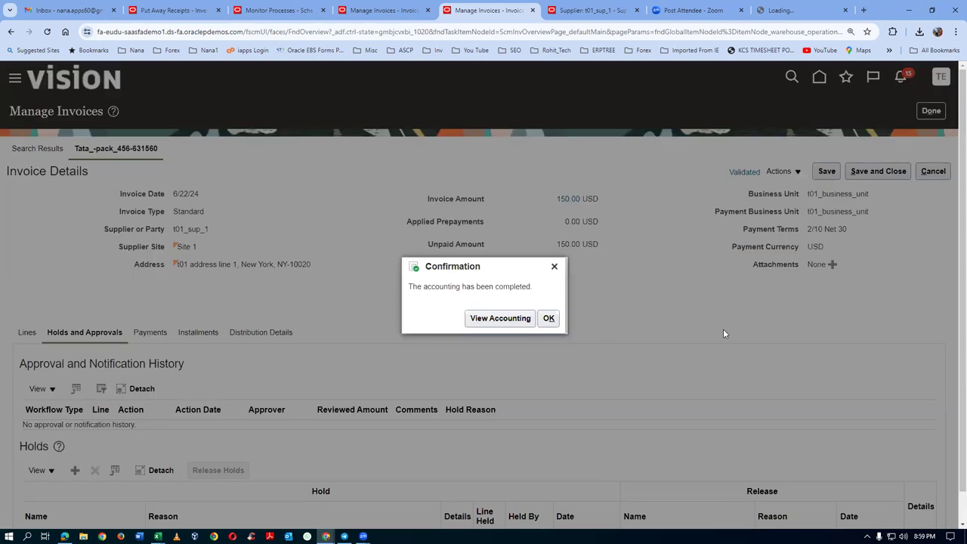
pyautogui.click(548, 318)
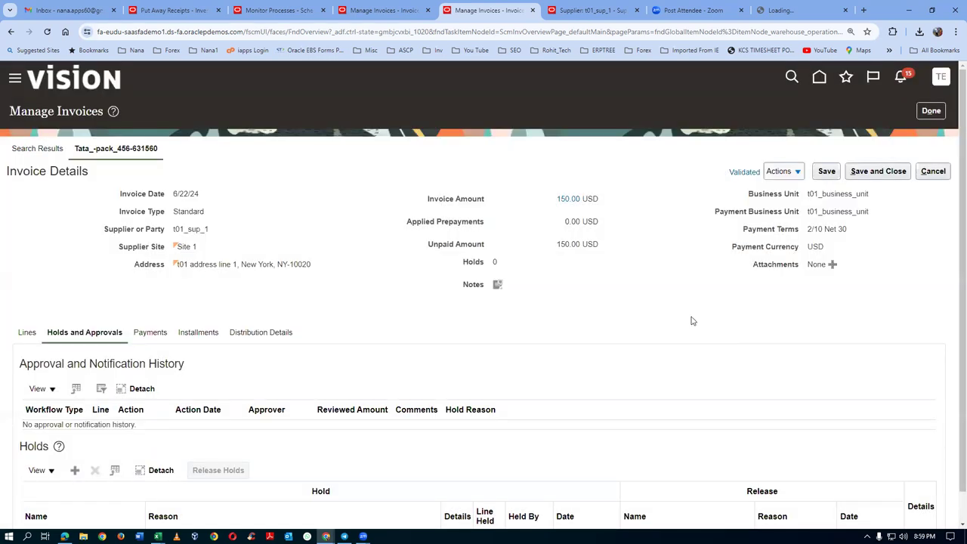